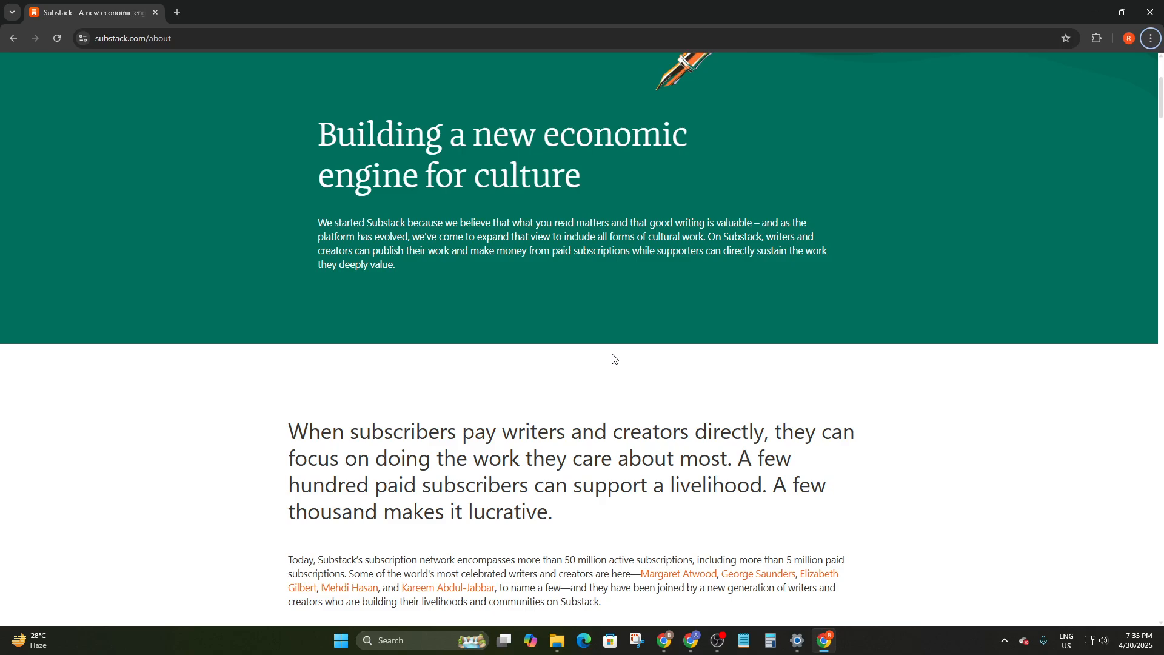
# Scroll through the Substack intro page to read about publishing
pyautogui.scroll(-2, 615, 361)
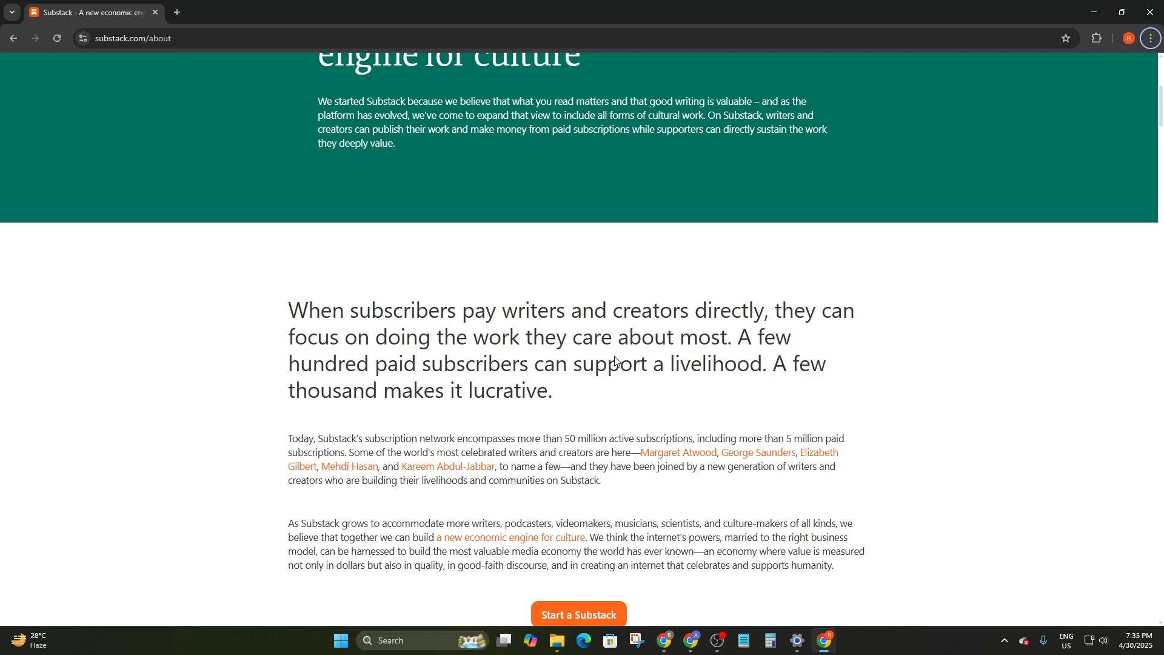
pyautogui.scroll(-4, 557, 445)
pyautogui.scroll(4, 515, 286)
pyautogui.scroll(5, 568, 382)
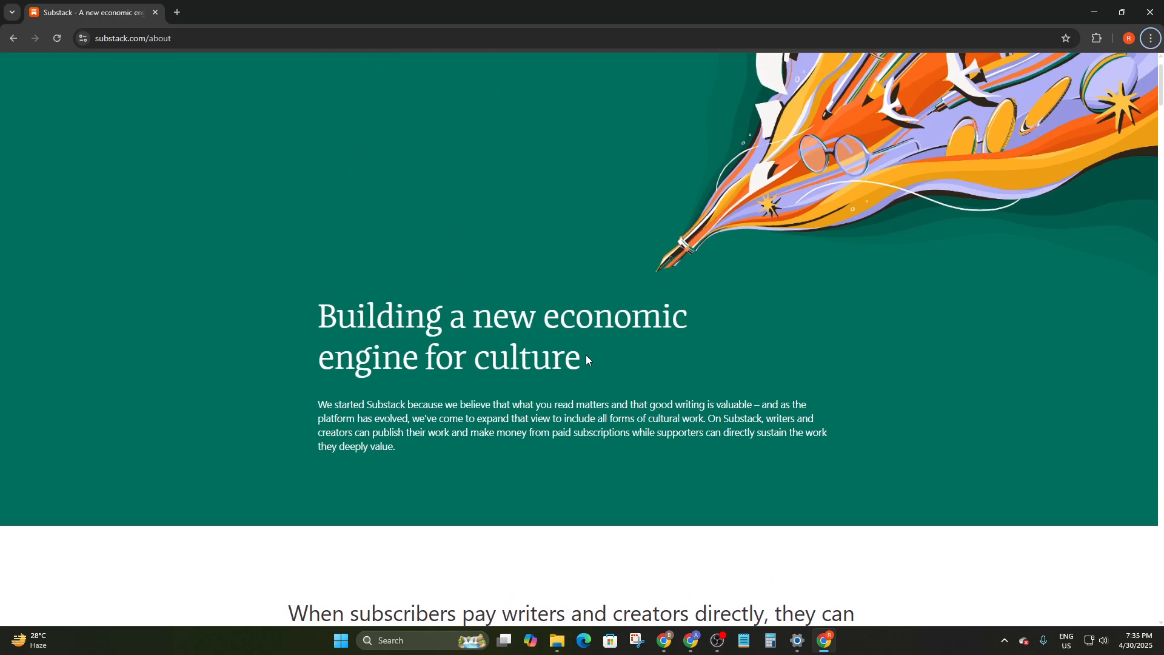
pyautogui.scroll(-3, 570, 366)
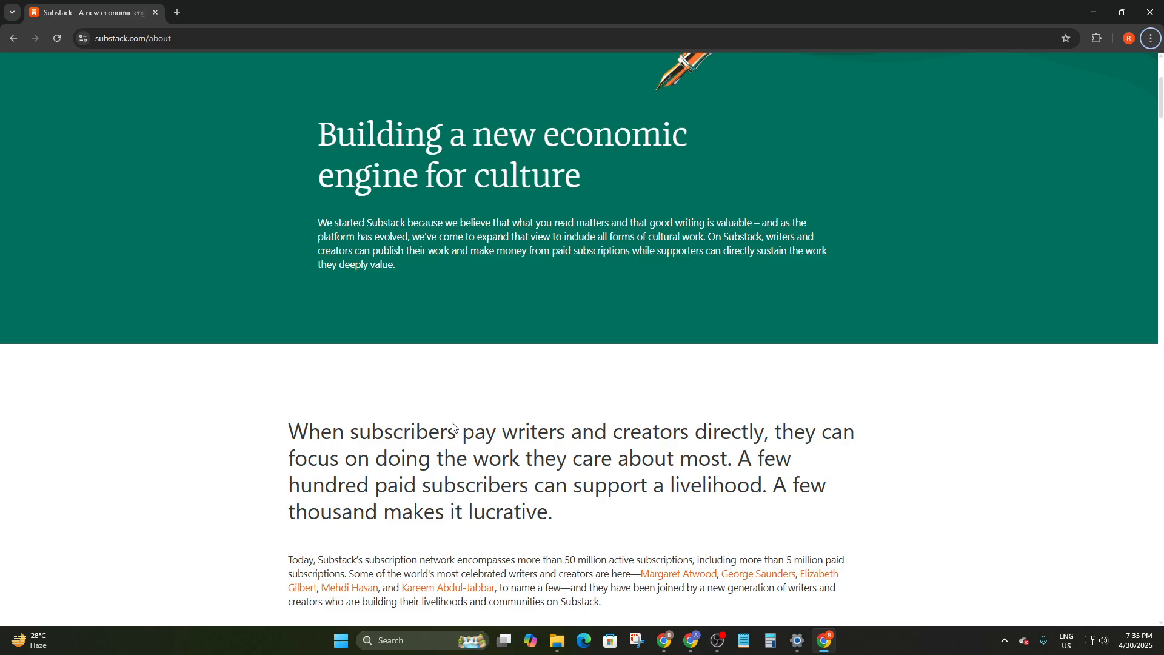
pyautogui.scroll(1, 315, 449)
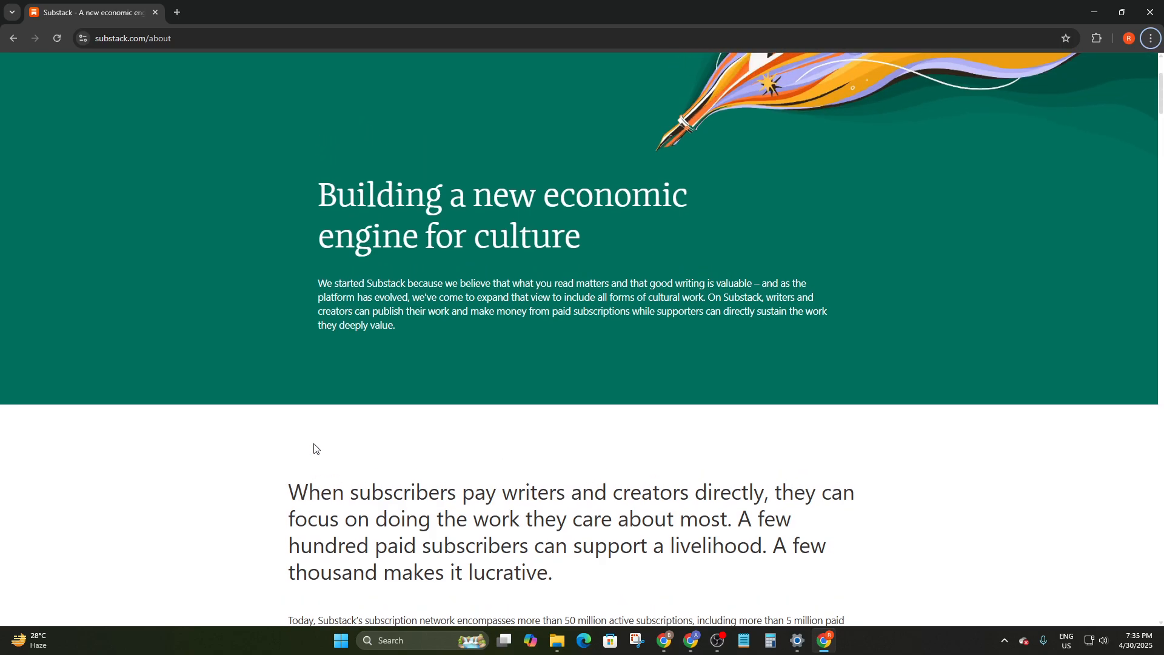
pyautogui.scroll(1, 315, 449)
pyautogui.moveTo(312, 347); pyautogui.dragTo(427, 426)
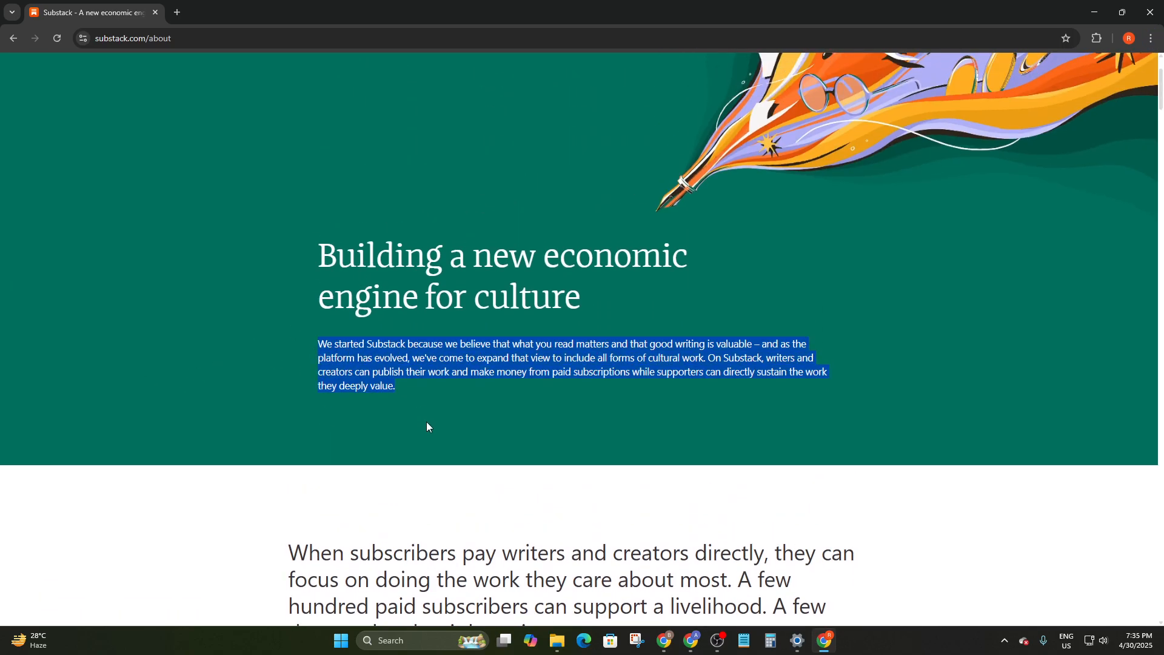
pyautogui.click(343, 358)
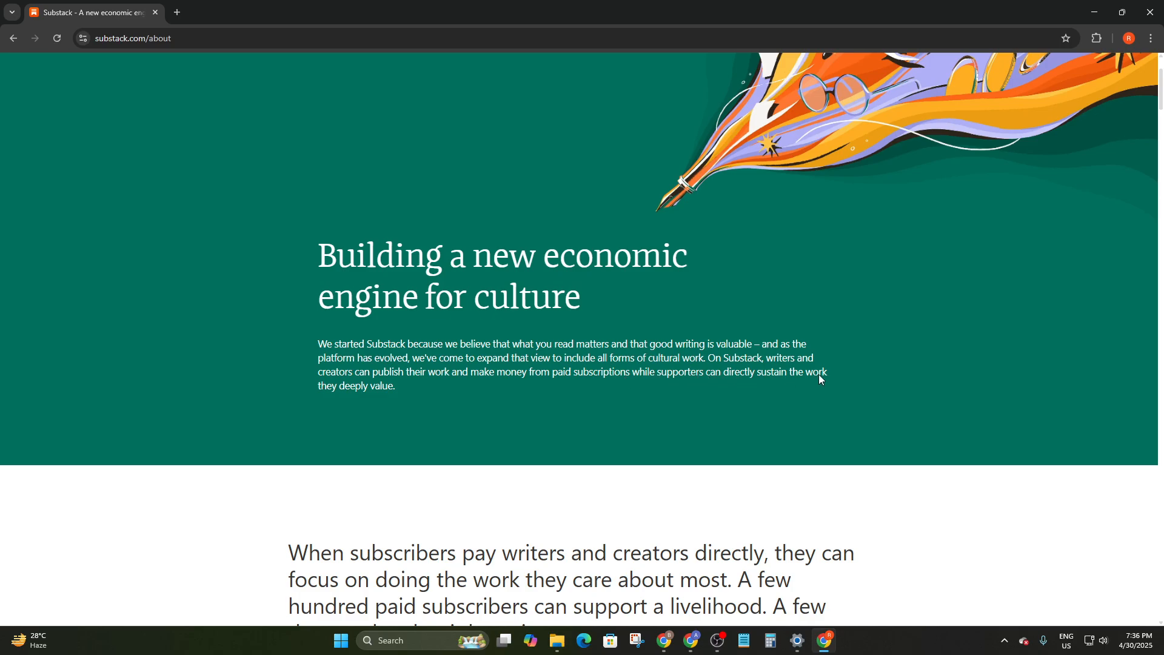
pyautogui.scroll(-4, 452, 403)
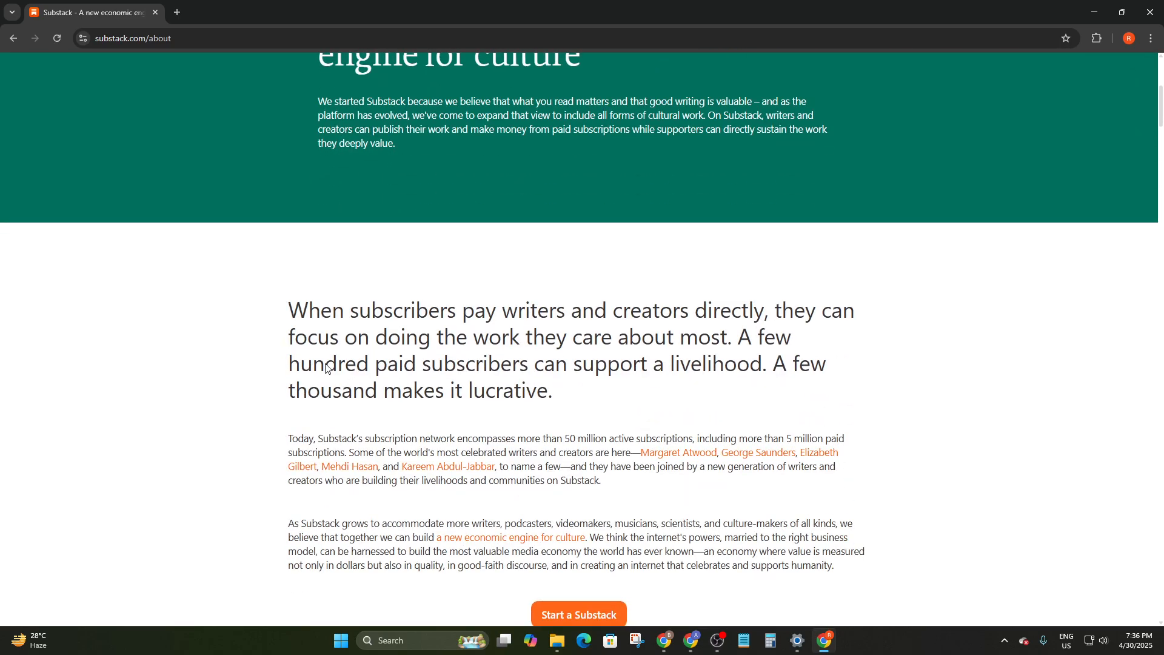
pyautogui.scroll(2, 477, 367)
pyautogui.scroll(-3, 477, 368)
pyautogui.scroll(7, 479, 348)
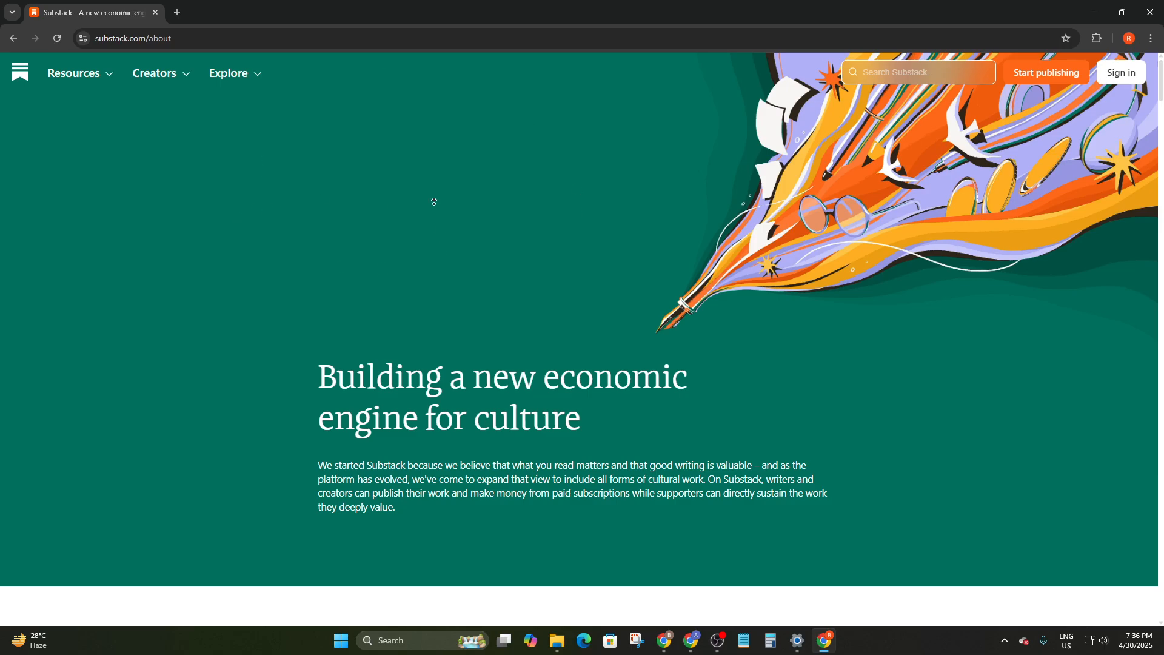
pyautogui.middleClick(401, 286)
pyautogui.scroll(-9, 551, 166)
pyautogui.scroll(9, 588, 239)
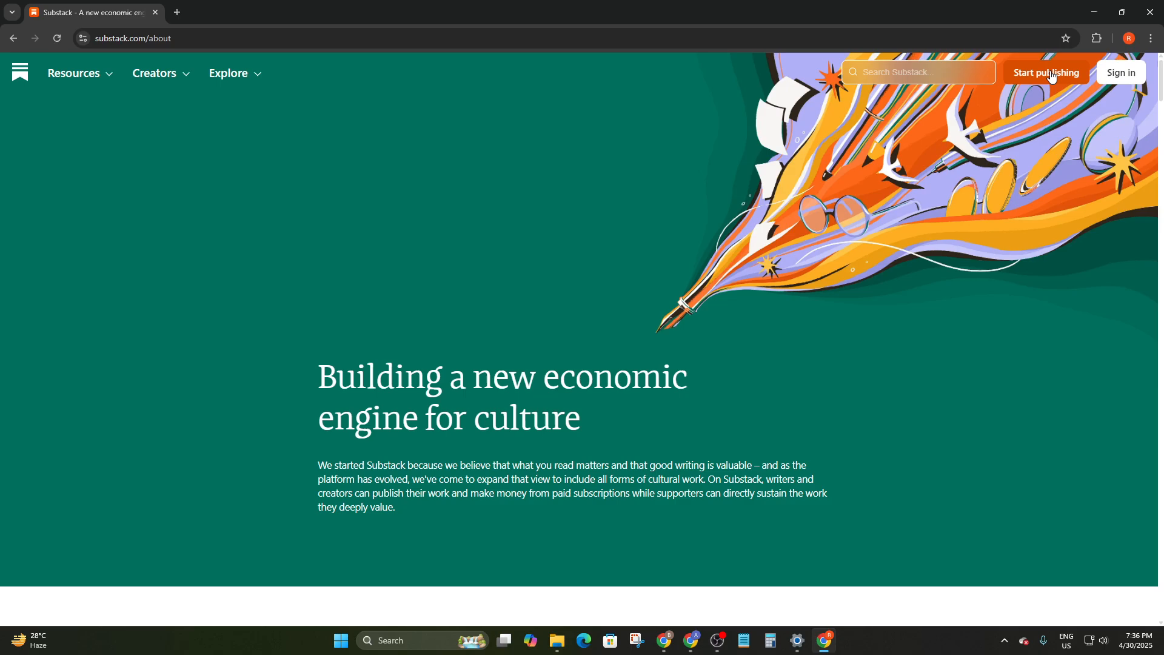
# Start publishing and sign up with the saved account email, accepting the terms
pyautogui.click(1020, 83)
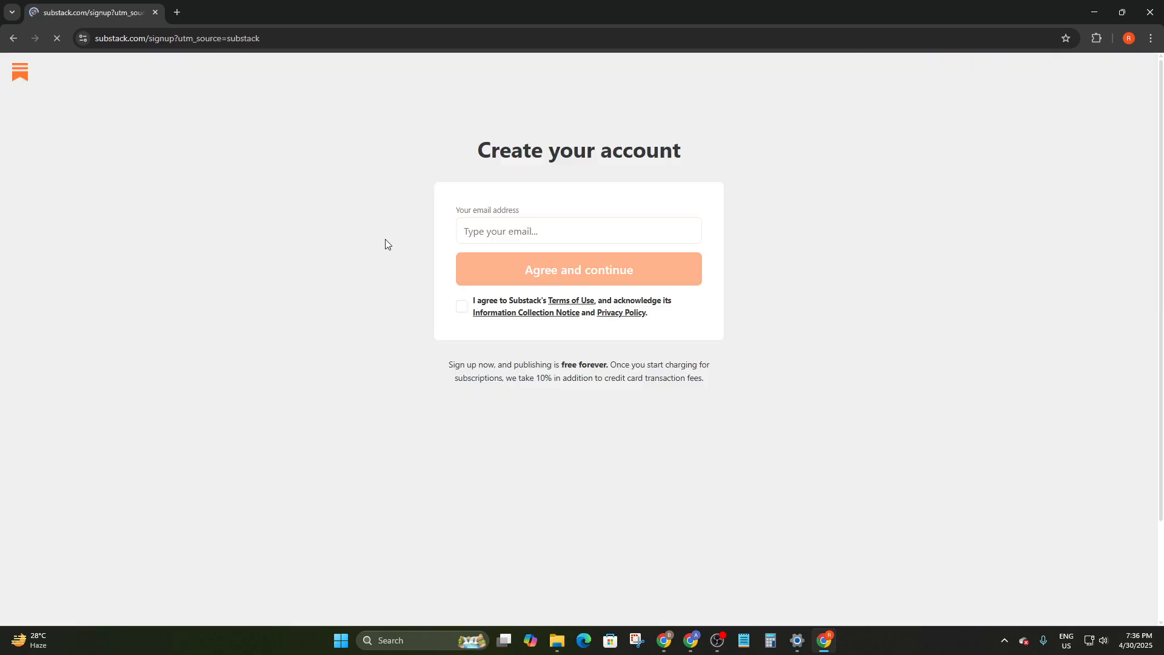
pyautogui.click(504, 229)
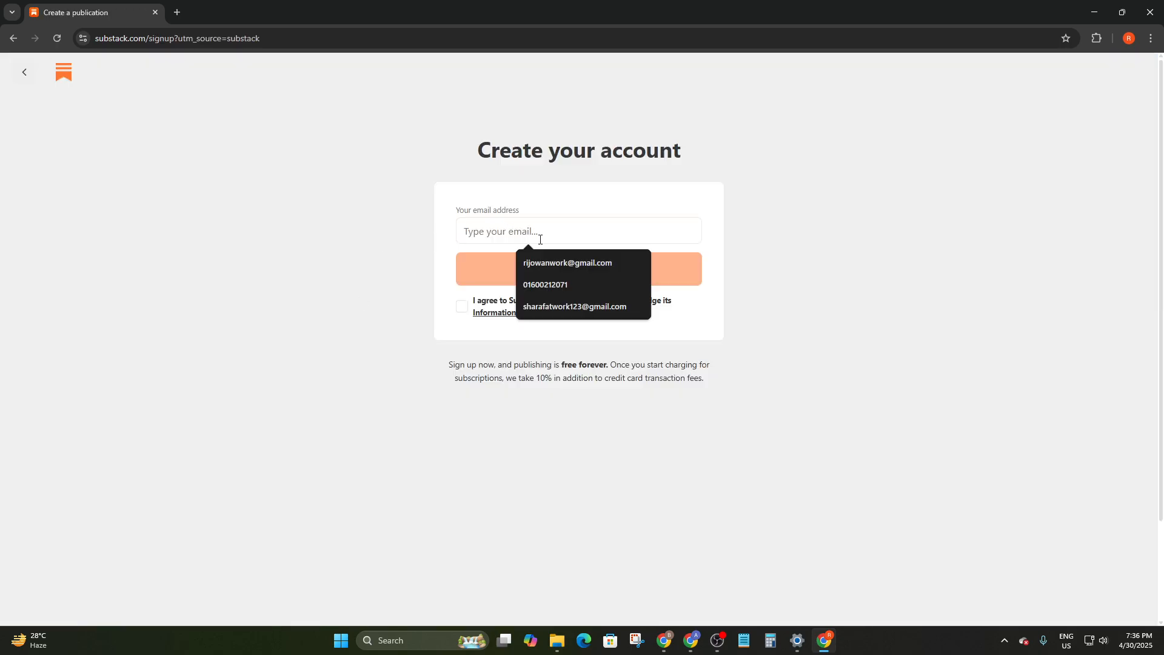
pyautogui.click(567, 265)
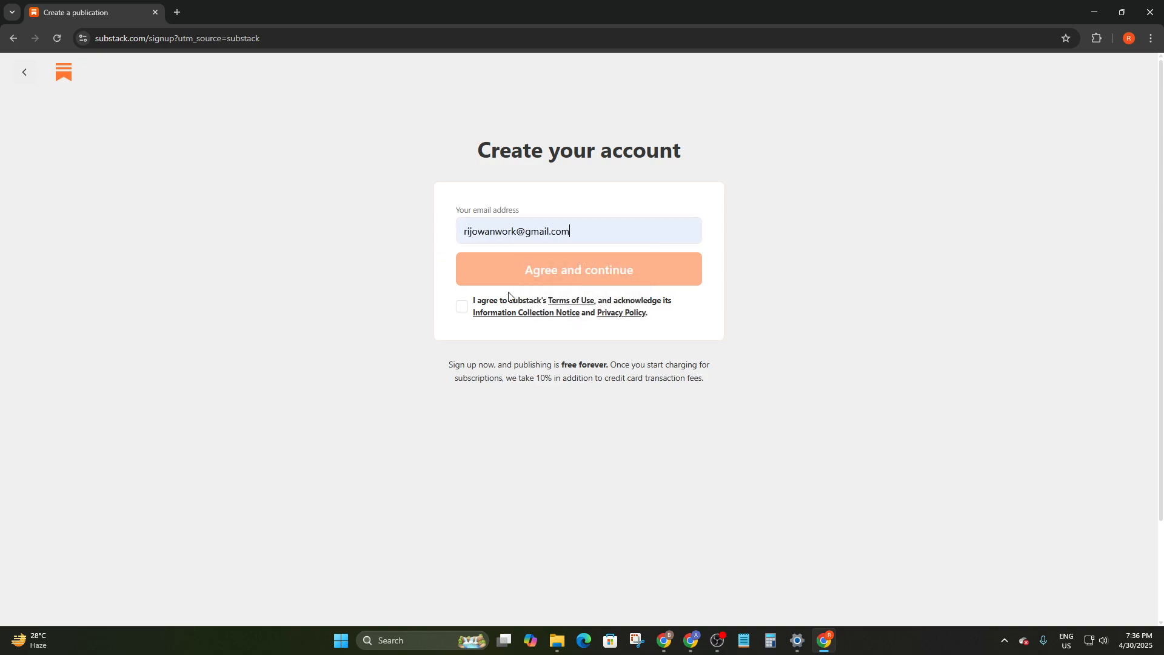
pyautogui.click(459, 310)
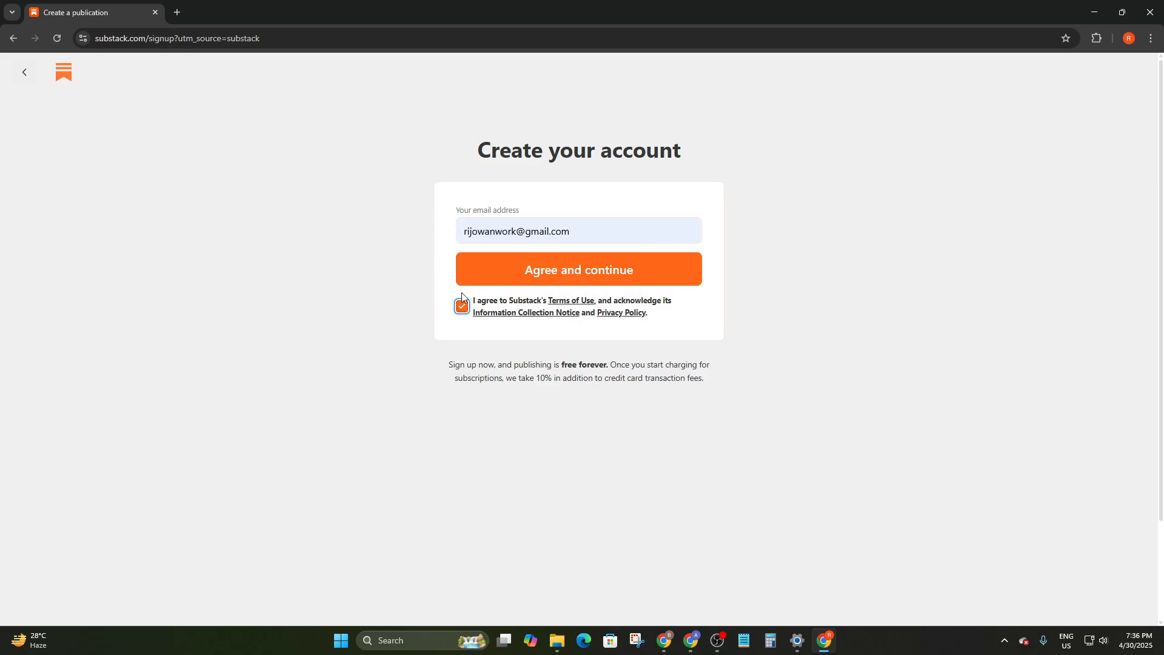
pyautogui.click(542, 275)
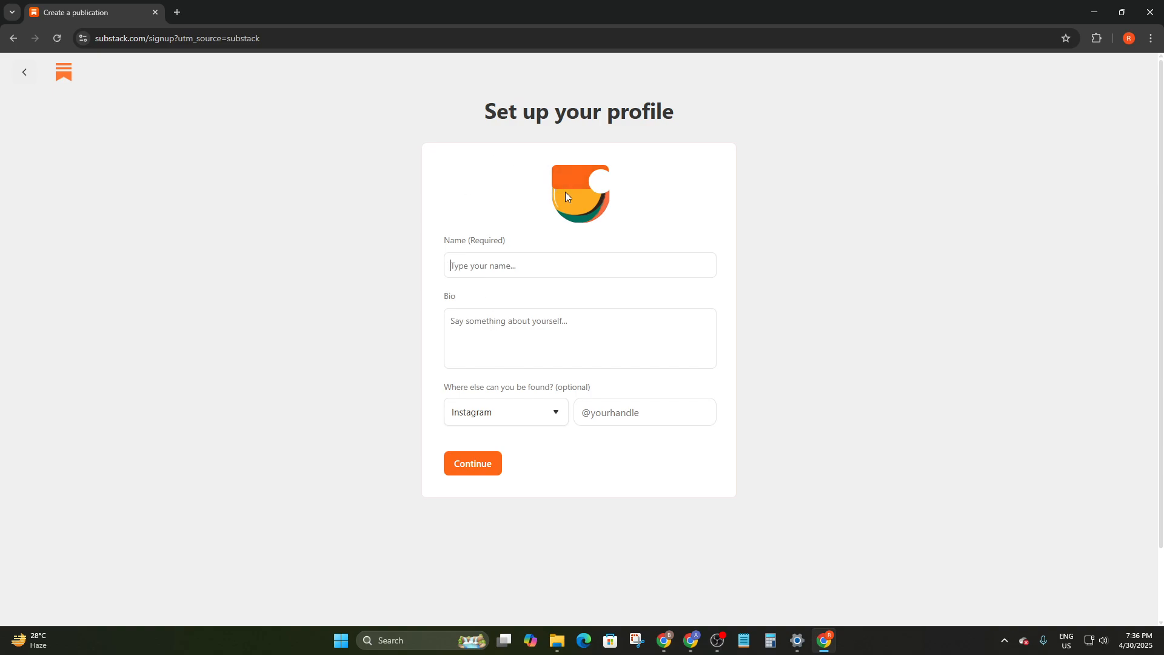
# Fill in the profile name, bio 'Your proficient Writer' and an Instagram handle, then continue
pyautogui.click(491, 259)
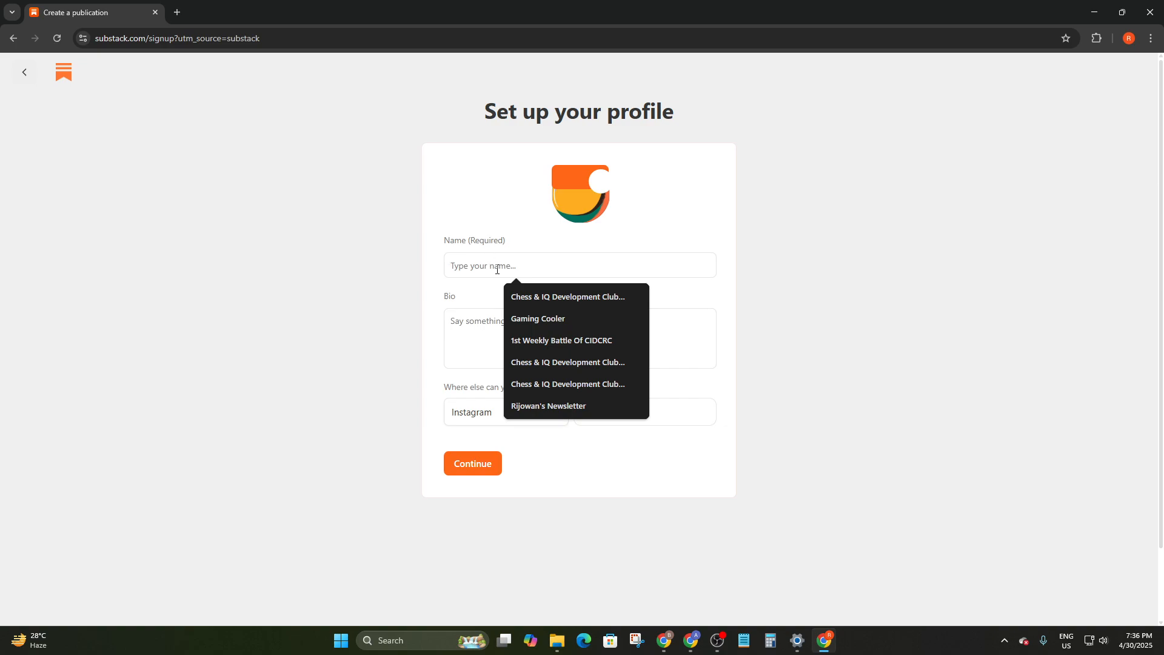
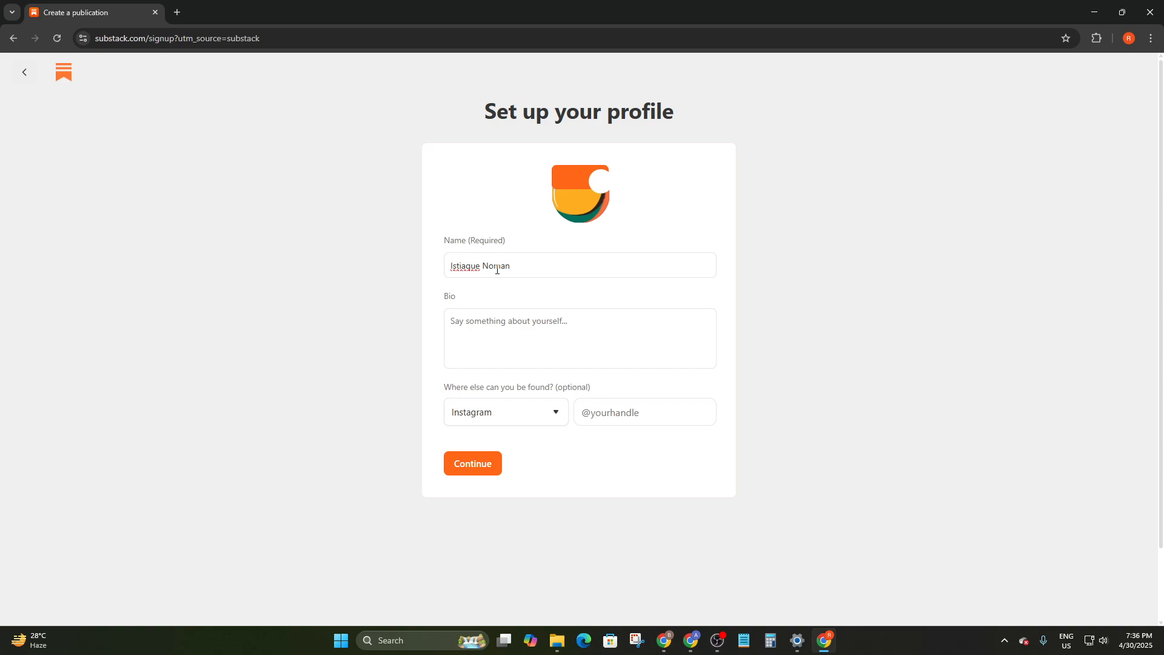
pyautogui.click(503, 326)
pyautogui.write('Yo')
pyautogui.write('ur proficient Writer')
pyautogui.click(532, 410)
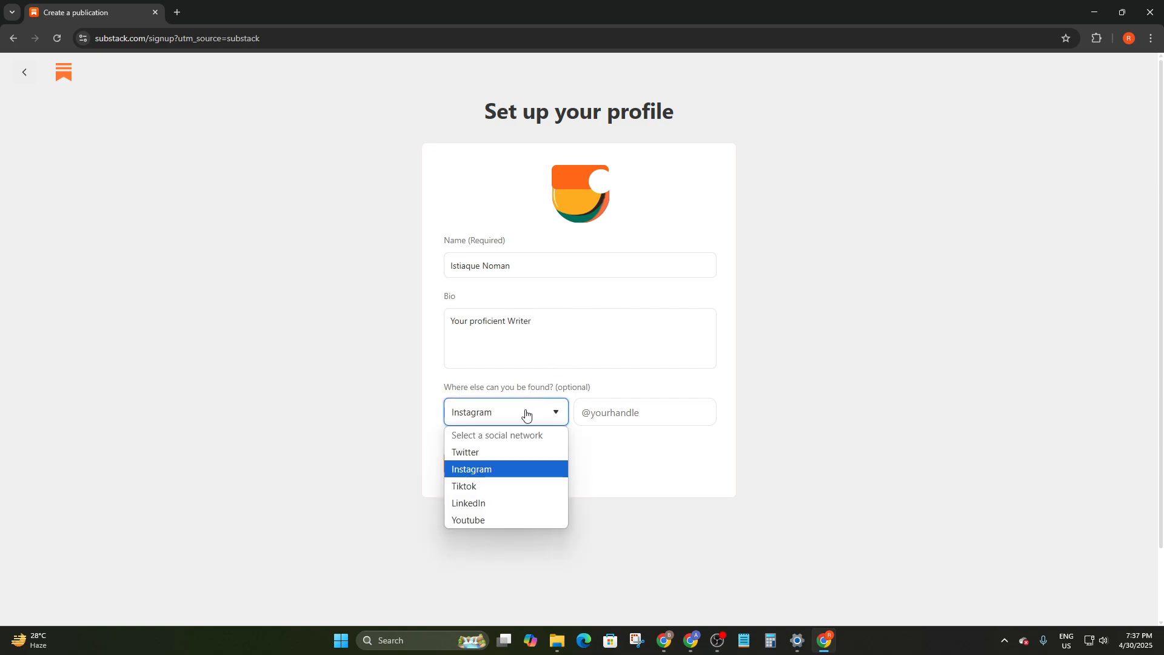
pyautogui.click(444, 398)
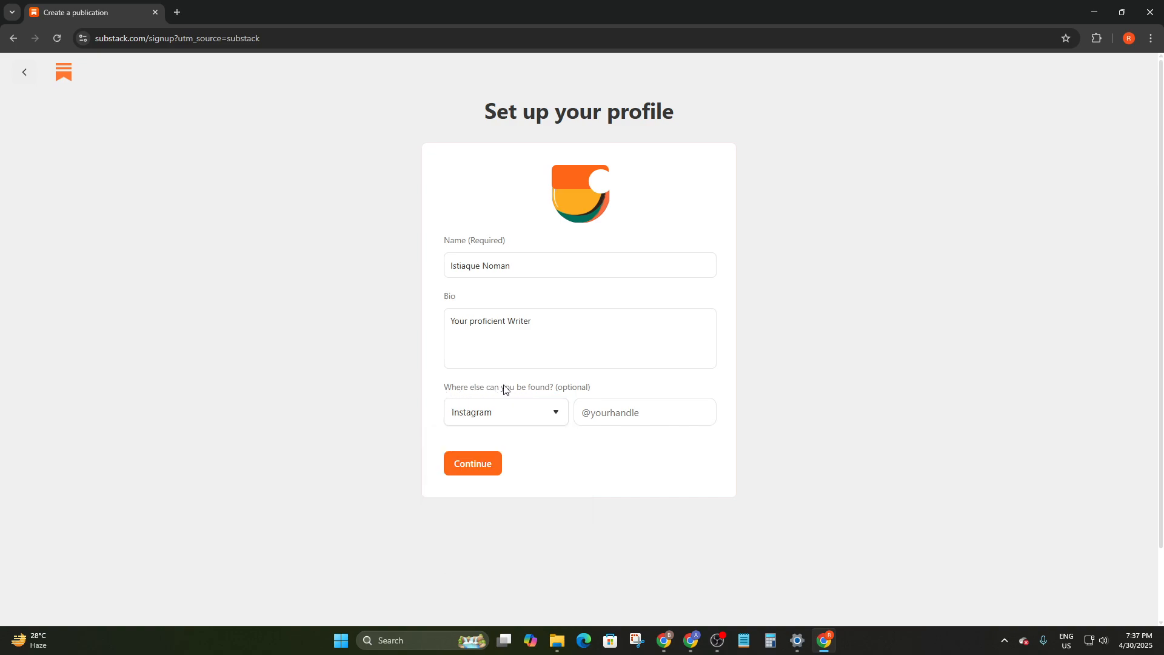
pyautogui.click(529, 405)
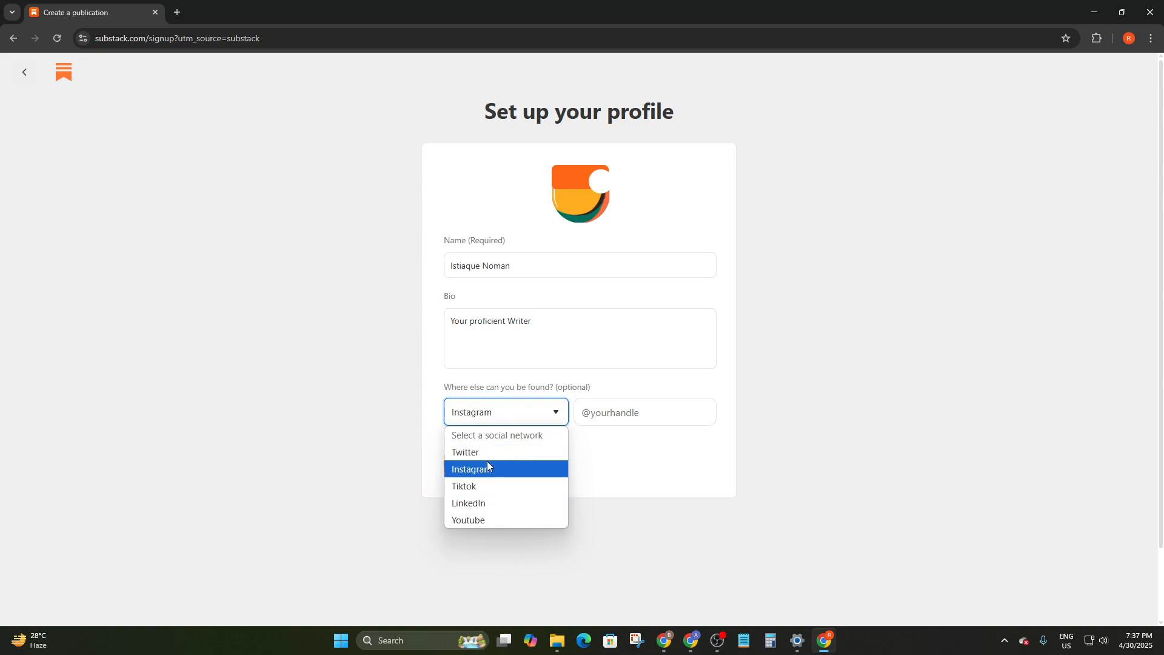
pyautogui.click(489, 468)
pyautogui.click(620, 411)
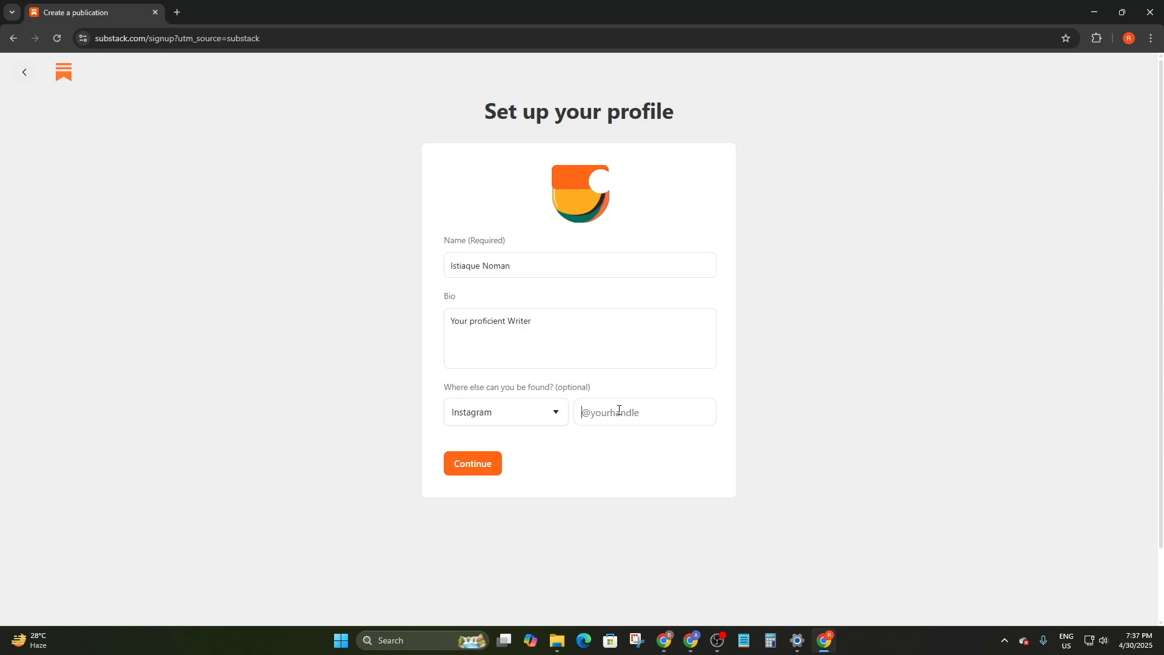
pyautogui.click(491, 468)
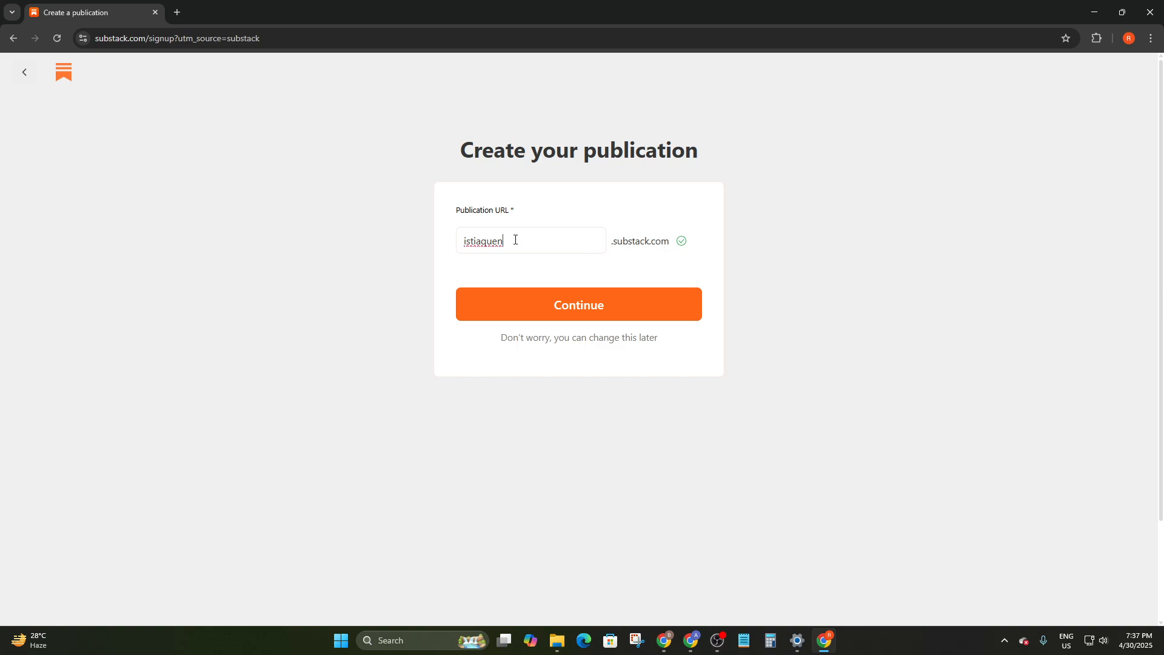
# Enter a publication URL, appending 24 when the first choice is taken
pyautogui.write('oman')
pyautogui.click(663, 312)
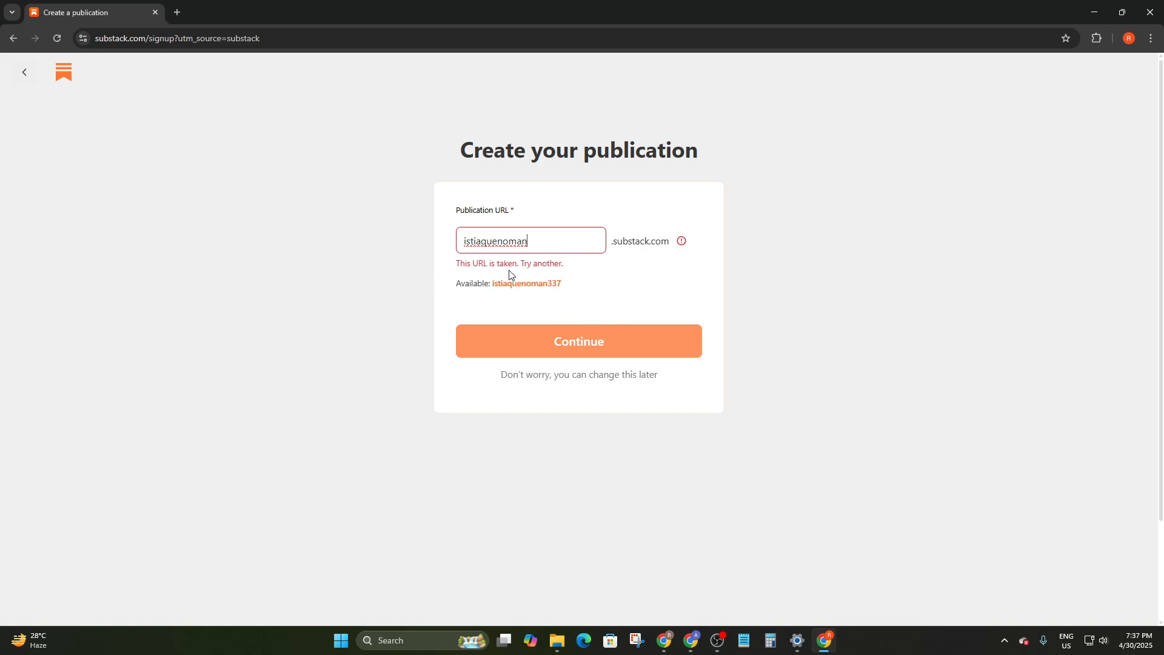
pyautogui.write('24')
pyautogui.press('Return')
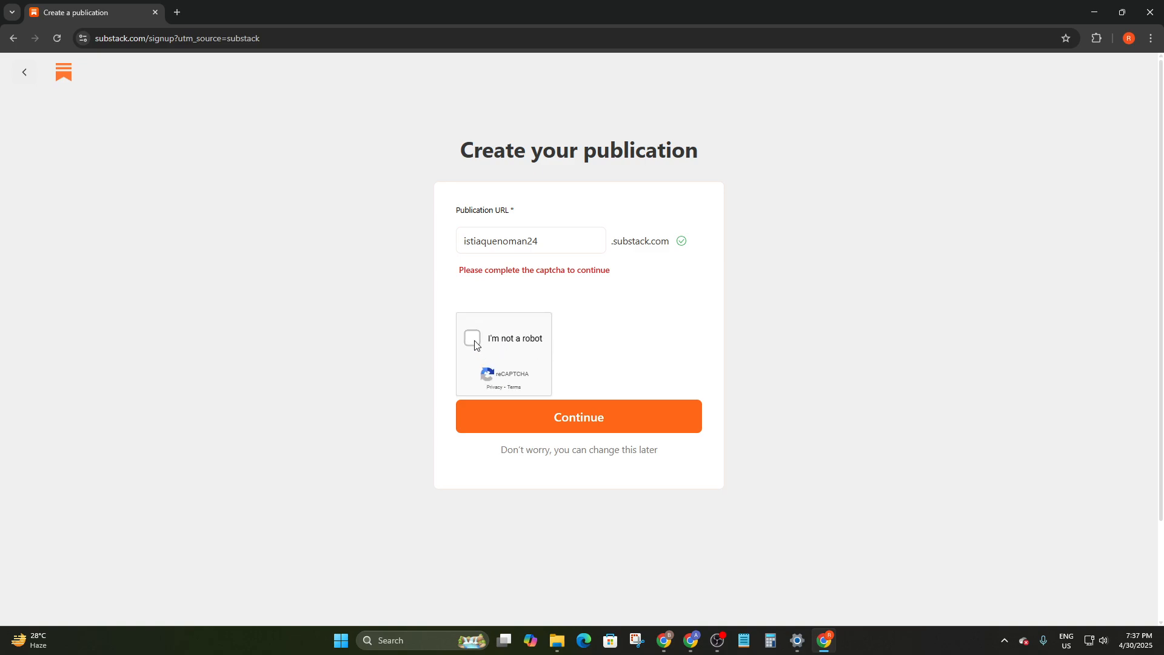
# Solve the reCAPTCHA by marking the motorcycle squares and submit the publication URL
pyautogui.click(472, 338)
pyautogui.click(569, 318)
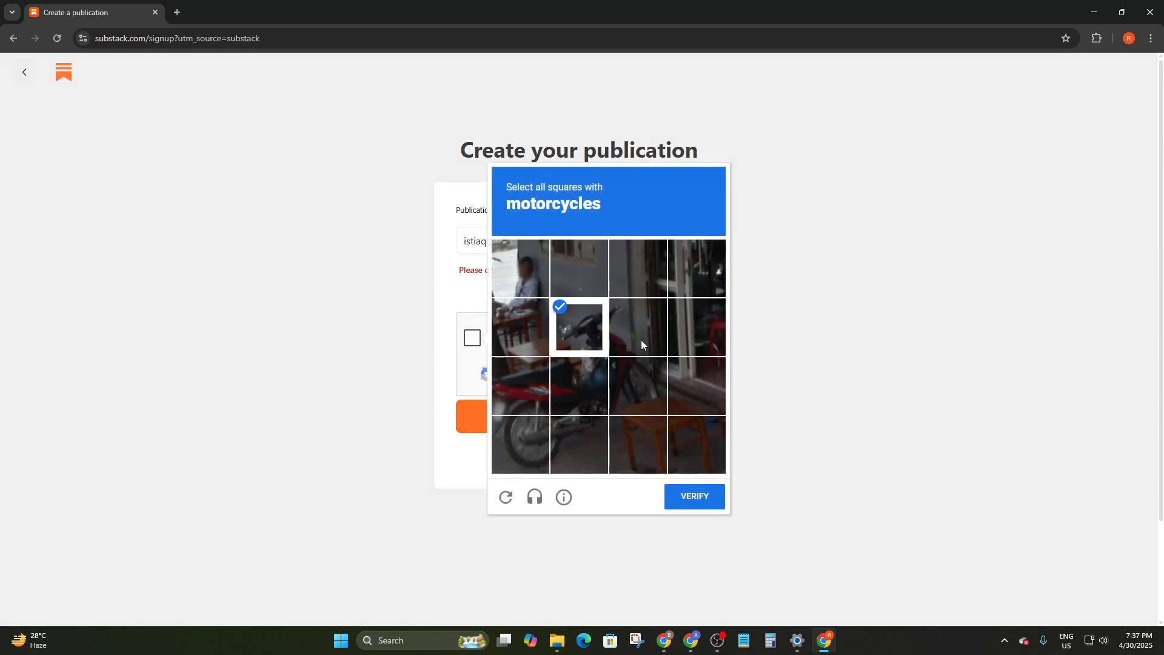
pyautogui.click(642, 340)
pyautogui.click(634, 384)
pyautogui.click(592, 403)
pyautogui.click(520, 392)
pyautogui.click(530, 435)
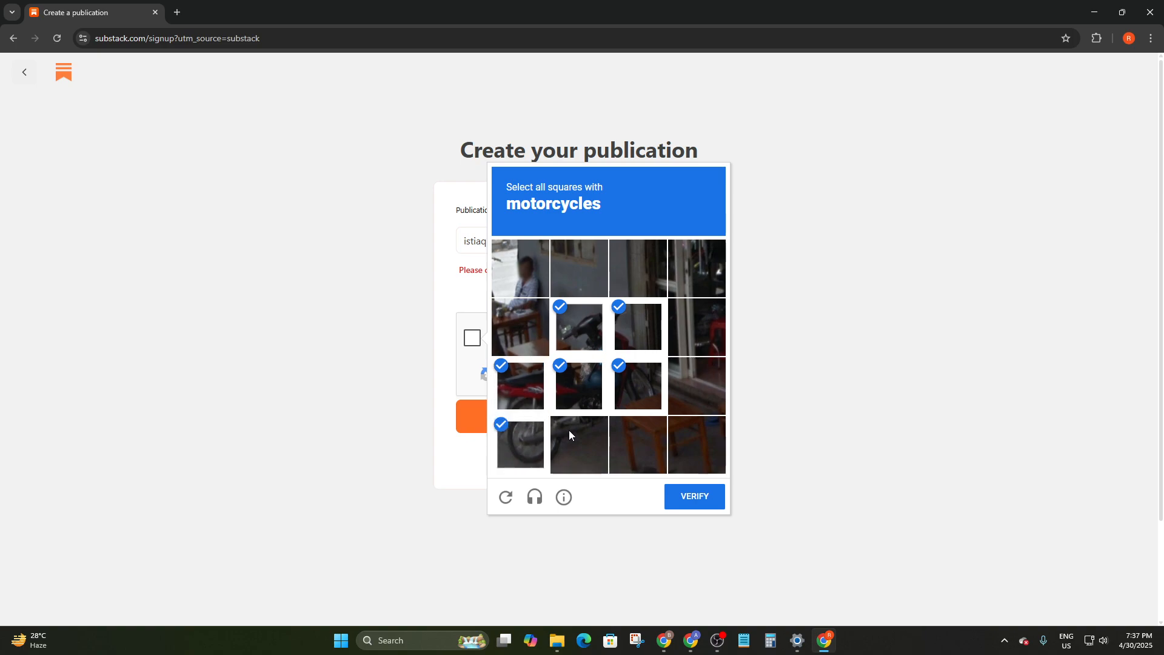
pyautogui.click(570, 432)
pyautogui.click(691, 497)
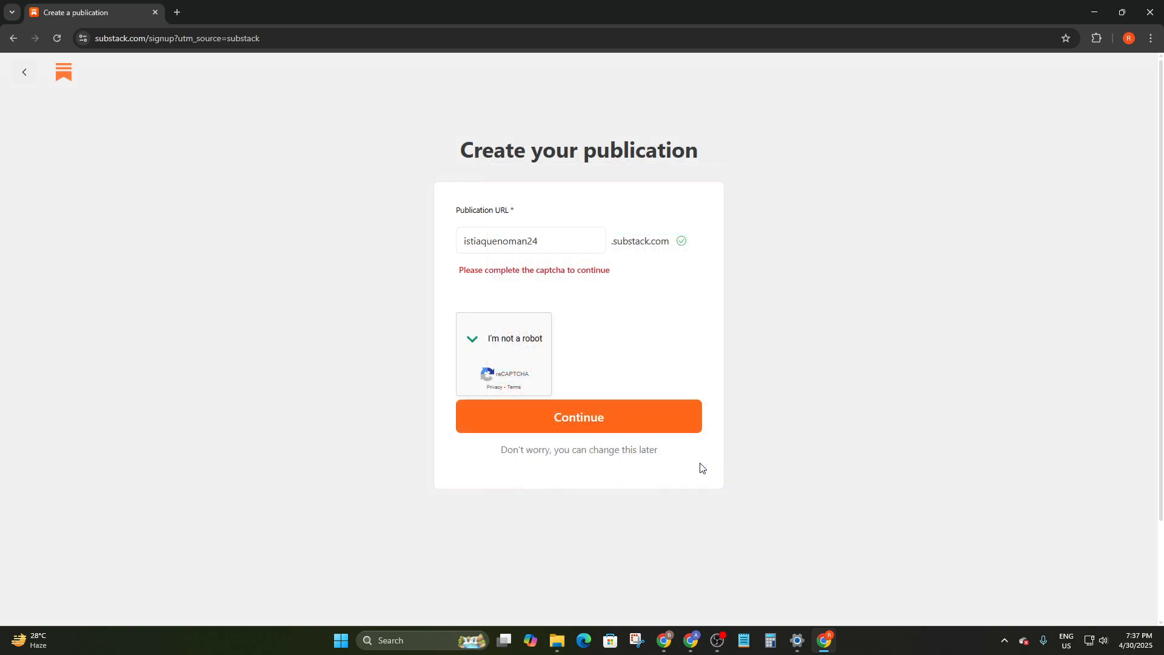
pyautogui.click(601, 412)
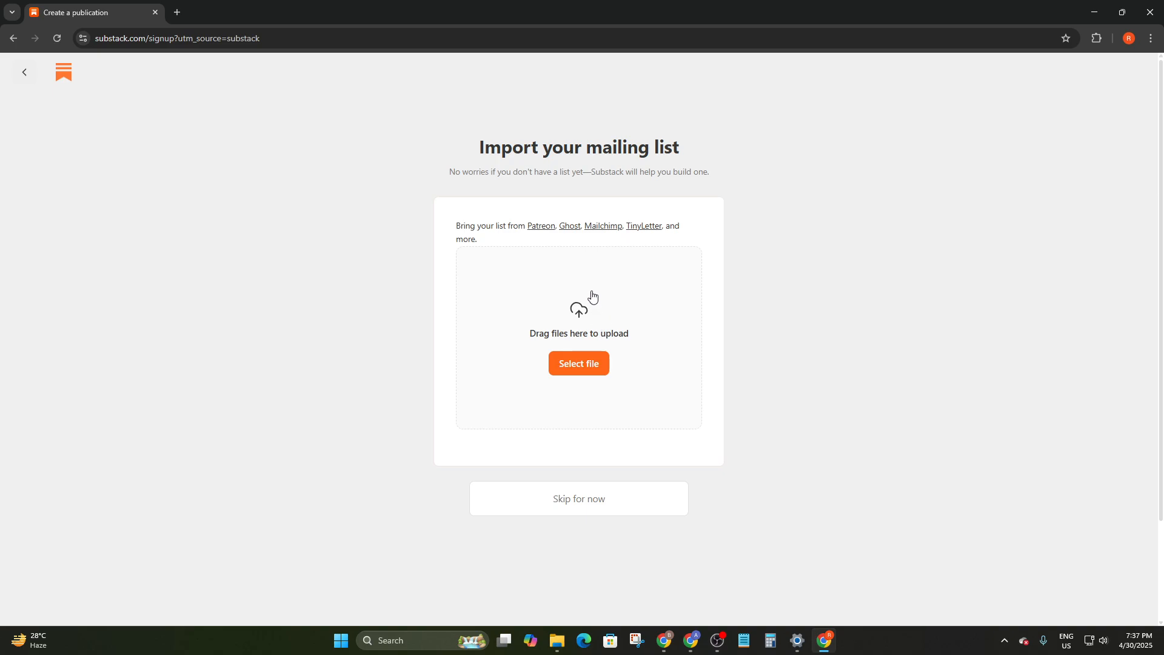
# Skip the mailing-list import, add one subscriber email address, and continue
pyautogui.click(587, 508)
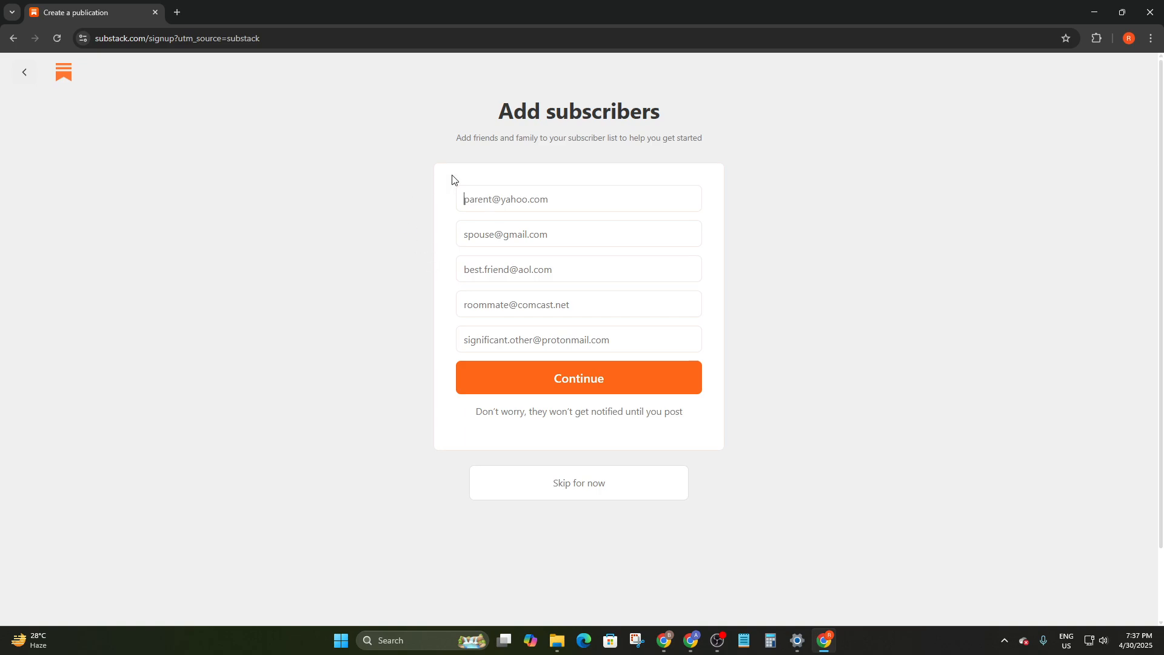
pyautogui.click(509, 188)
pyautogui.click(527, 387)
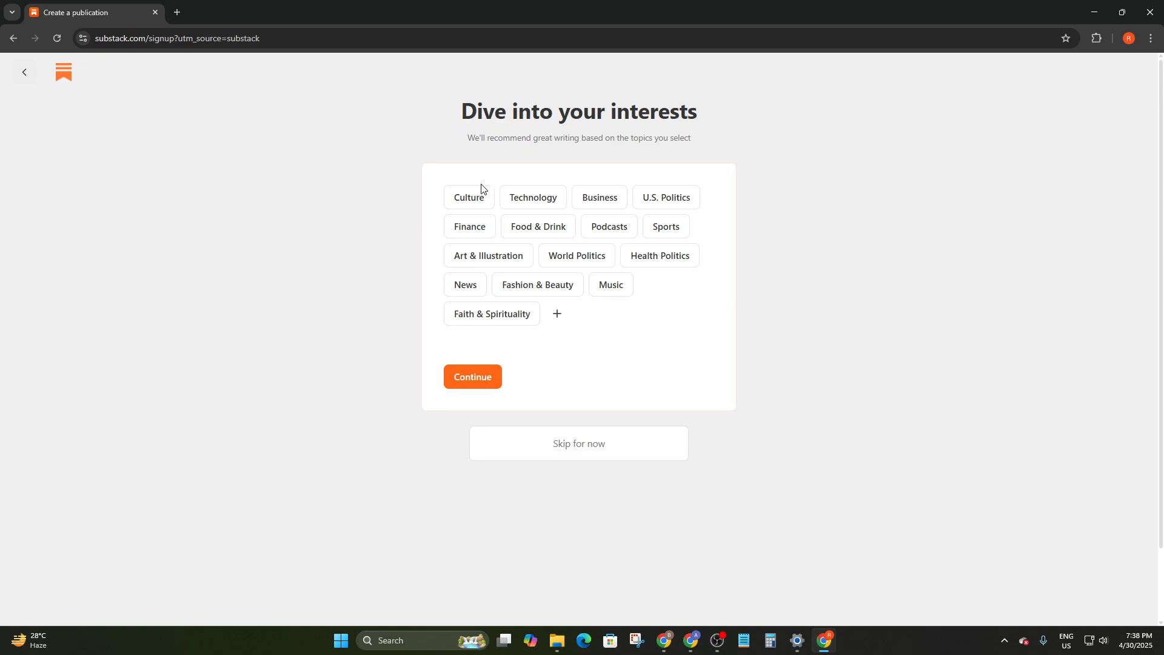
# Pick Culture, Video Games, Movies & TV, plus Gadgets, Digital Media, Artificial Intelligence and Software
pyautogui.click(477, 199)
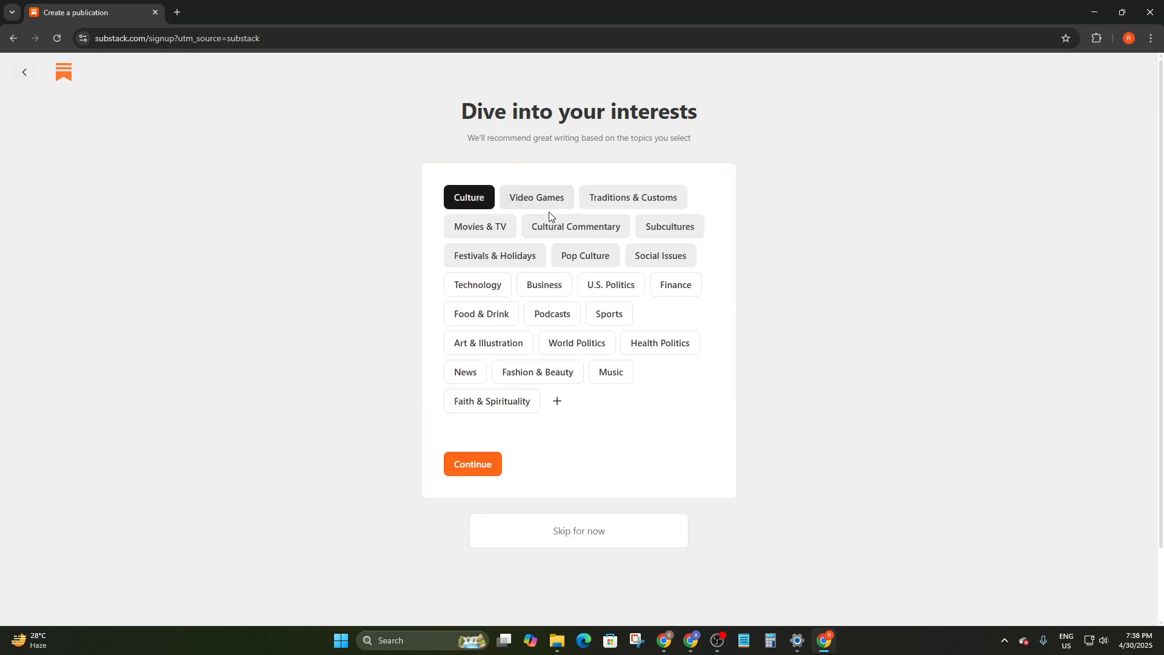
pyautogui.click(553, 198)
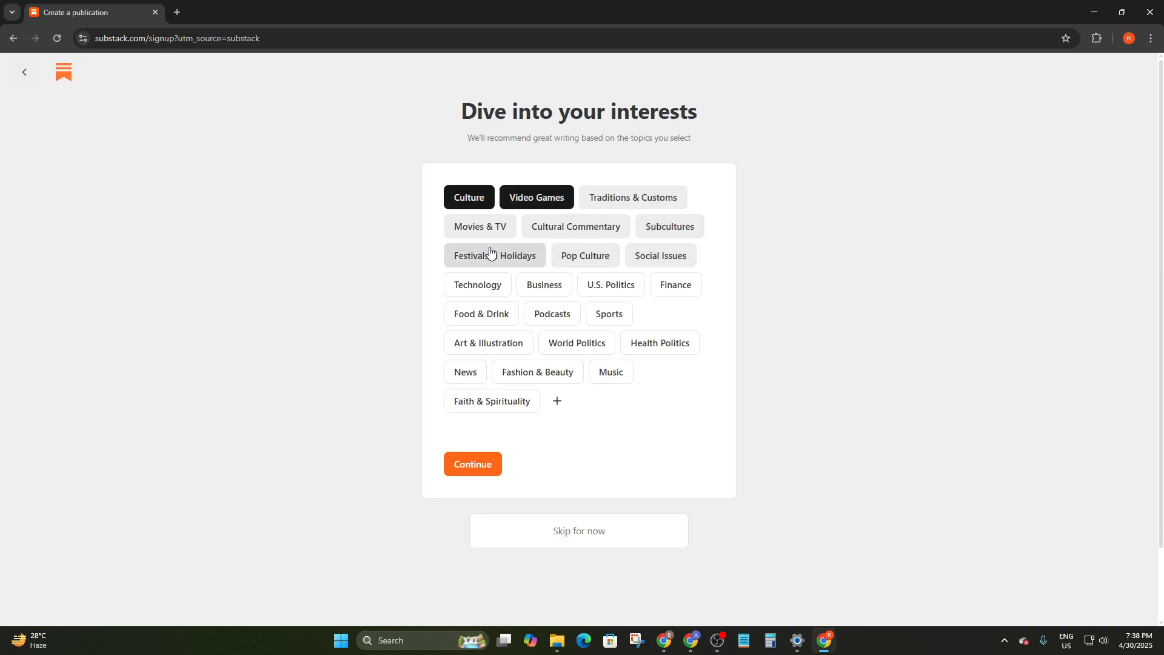
pyautogui.click(503, 228)
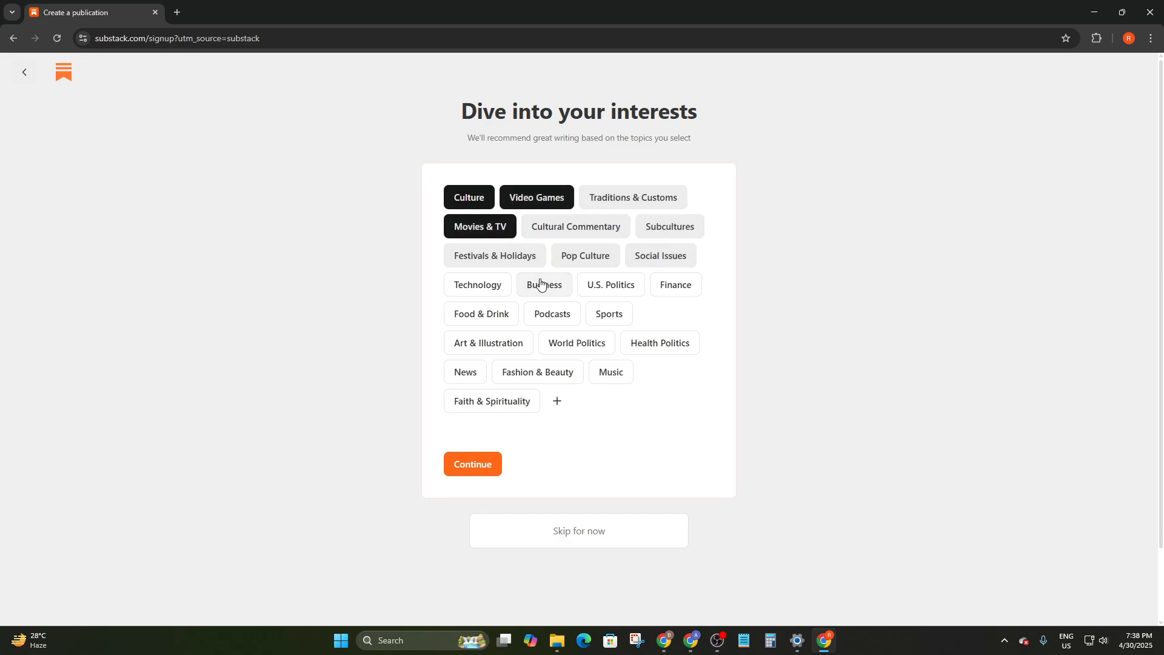
pyautogui.click(498, 288)
pyautogui.click(590, 289)
pyautogui.click(592, 289)
pyautogui.click(618, 289)
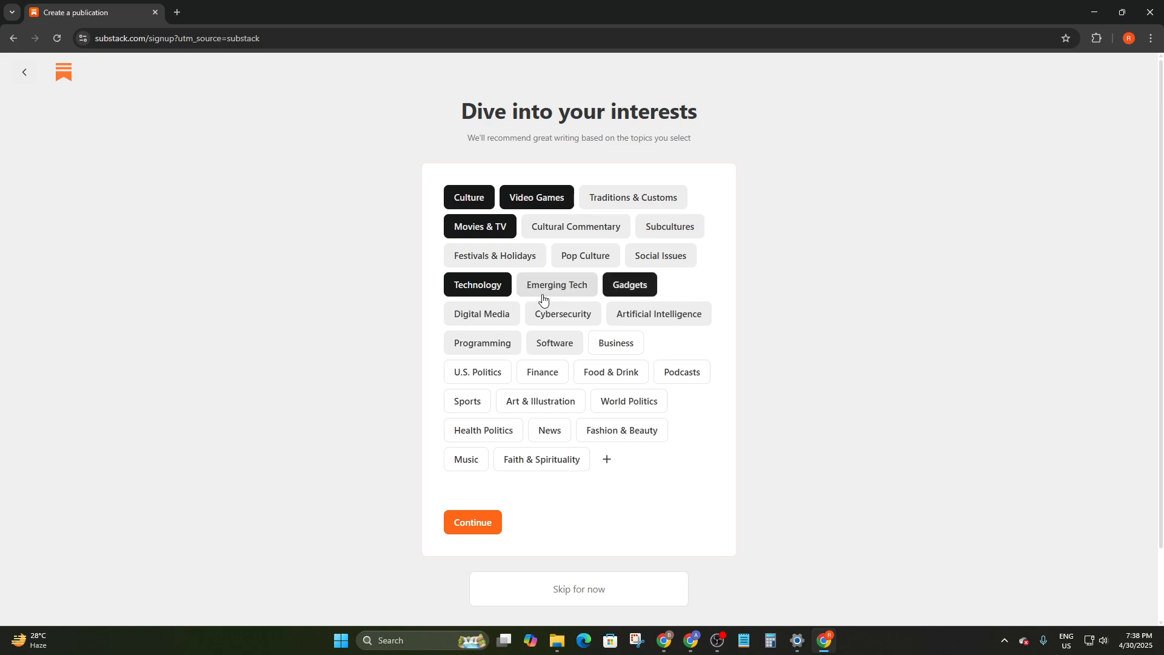
pyautogui.click(501, 315)
pyautogui.click(642, 323)
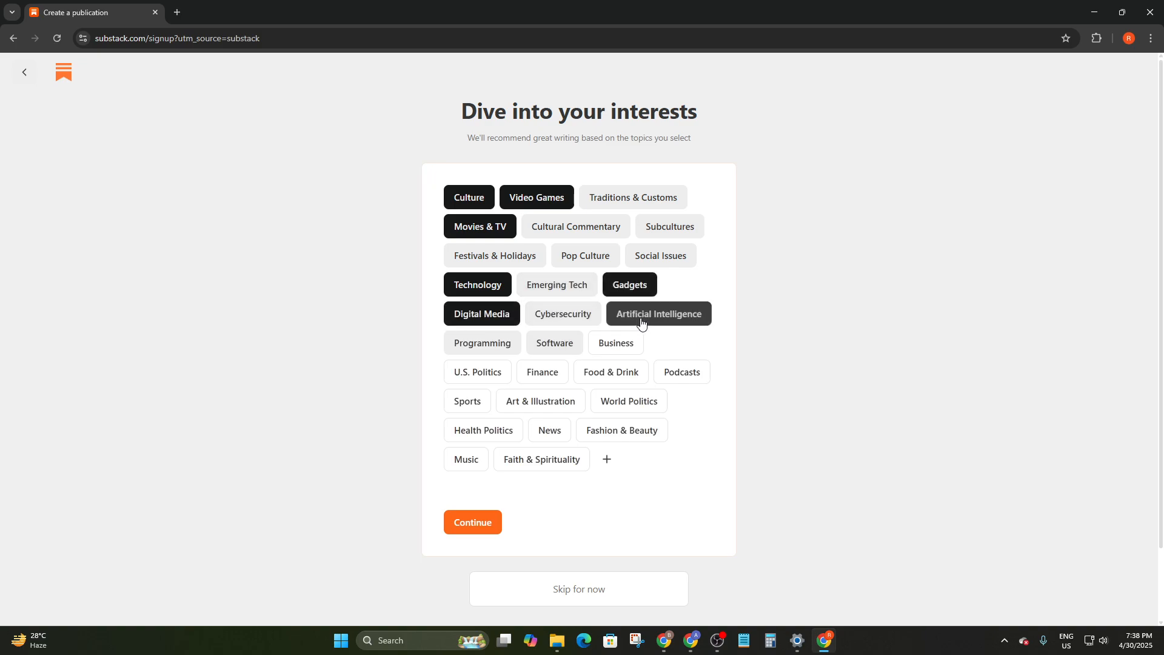
pyautogui.click(548, 353)
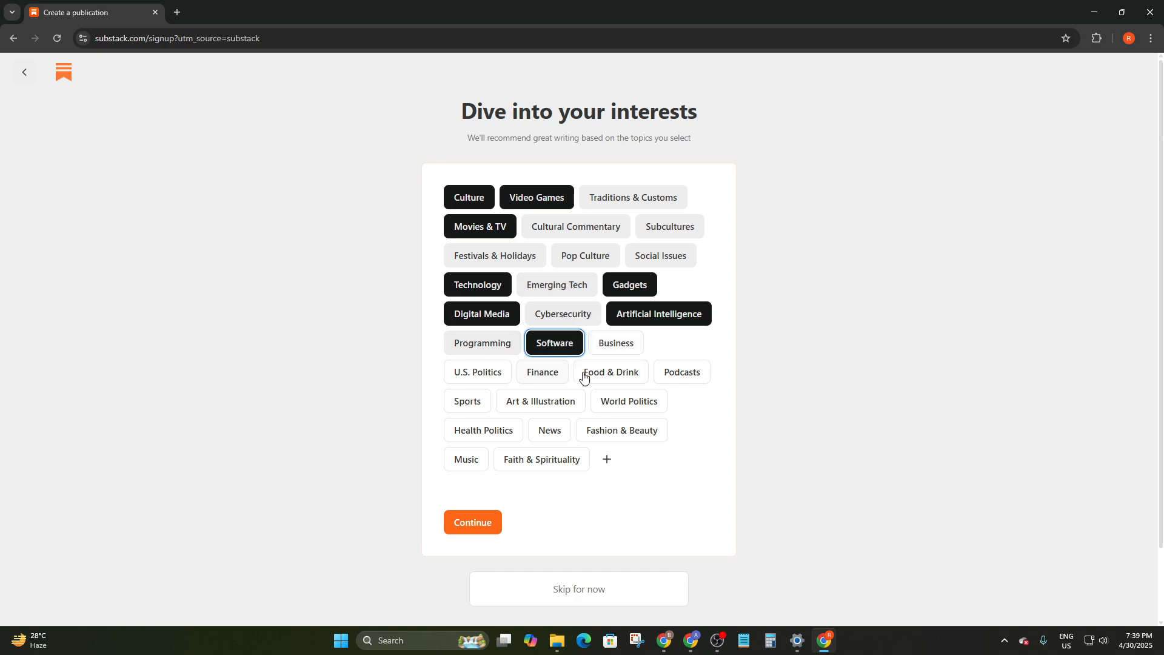
# Add Business topics Networking, Productivity, Leadership and Entrepreneurship, then continue
pyautogui.click(623, 351)
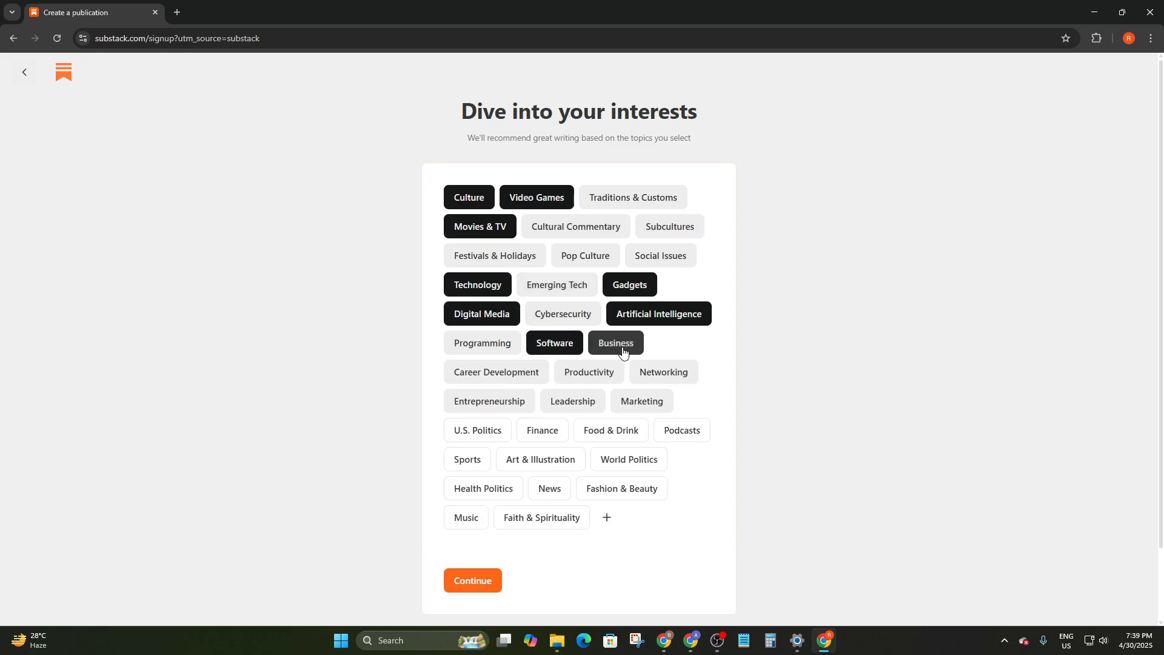
pyautogui.click(661, 373)
pyautogui.click(590, 374)
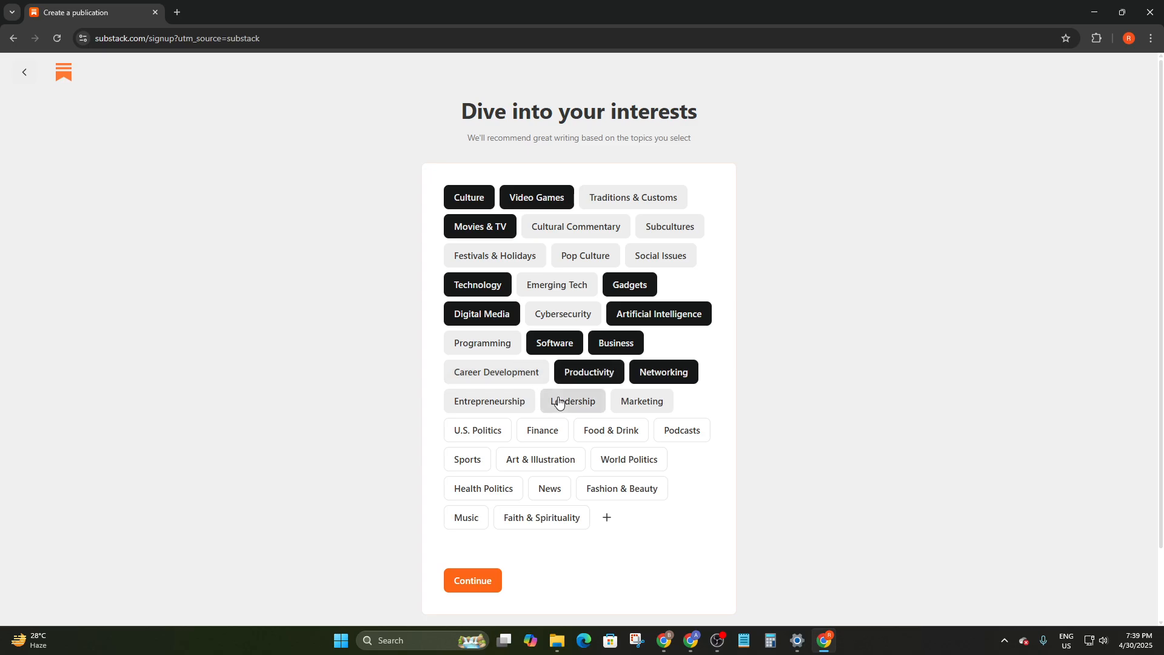
pyautogui.click(559, 402)
pyautogui.click(516, 407)
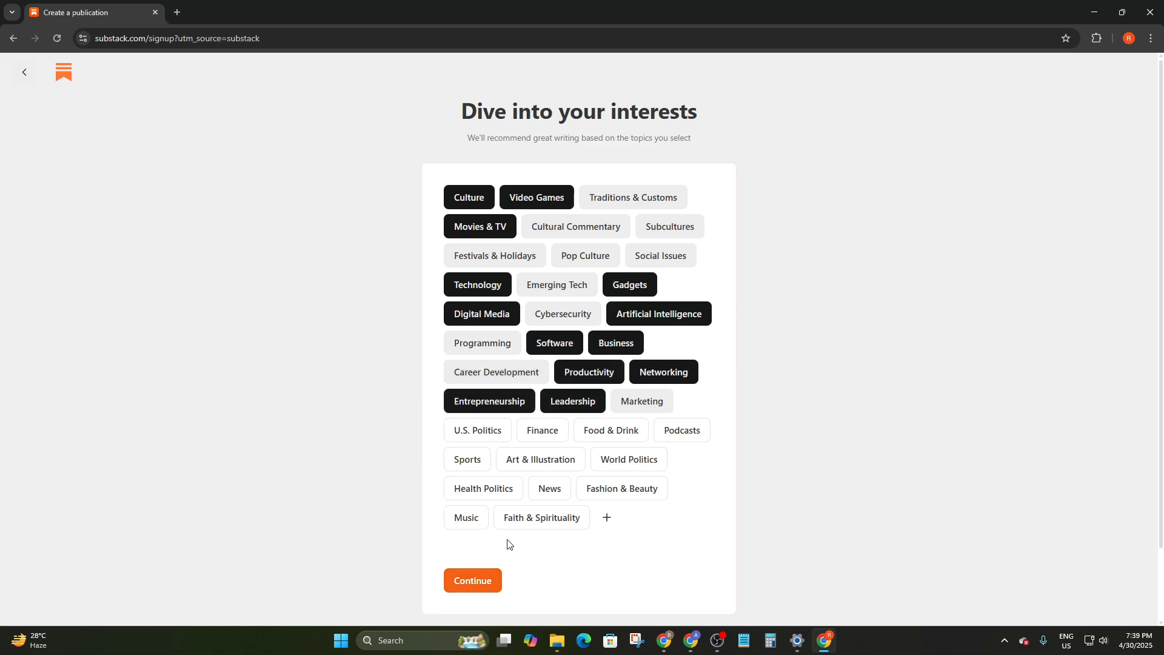
pyautogui.click(473, 580)
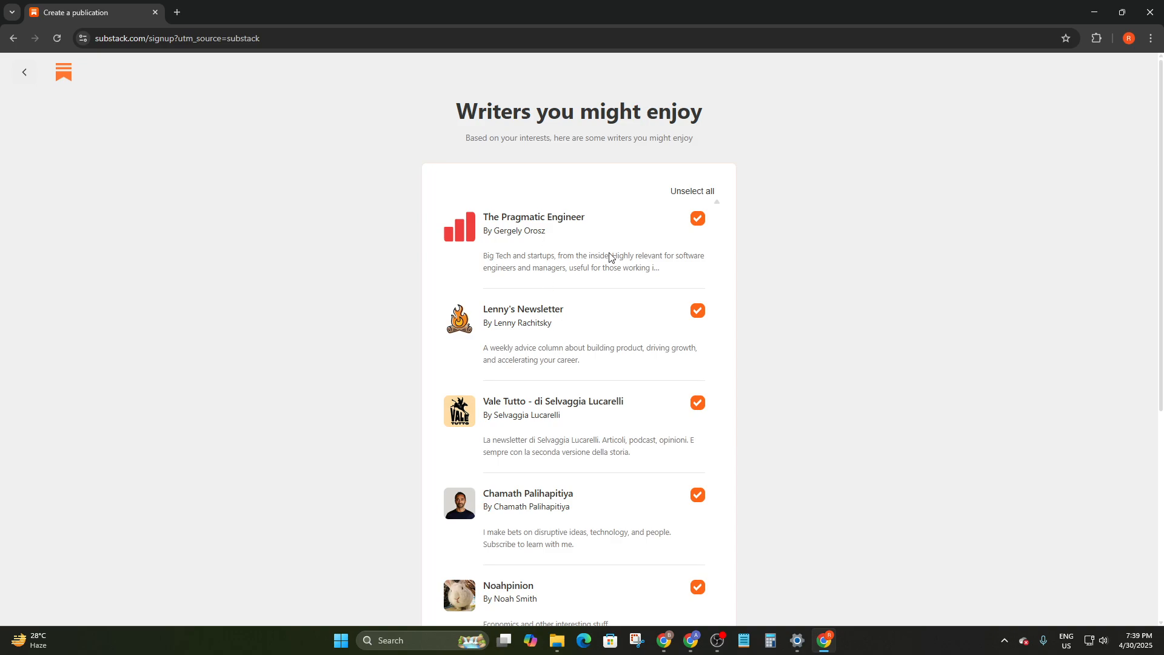
# Review the seven recommended writers and subscribe to all 7
pyautogui.scroll(-2, 611, 260)
pyautogui.scroll(2, 616, 323)
pyautogui.scroll(-5, 603, 307)
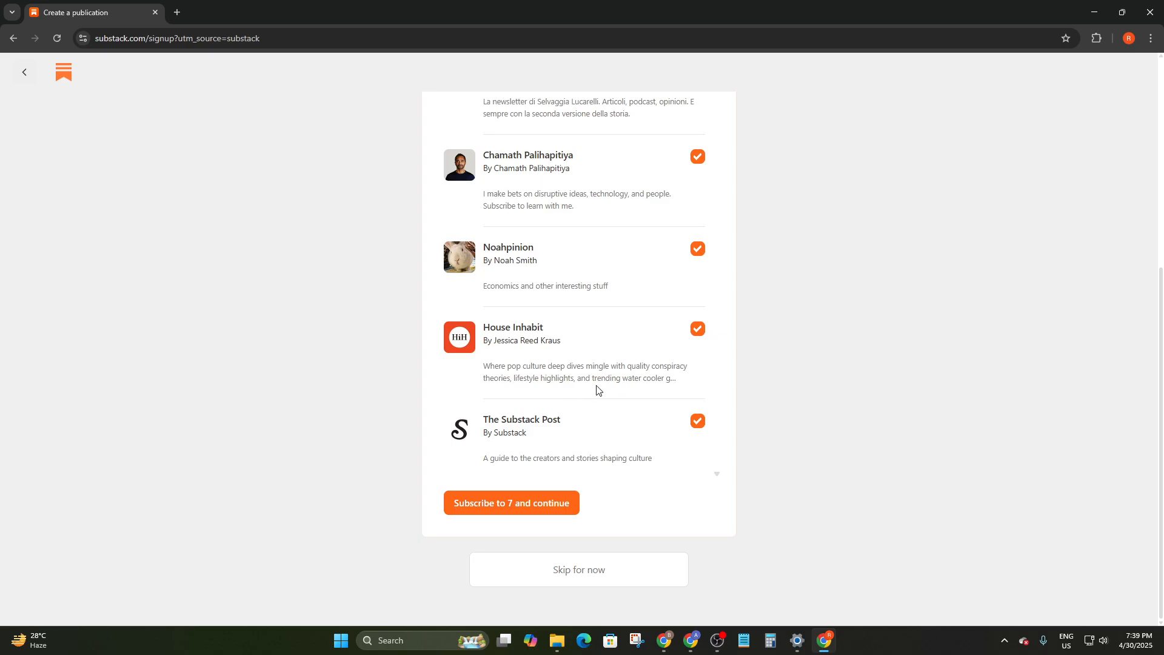
pyautogui.scroll(5, 597, 389)
pyautogui.scroll(-3, 609, 381)
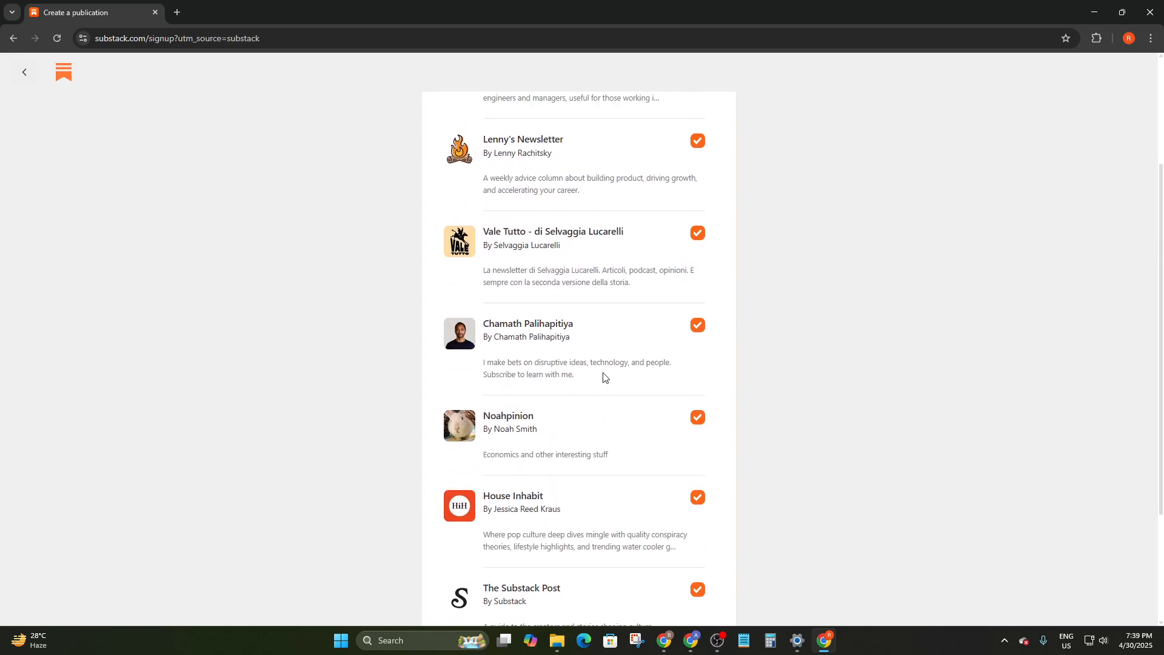
pyautogui.scroll(3, 618, 273)
pyautogui.scroll(-5, 609, 303)
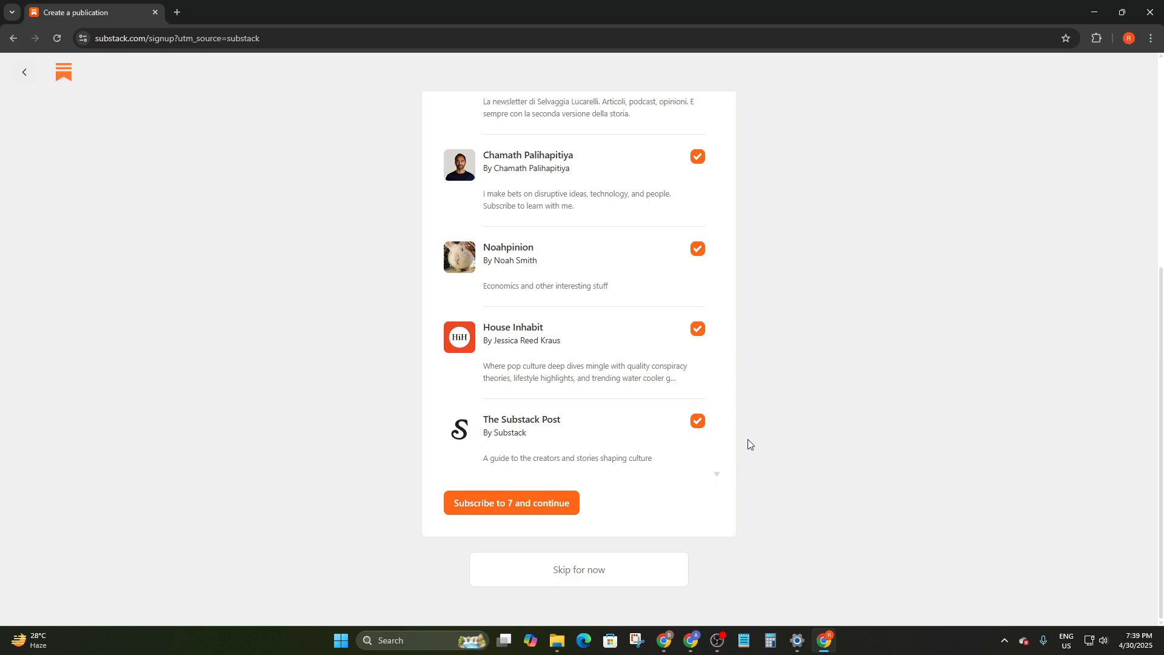
pyautogui.scroll(5, 624, 345)
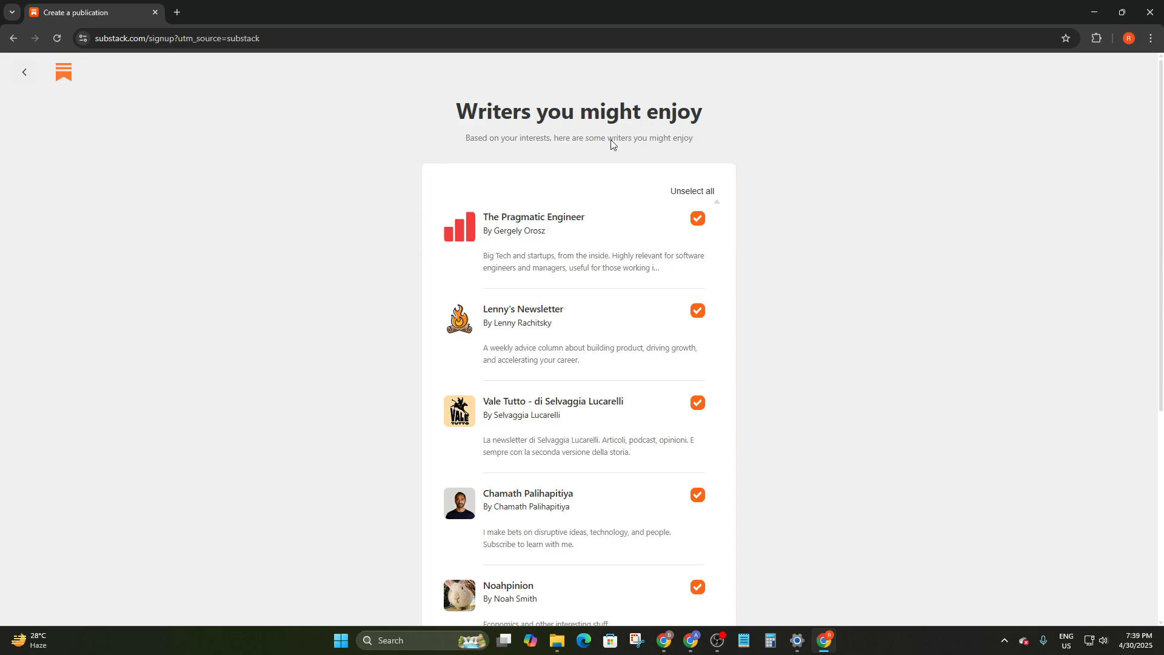
pyautogui.scroll(-2, 659, 267)
pyautogui.scroll(-4, 659, 267)
pyautogui.rightClick(613, 288)
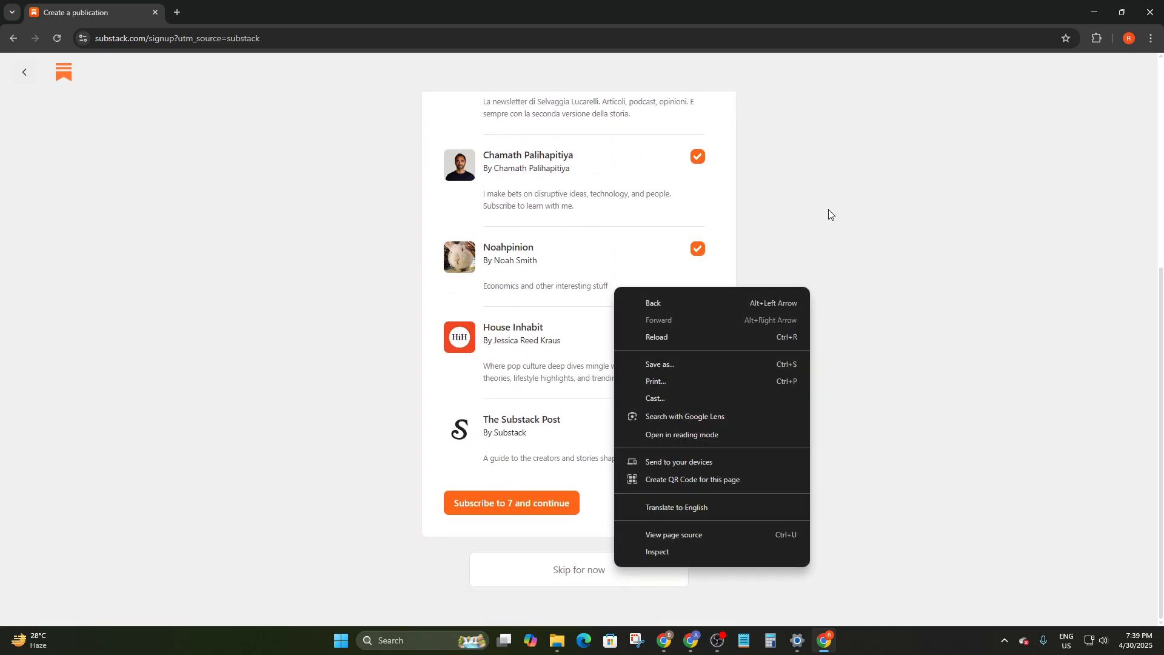
pyautogui.click(829, 209)
pyautogui.scroll(5, 613, 435)
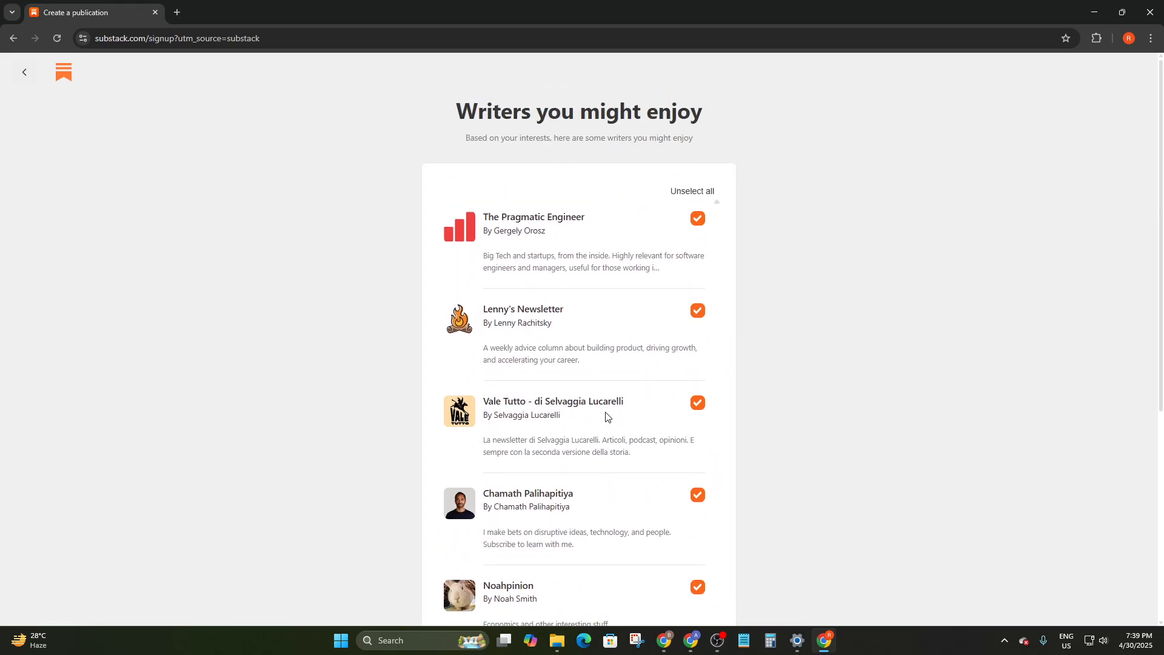
pyautogui.scroll(-4, 525, 419)
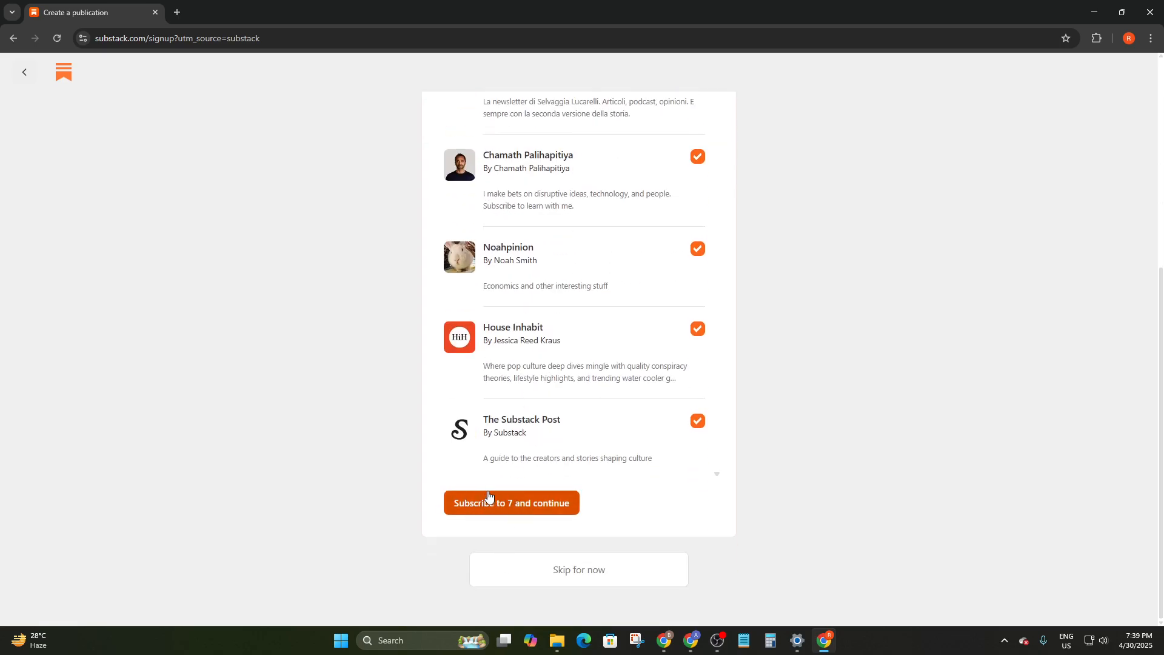
pyautogui.click(508, 505)
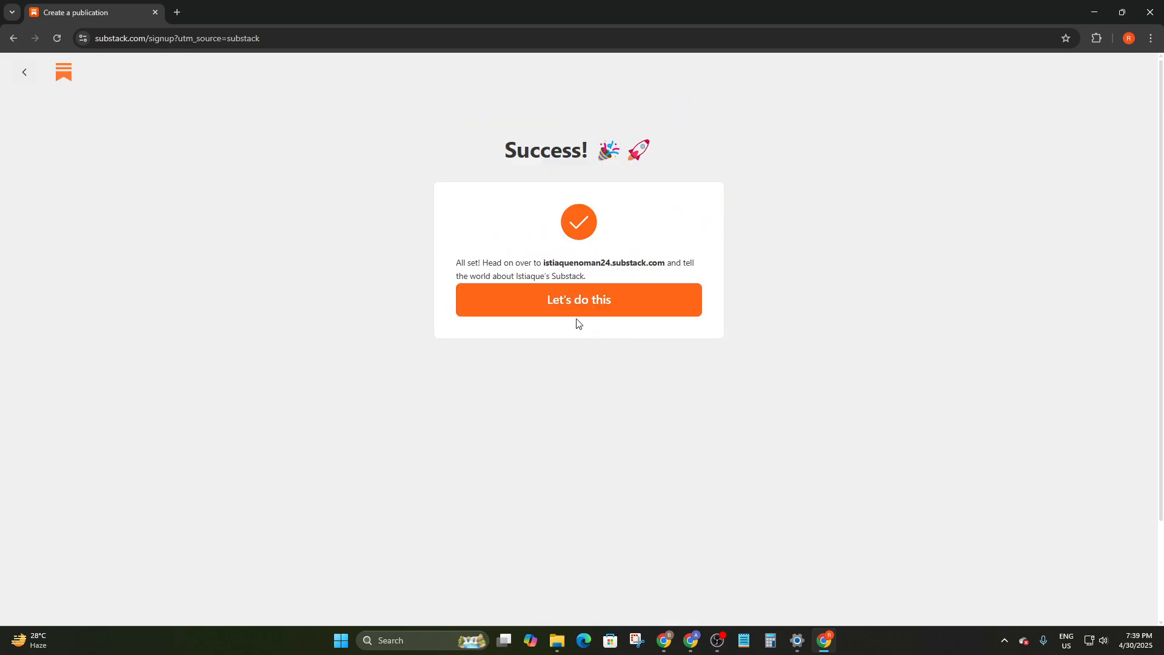
# Enter the new dashboard, dismiss the statistics delay notice, and open the paid subscriptions setup
pyautogui.click(572, 310)
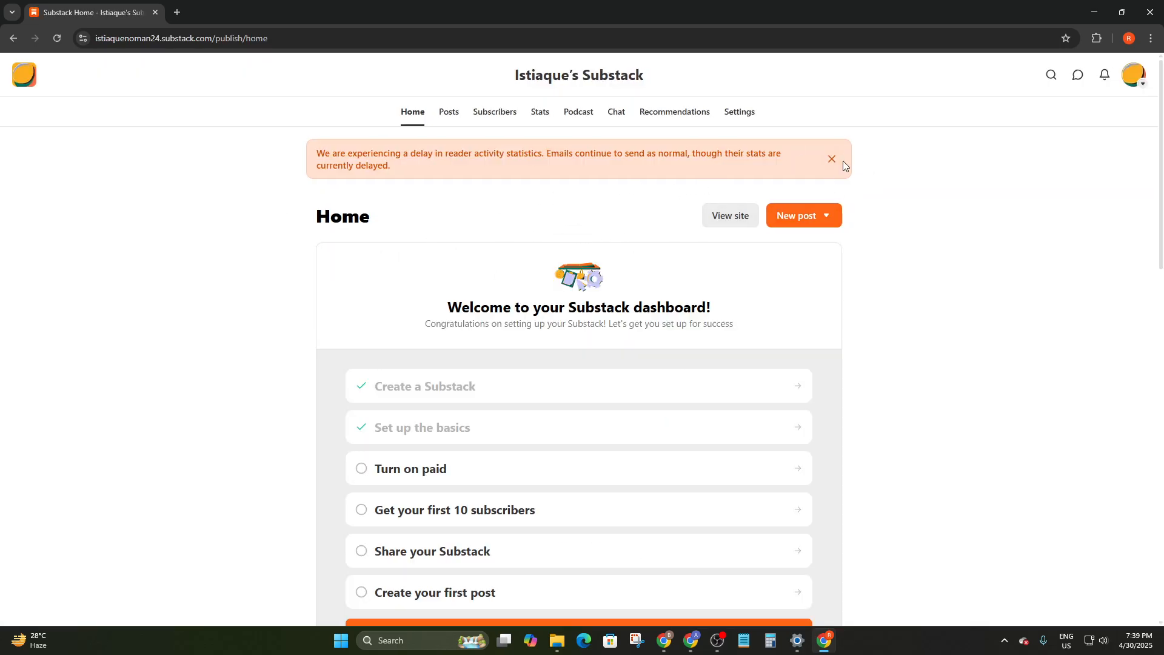
pyautogui.click(834, 160)
pyautogui.scroll(-3, 642, 278)
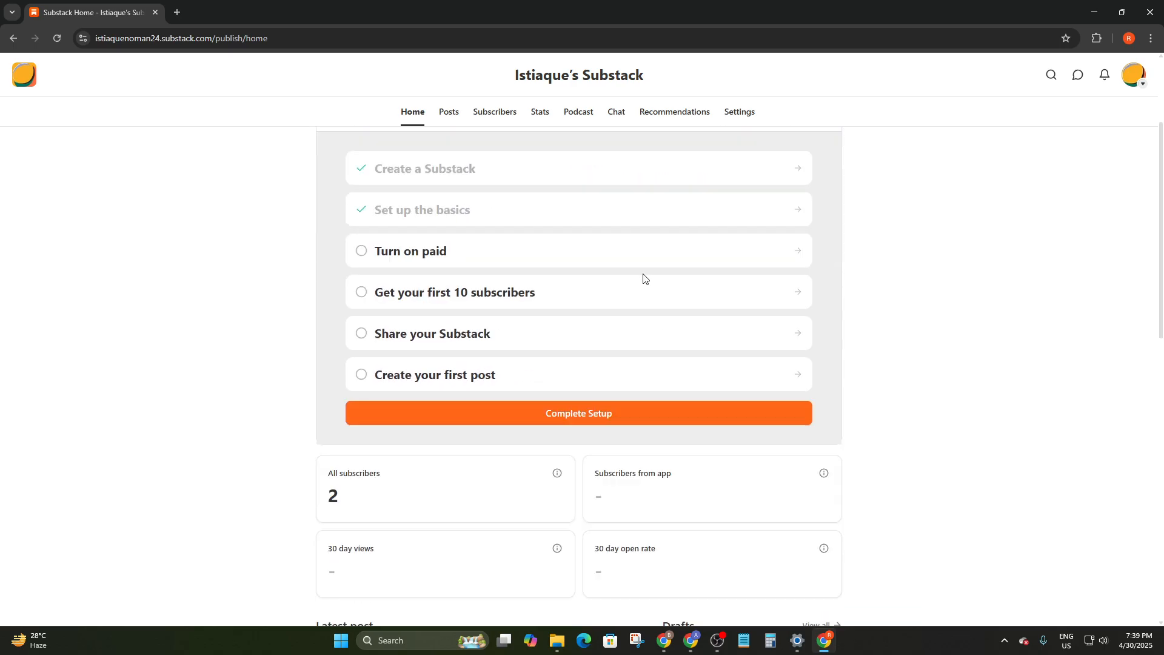
pyautogui.scroll(3, 338, 259)
pyautogui.scroll(-4, 504, 307)
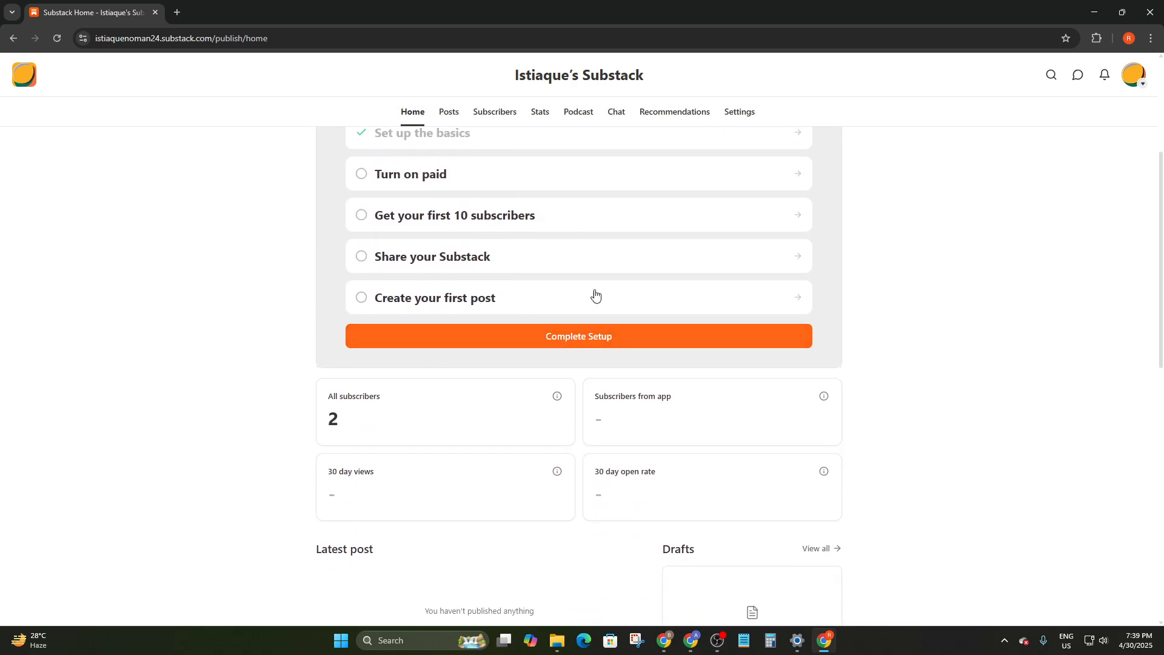
pyautogui.scroll(3, 595, 297)
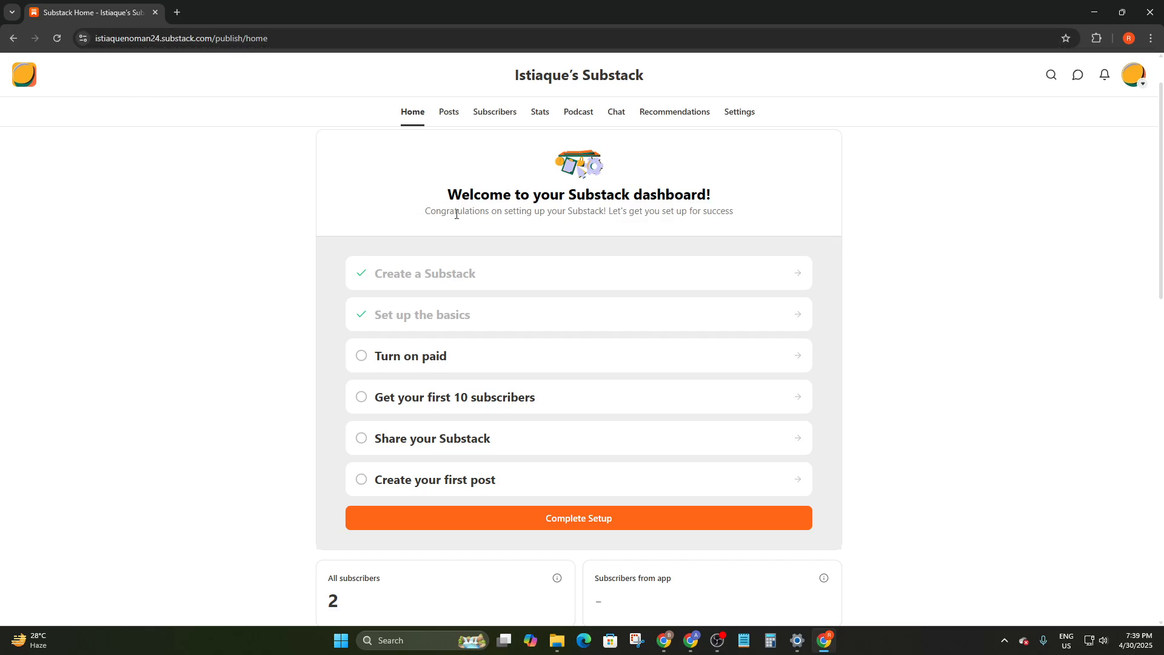
pyautogui.click(414, 363)
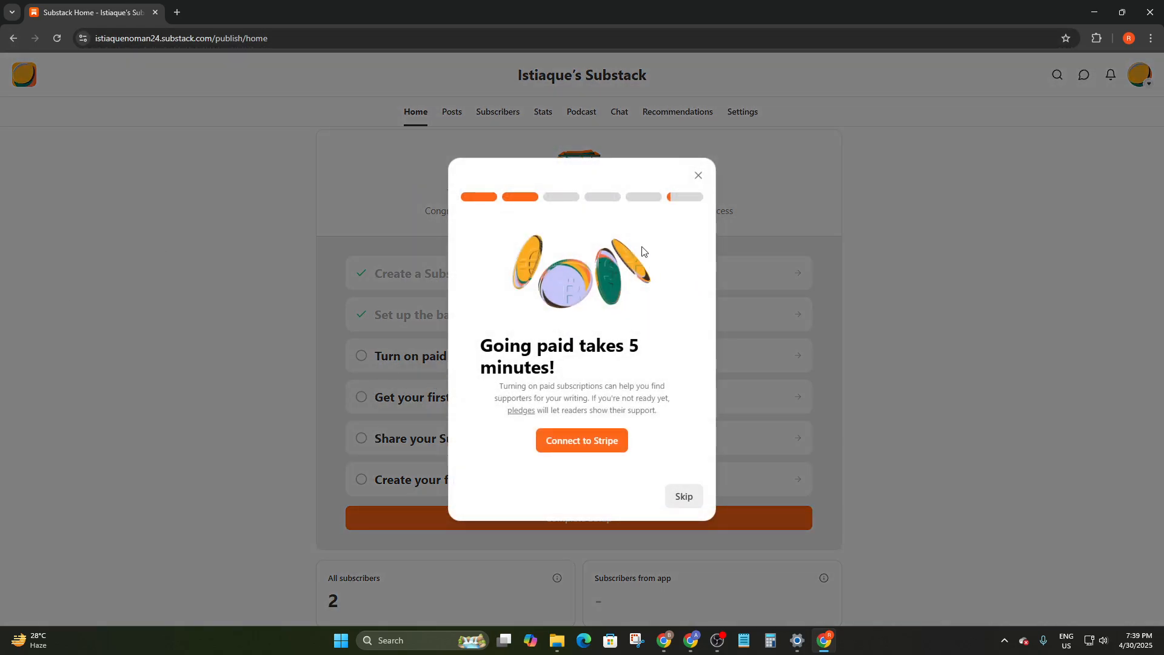
pyautogui.click(698, 175)
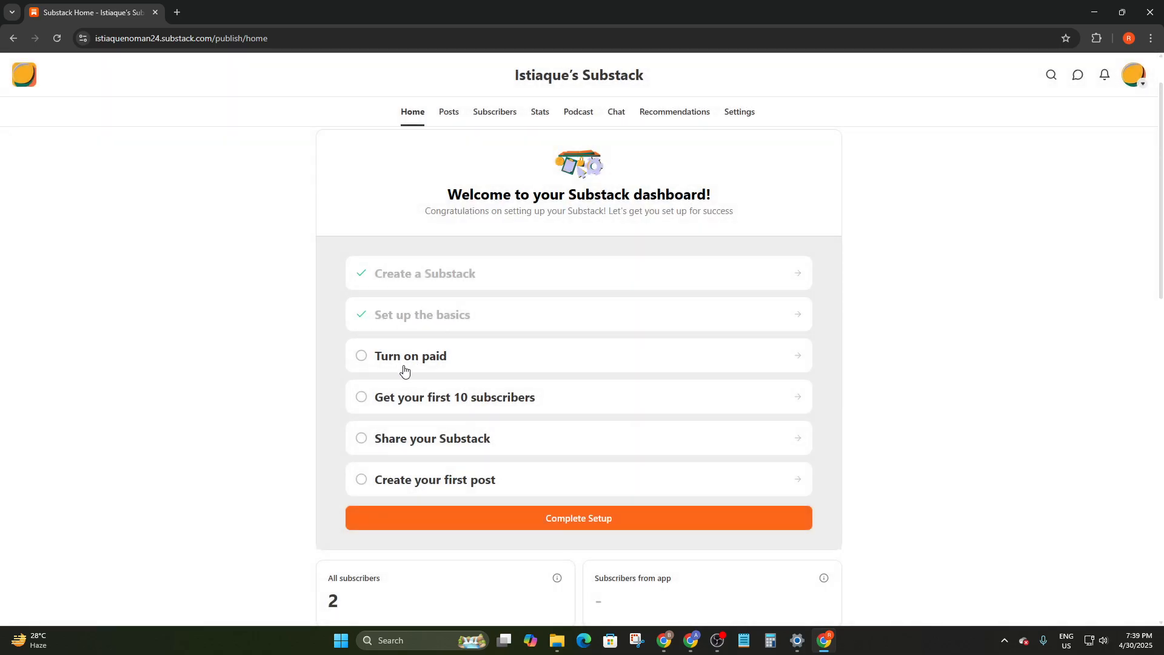
pyautogui.click(447, 365)
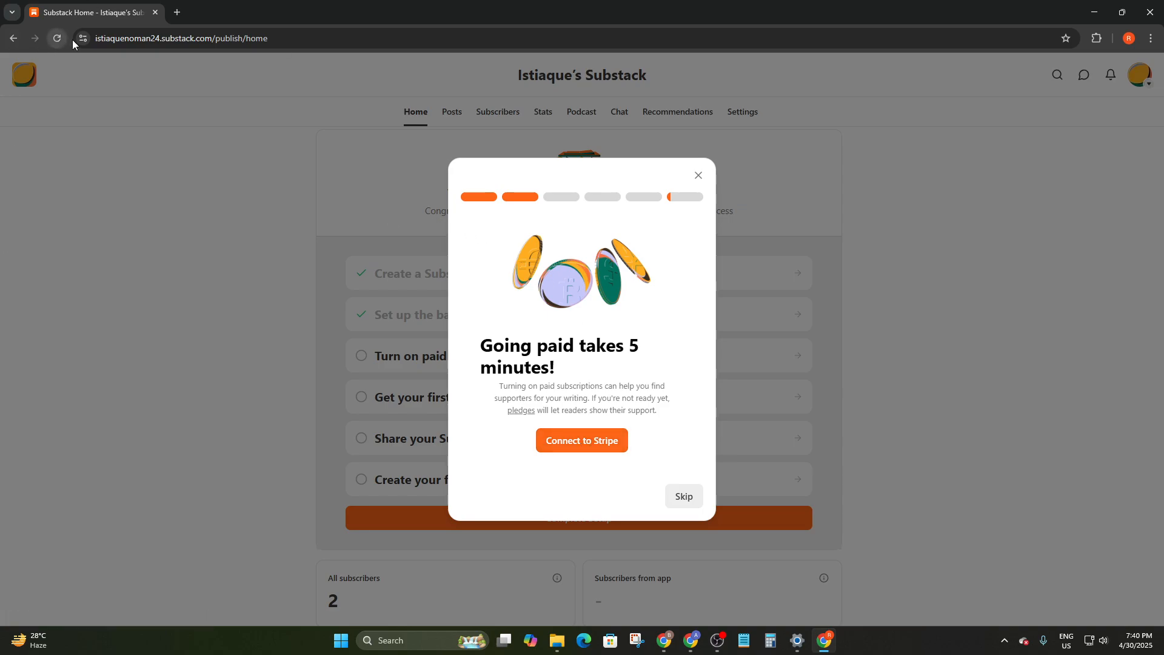
# Connect to Stripe, submit the account email, then return to the Substack tab
pyautogui.click(593, 443)
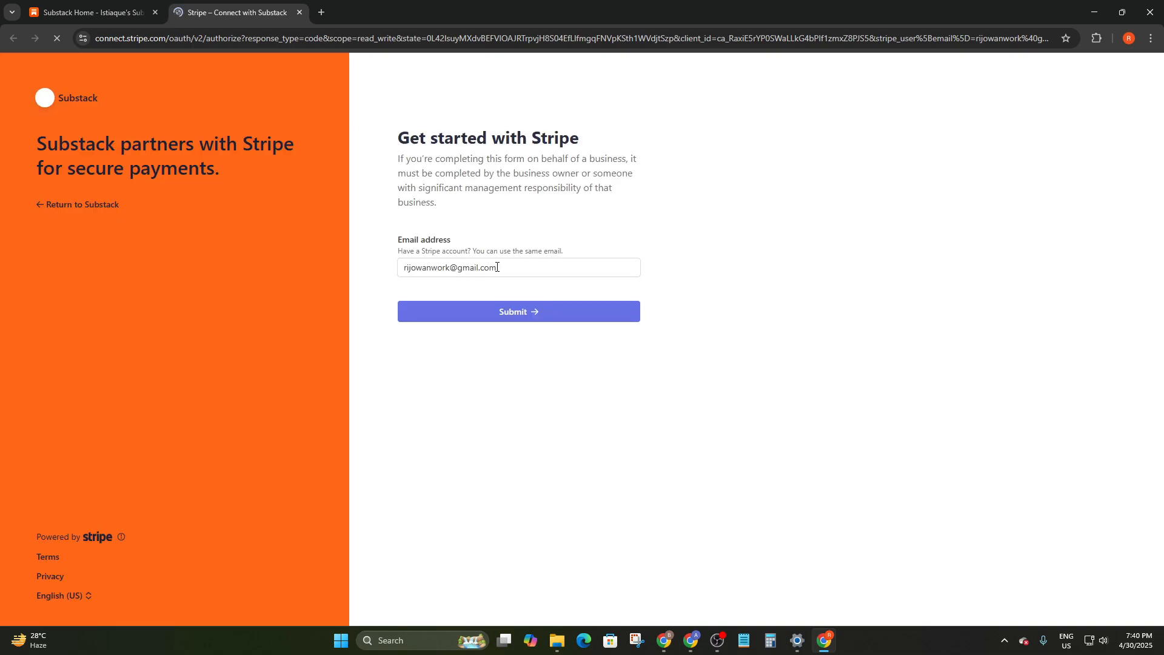
pyautogui.click(489, 314)
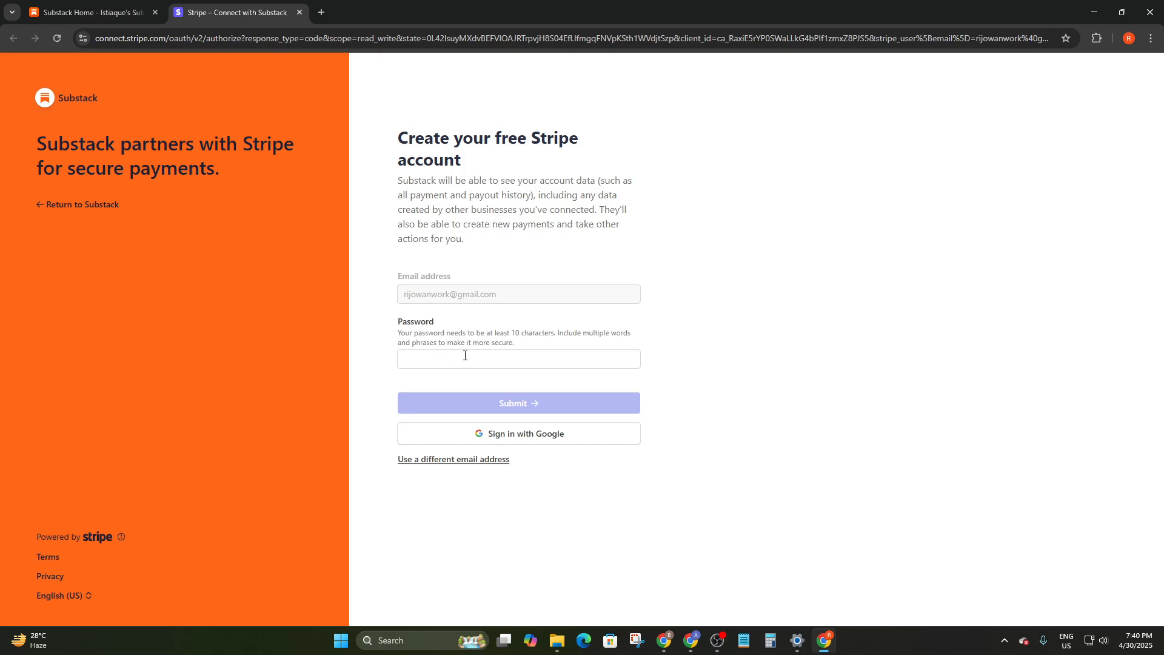
pyautogui.click(121, 12)
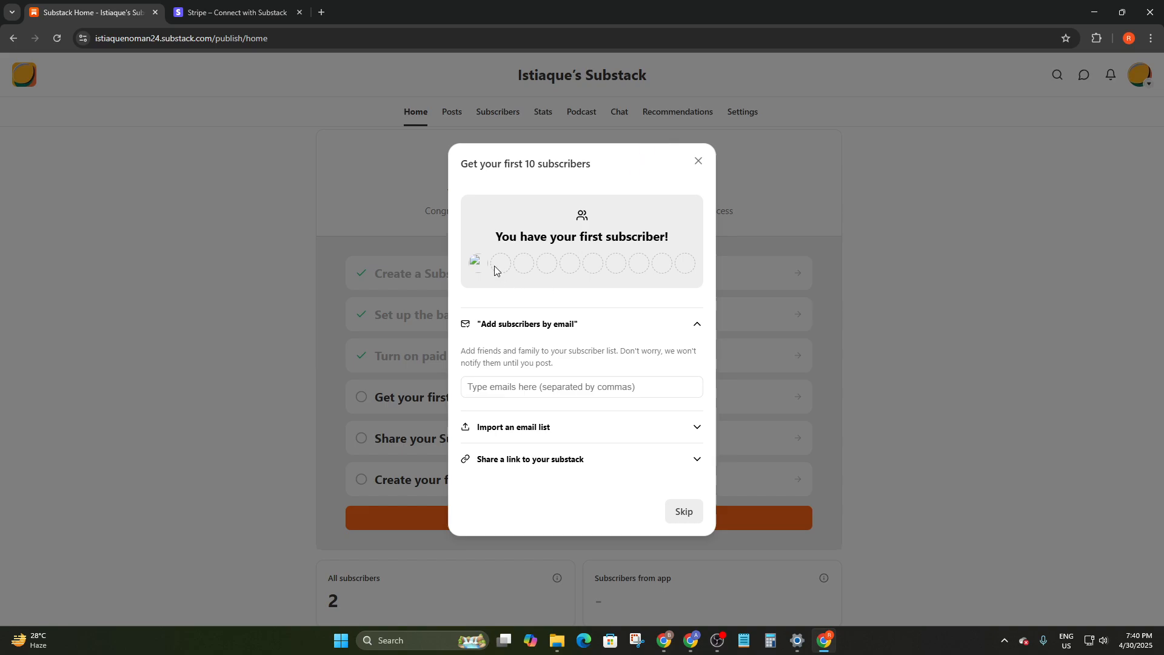
# Close the Stripe page and look over the import-list and share-link options
pyautogui.click(299, 13)
pyautogui.click(503, 430)
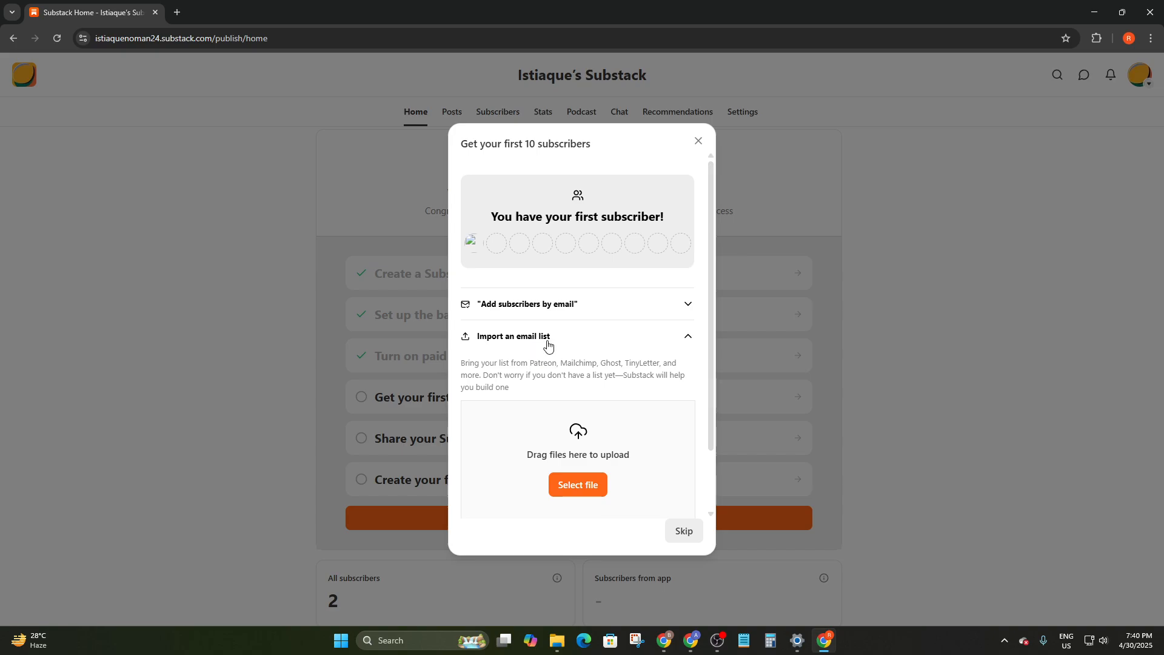
pyautogui.scroll(-2, 562, 510)
pyautogui.click(546, 482)
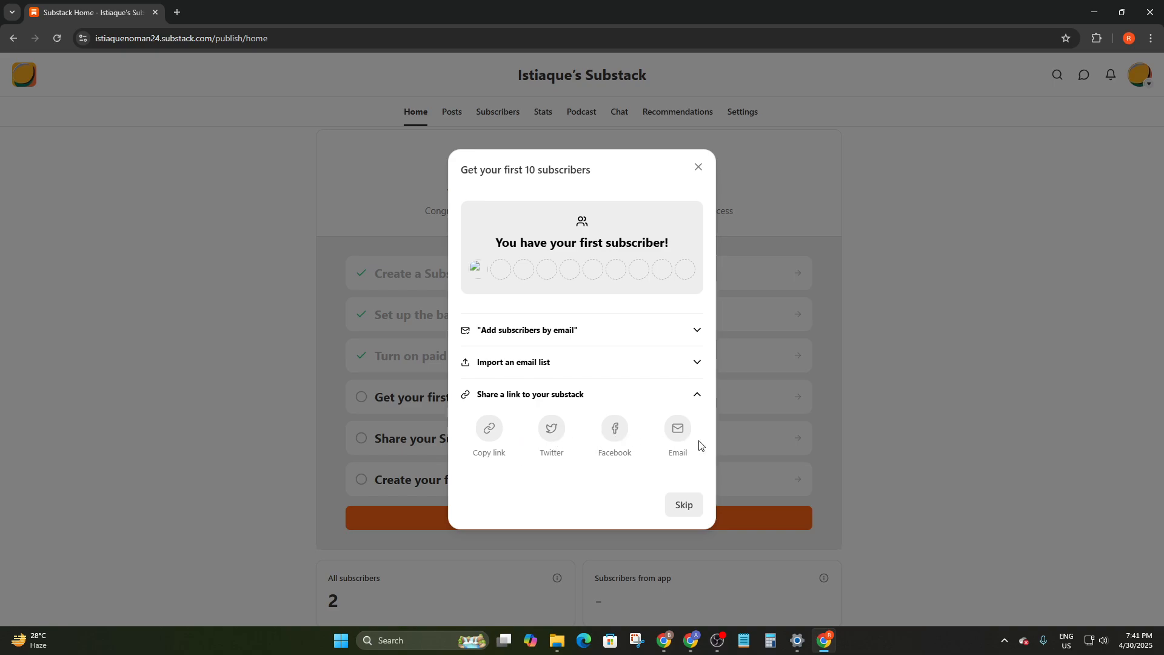
# Add a subscriber's email address through Add subscribers by email
pyautogui.click(525, 332)
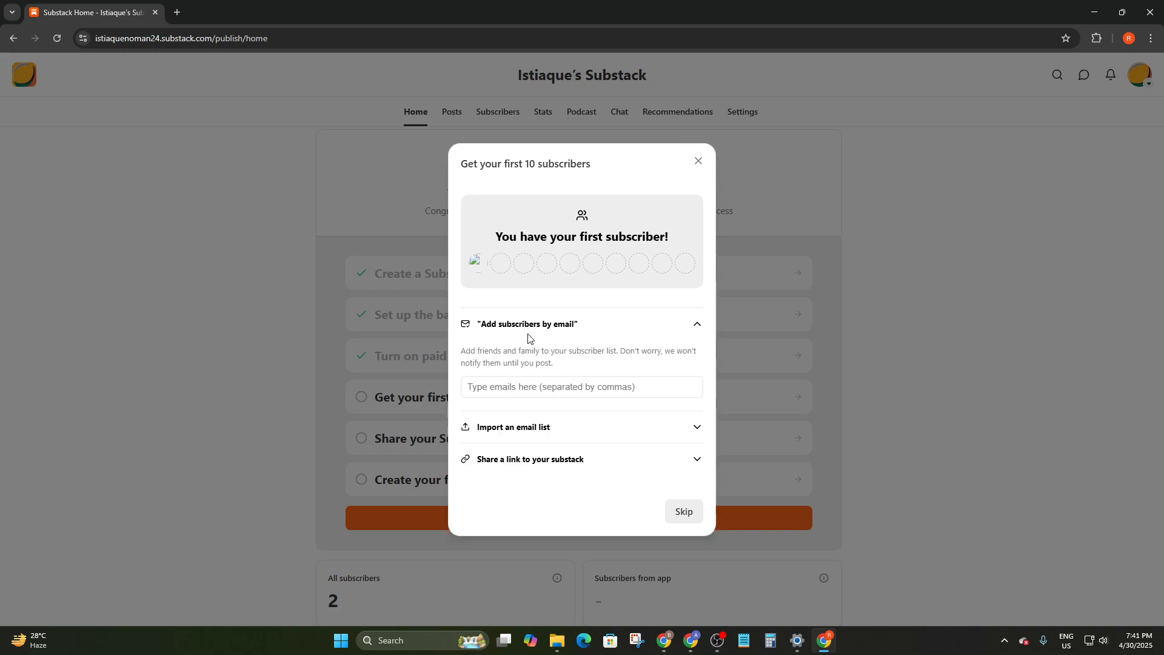
pyautogui.click(538, 390)
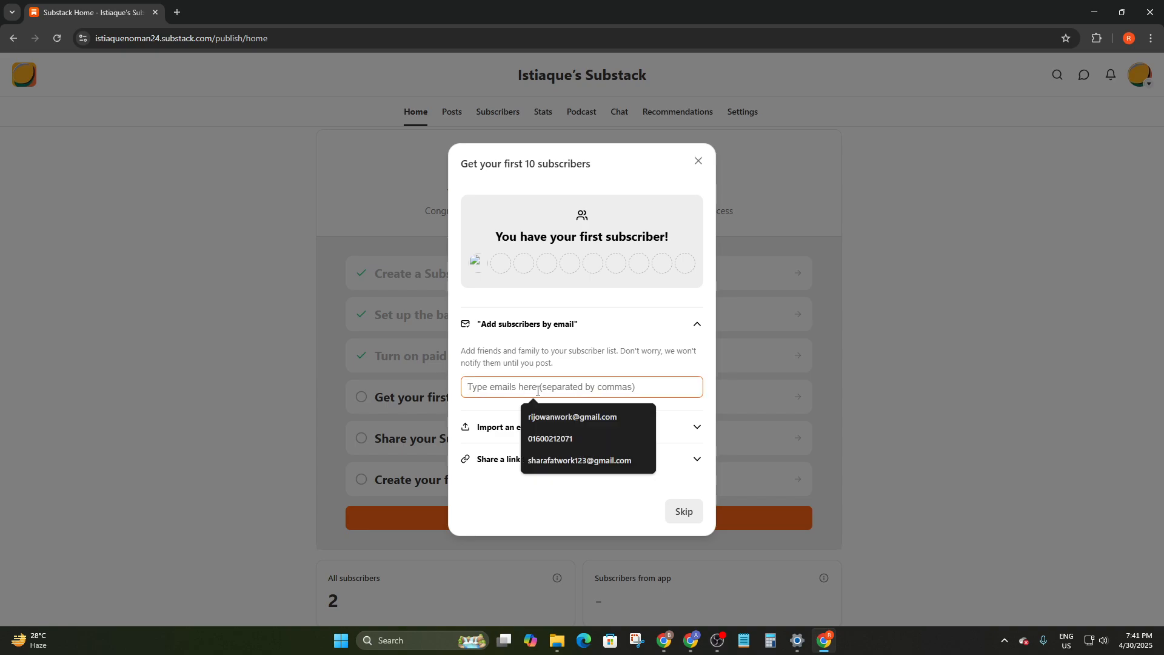
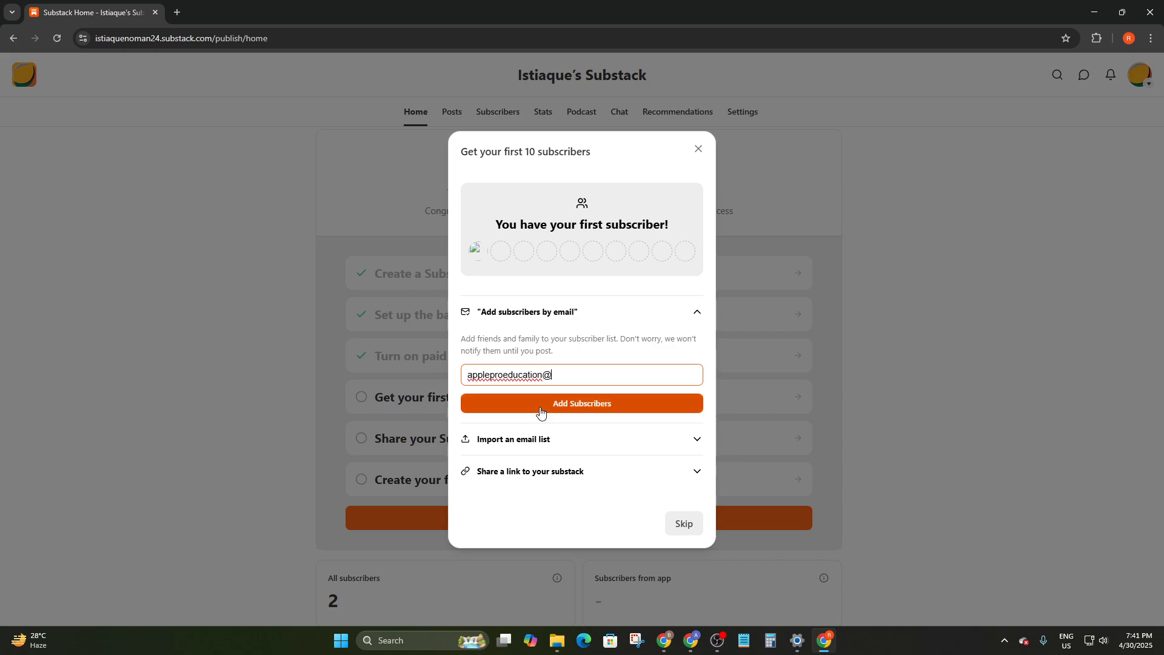
pyautogui.click(540, 405)
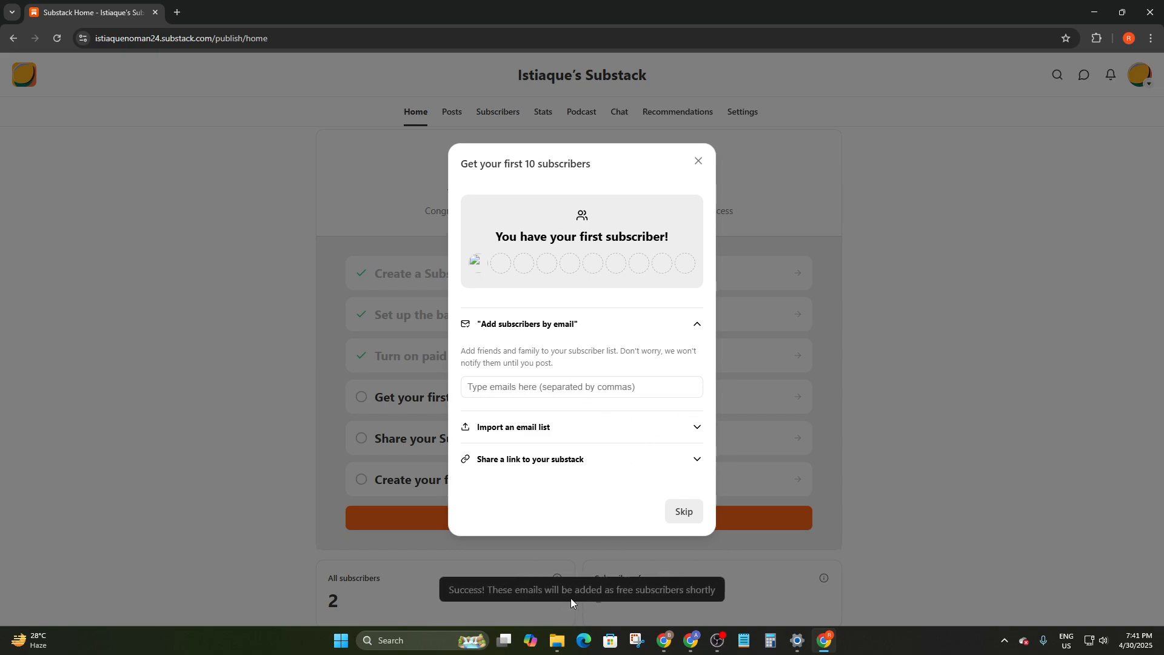
# Skip the subscribers step and move past Share your Substack to the first-post tips
pyautogui.click(679, 511)
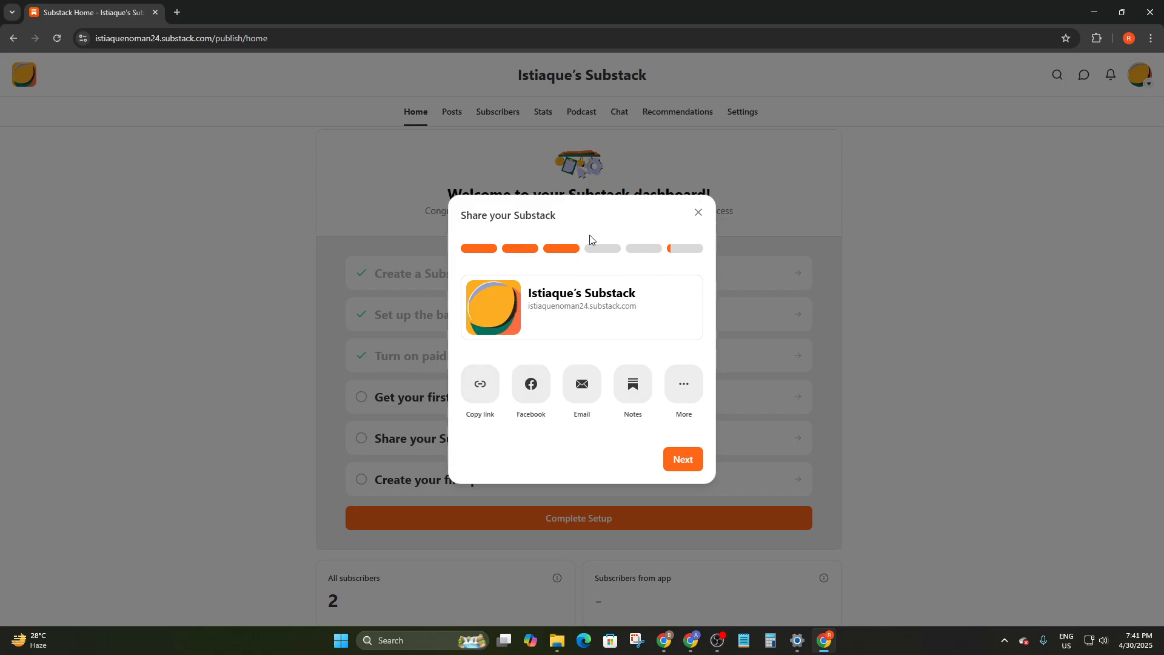
pyautogui.click(690, 462)
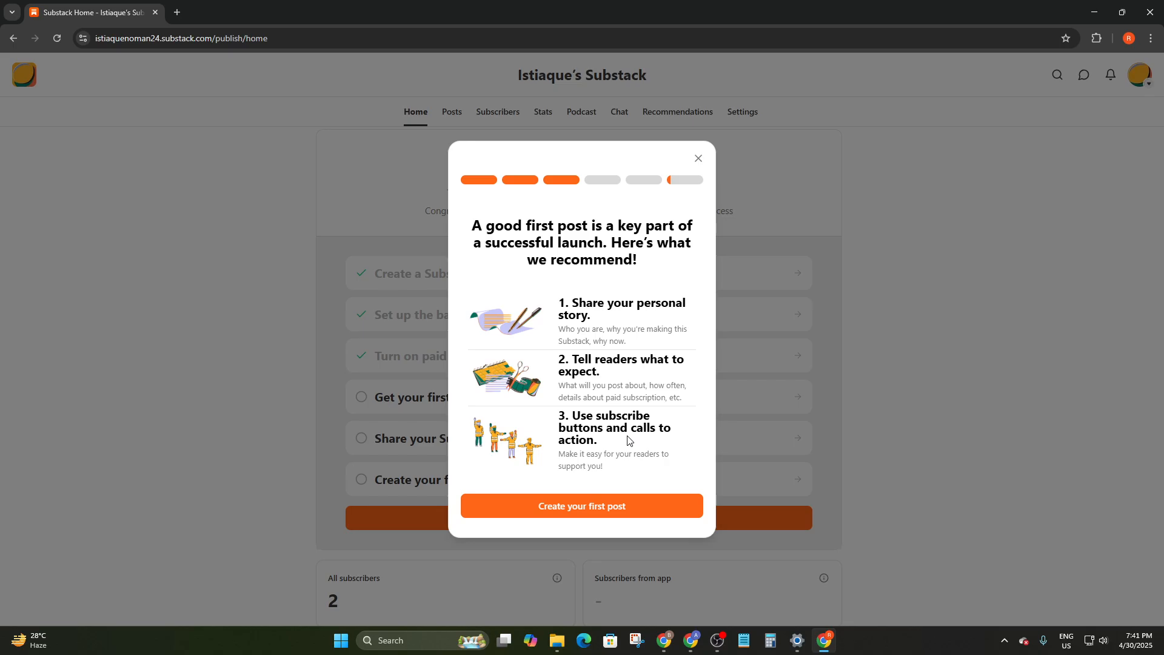
# Create the first post titled 'ME & MYSELF' with subtitle 'A answer of an unknown Question'
pyautogui.click(594, 511)
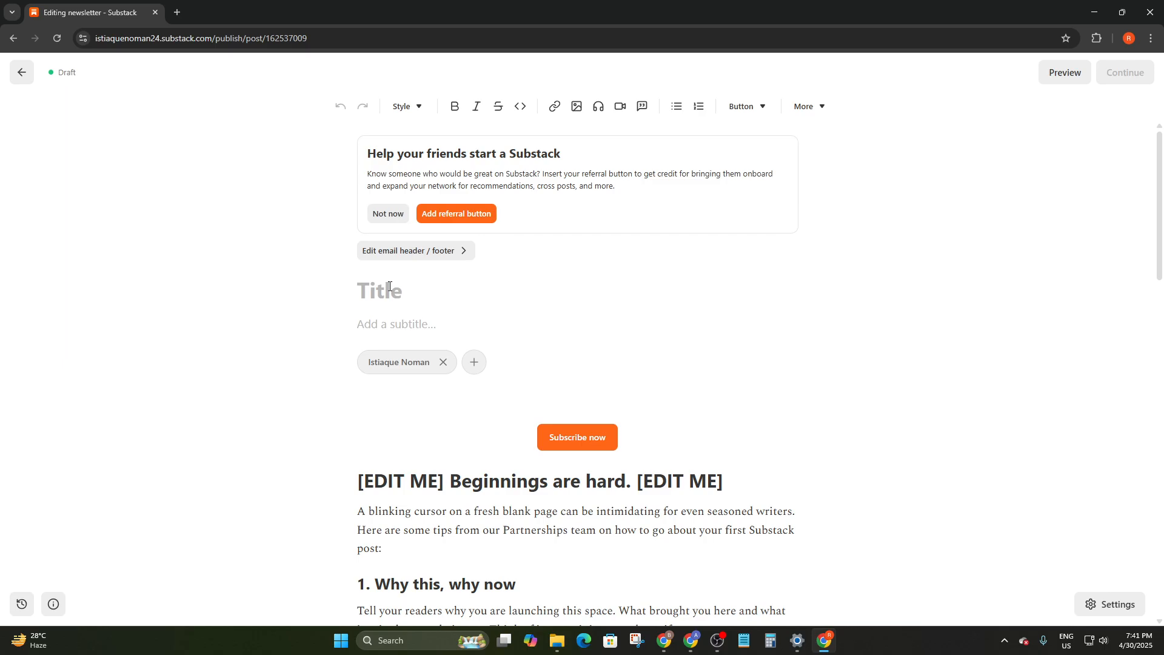
pyautogui.write('ME & MYSEL')
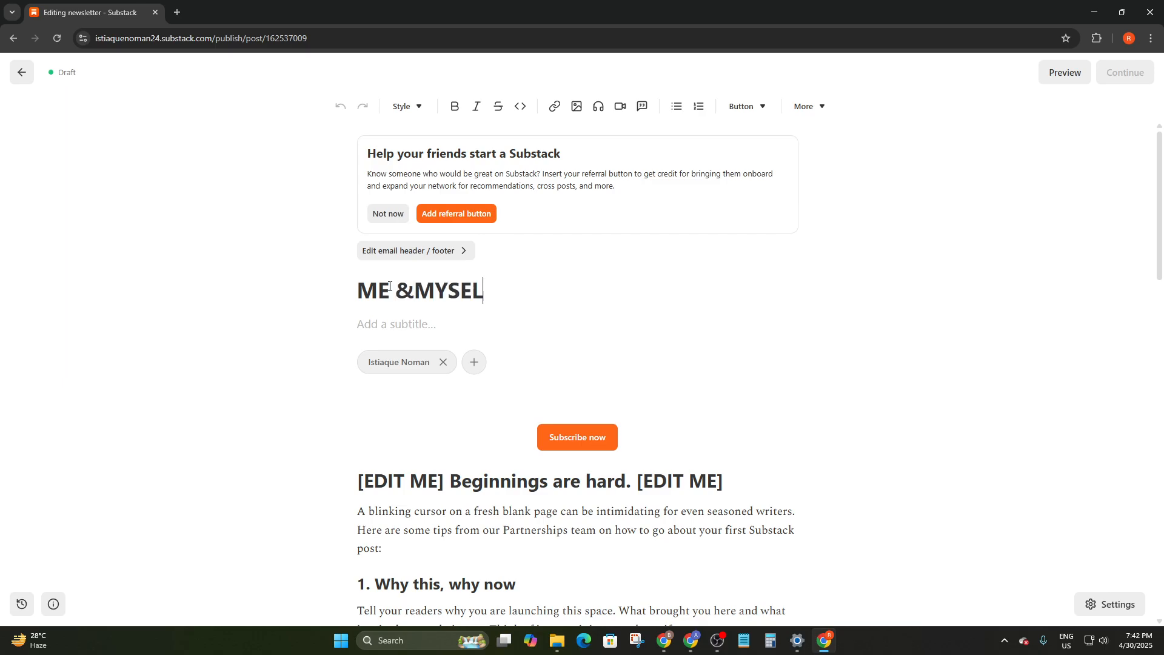
pyautogui.write('F')
pyautogui.click(415, 283)
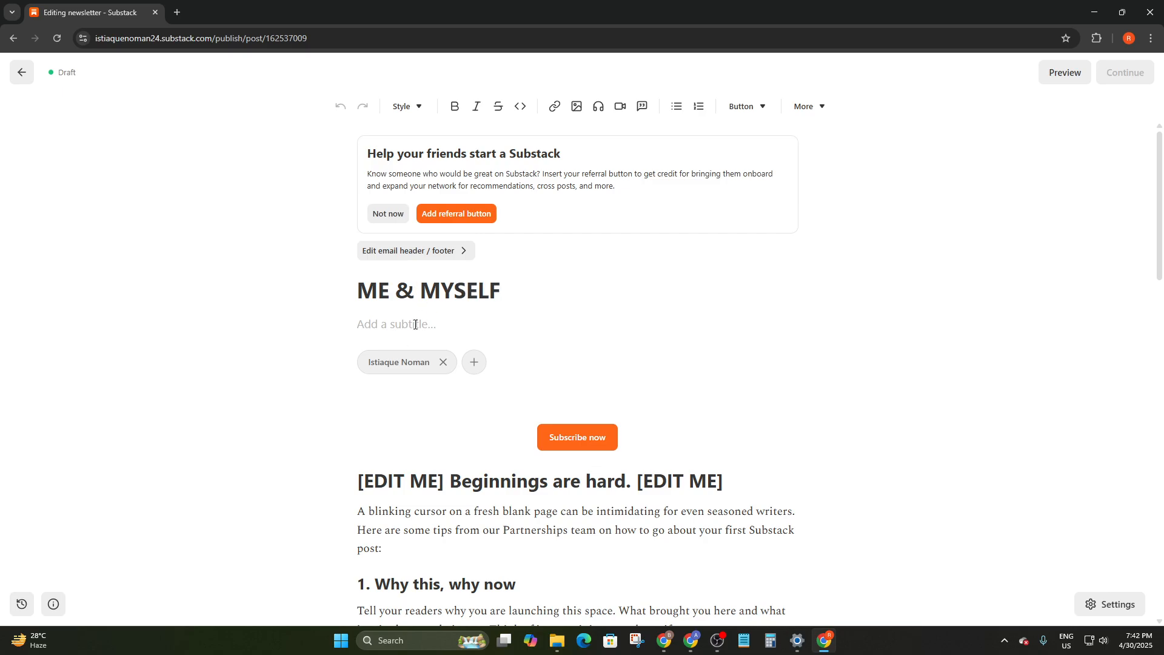
pyautogui.moveTo(503, 305); pyautogui.dragTo(348, 297)
pyautogui.click(358, 325)
pyautogui.write('A answeerr')
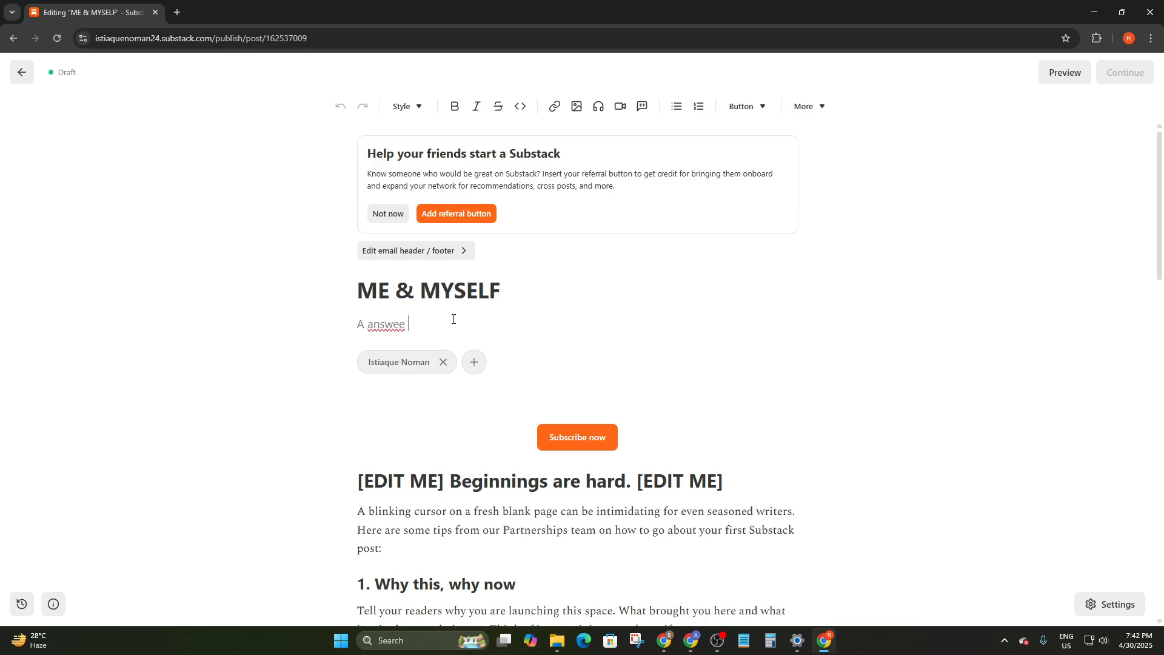
pyautogui.write(' of an')
pyautogui.write(' unknoiwn')
pyautogui.write('wn ')
pyautogui.write('Questi')
pyautogui.write('on')
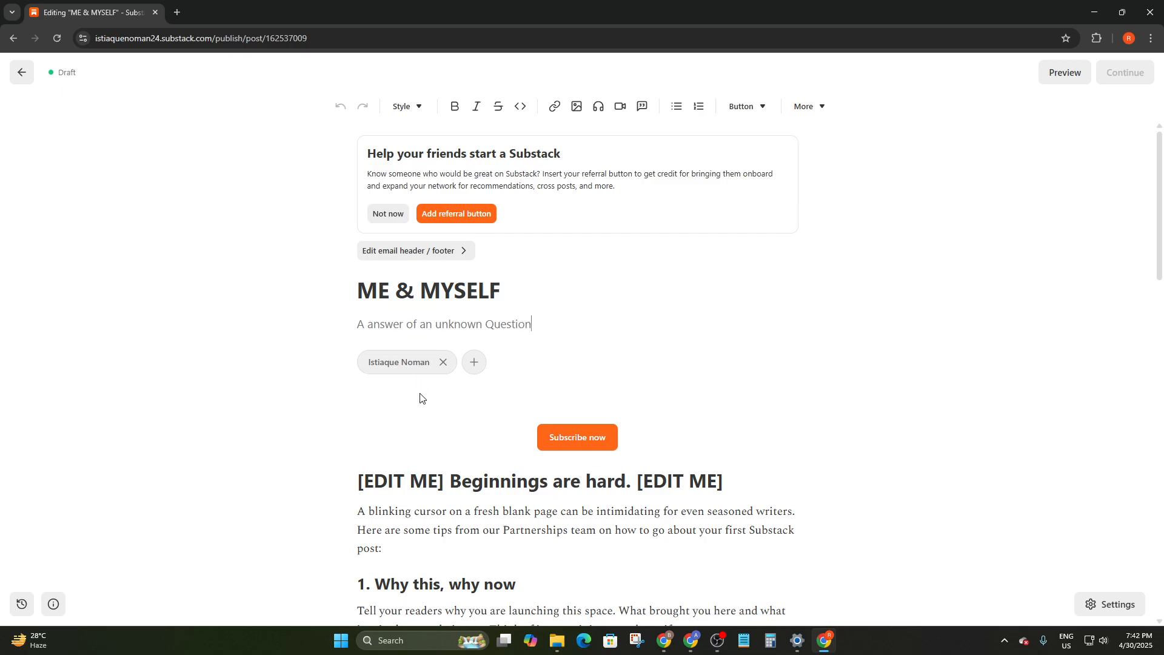
# Check the guest byline options, then dismiss the referral suggestion card
pyautogui.click(474, 364)
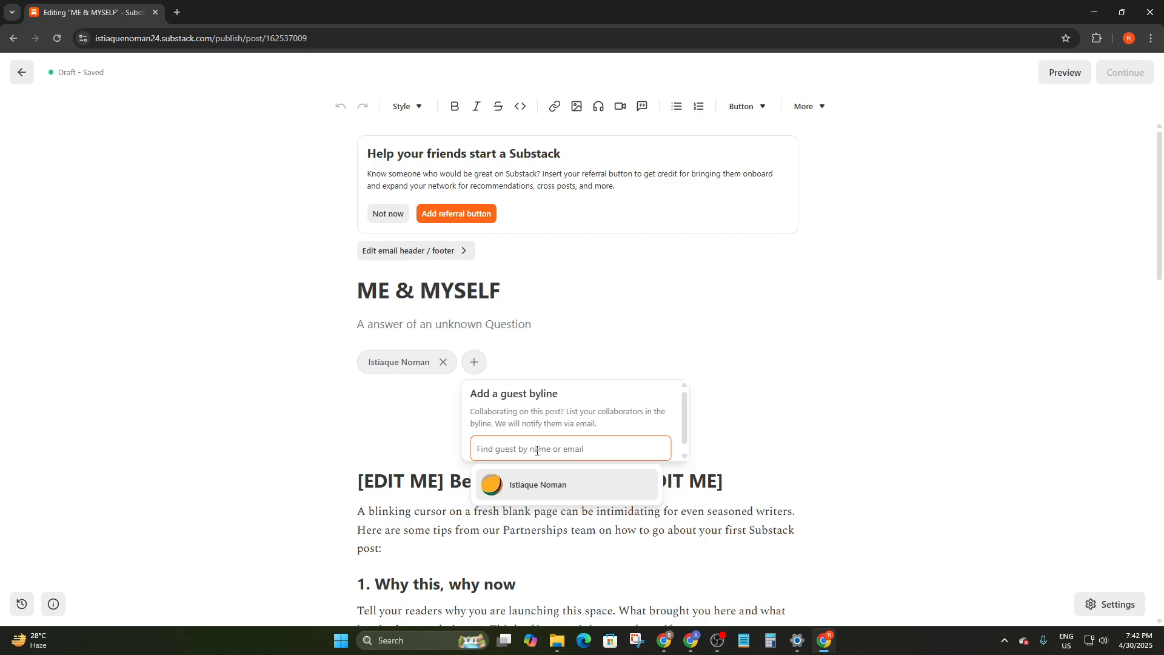
pyautogui.click(547, 363)
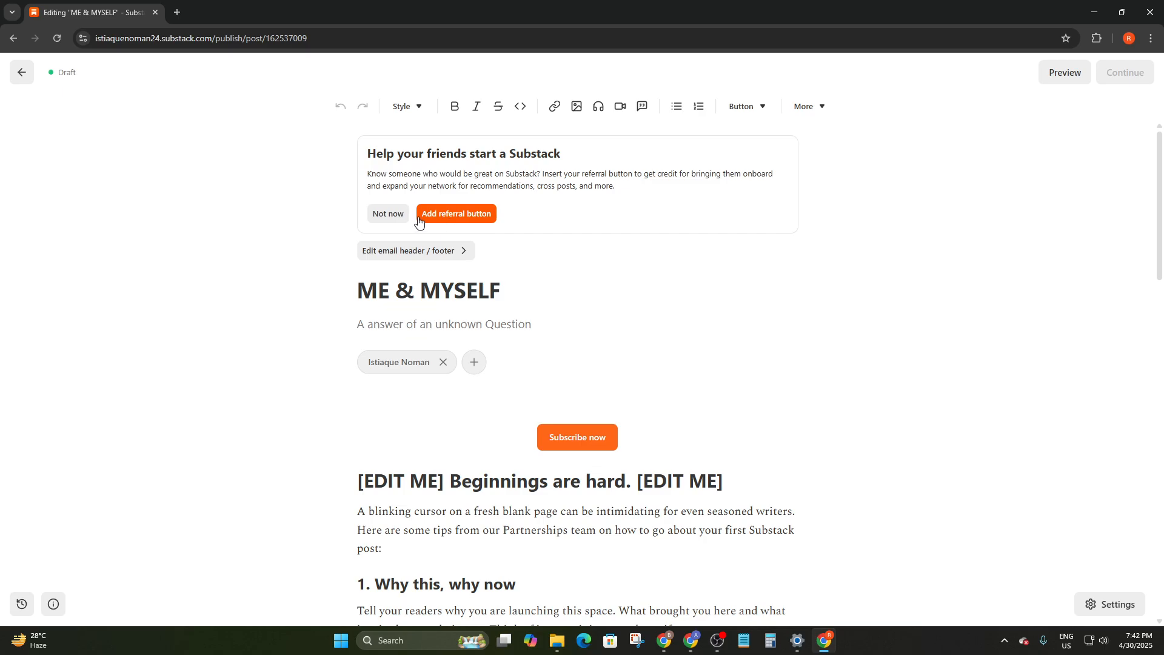
pyautogui.click(391, 216)
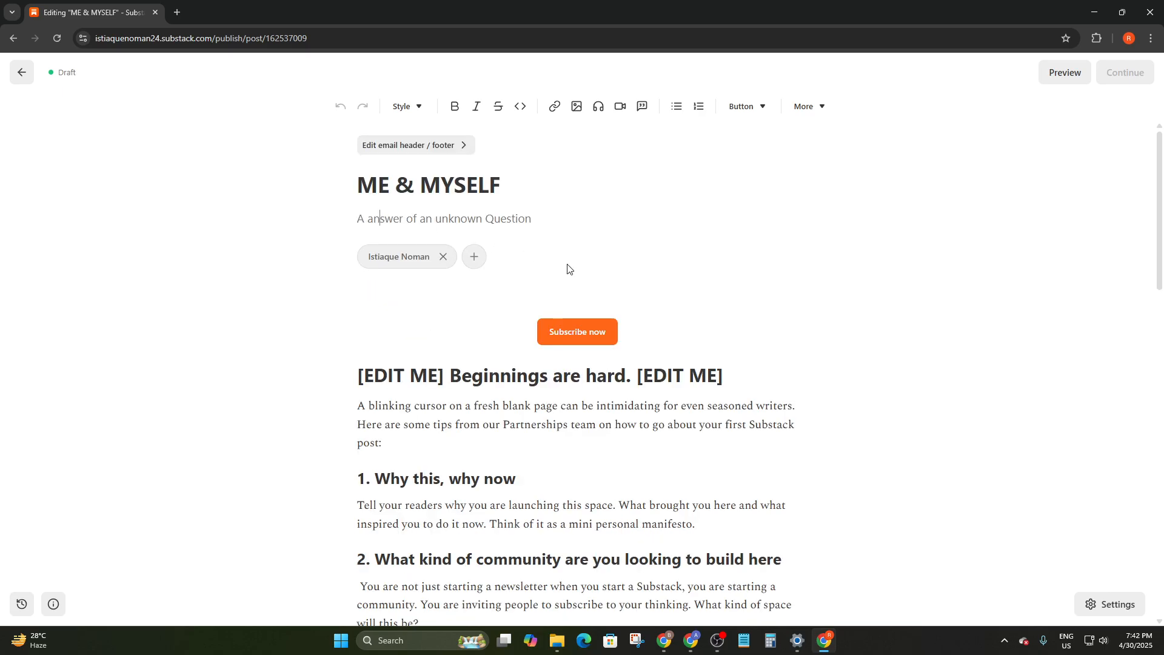
# Open the Subscribe now button's link in a new tab to view its pledge page
pyautogui.click(573, 332)
pyautogui.click(139, 10)
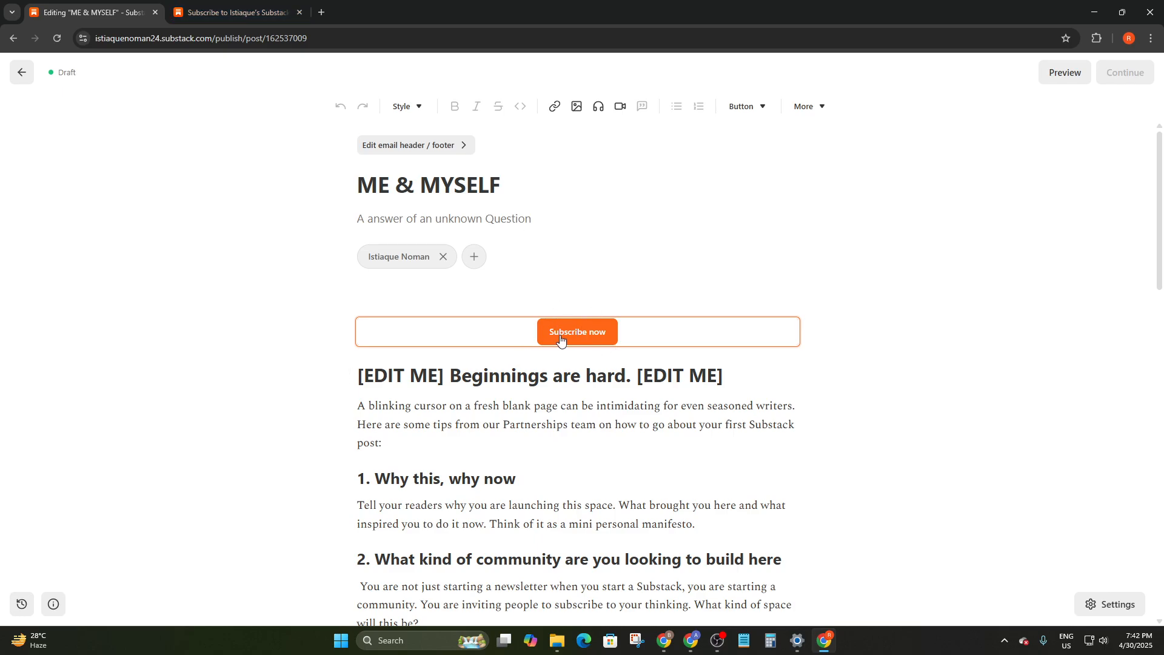
pyautogui.click(561, 340)
pyautogui.click(106, 7)
# Try the Monthly $8/month and Founding $150/year pledge options, then return to the draft
pyautogui.click(590, 337)
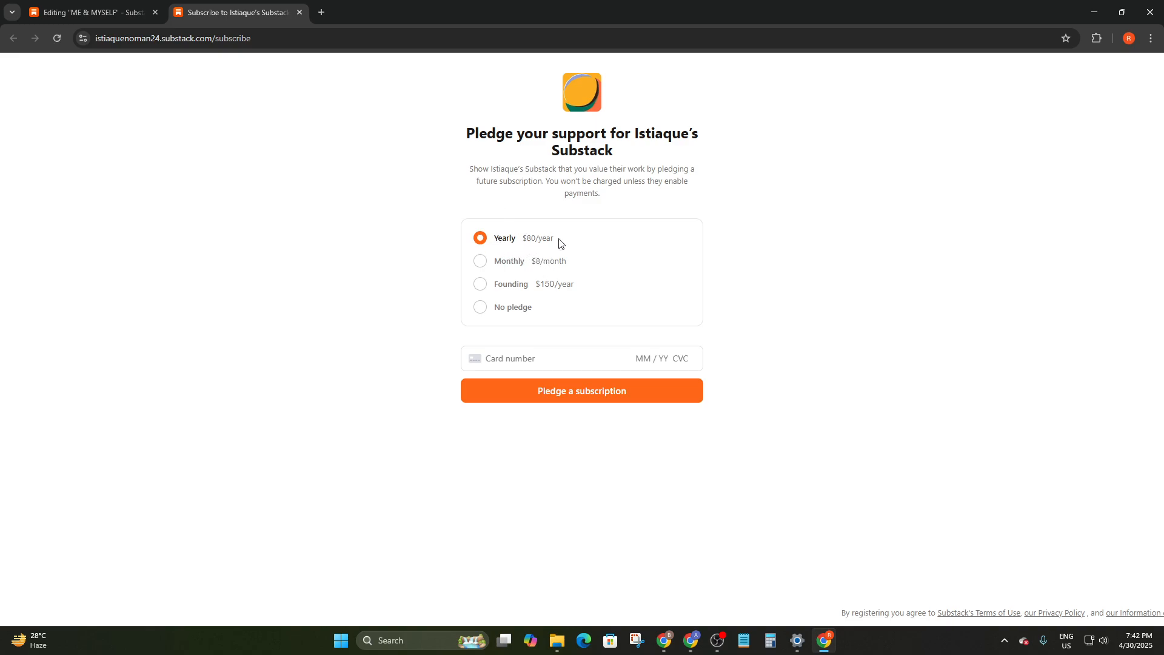
pyautogui.click(489, 265)
pyautogui.click(492, 291)
pyautogui.click(558, 298)
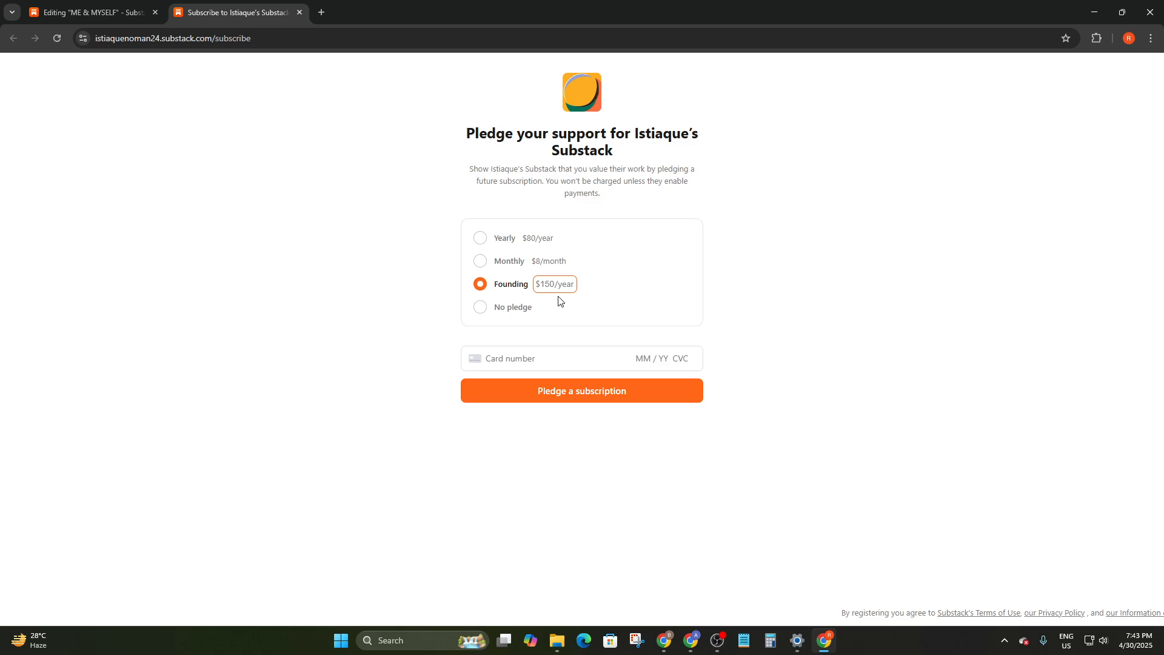
pyautogui.click(142, 11)
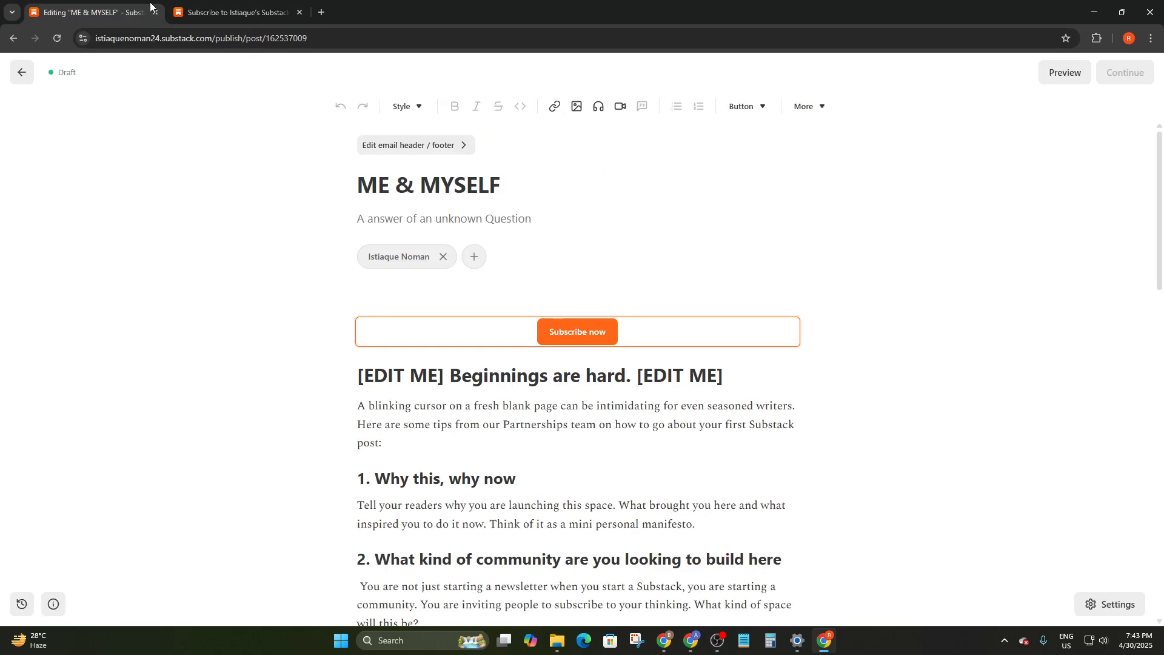
pyautogui.click(254, 11)
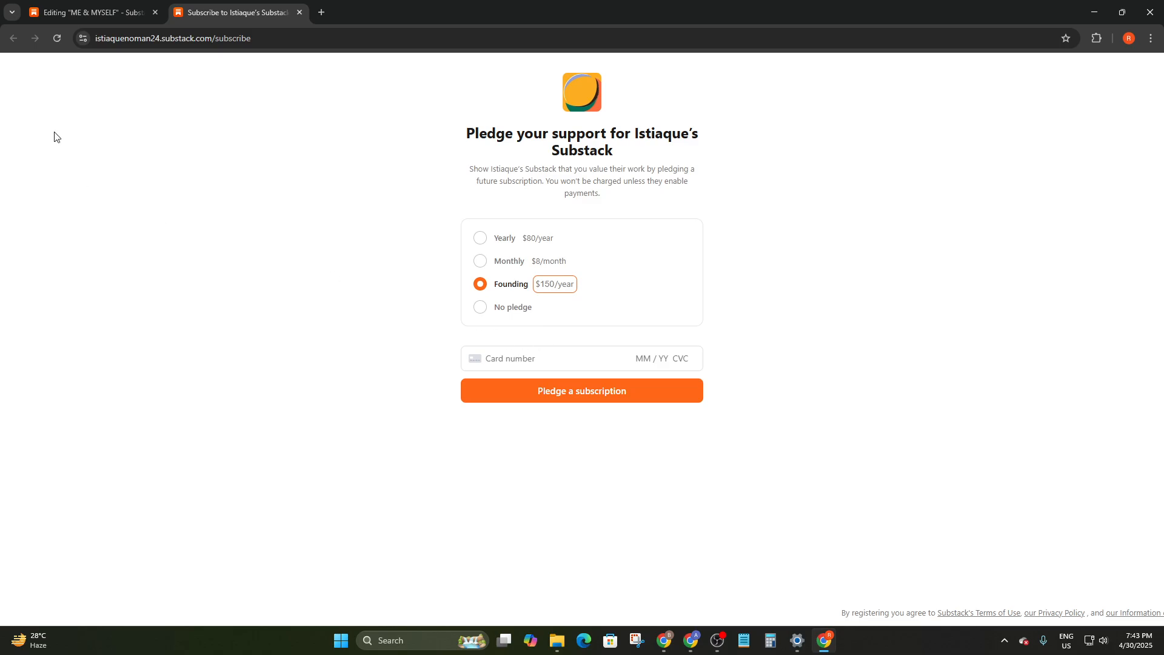
pyautogui.click(91, 11)
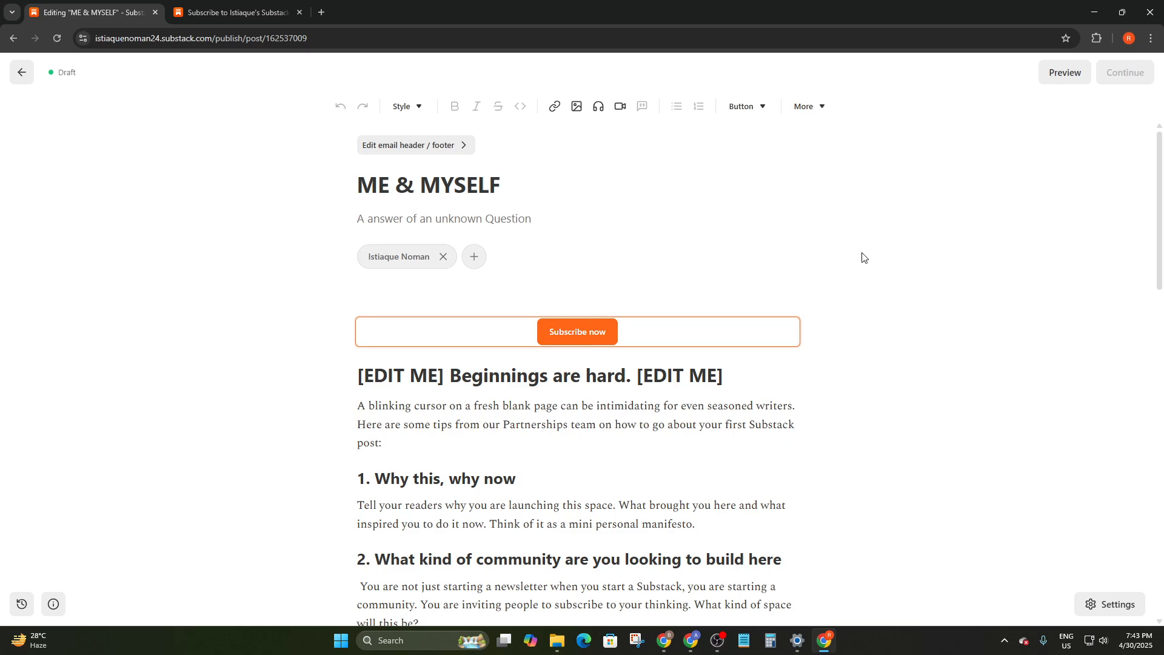
# Insert a subscribe-with-caption block and a message-the-author button into the post
pyautogui.click(749, 113)
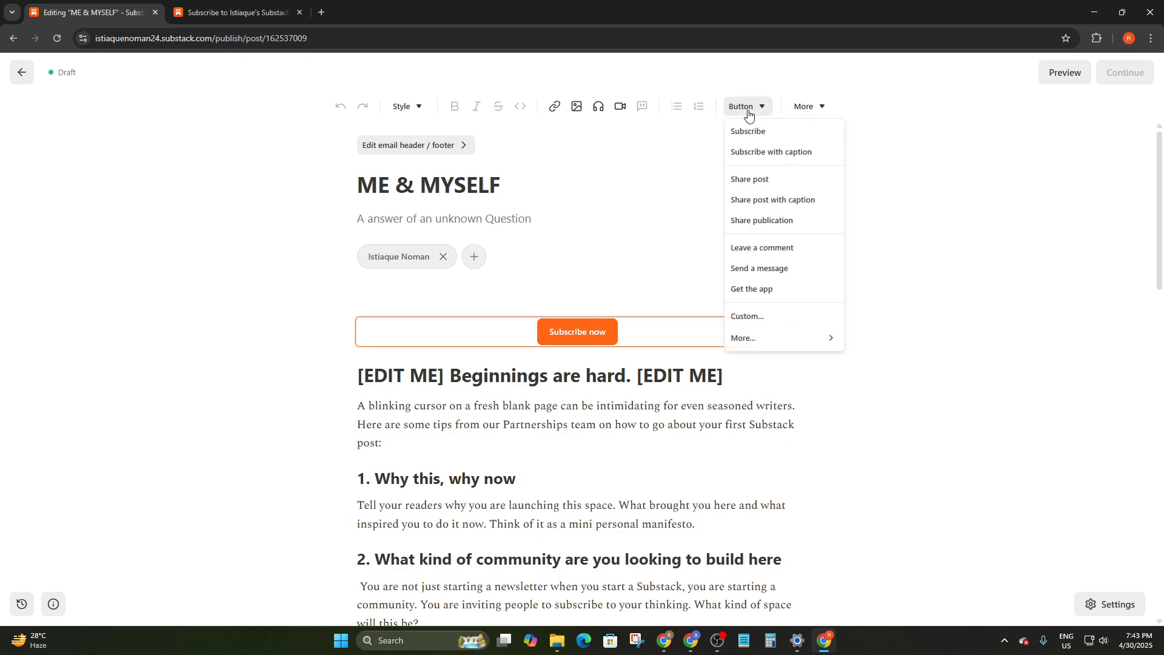
pyautogui.click(763, 155)
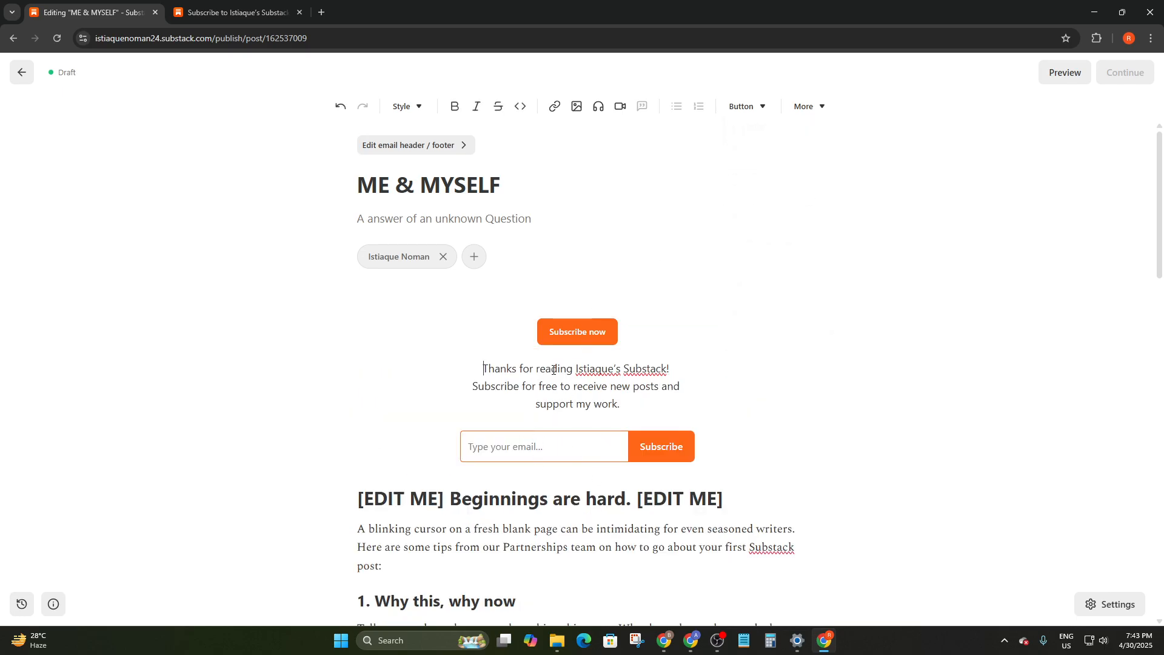
pyautogui.click(738, 115)
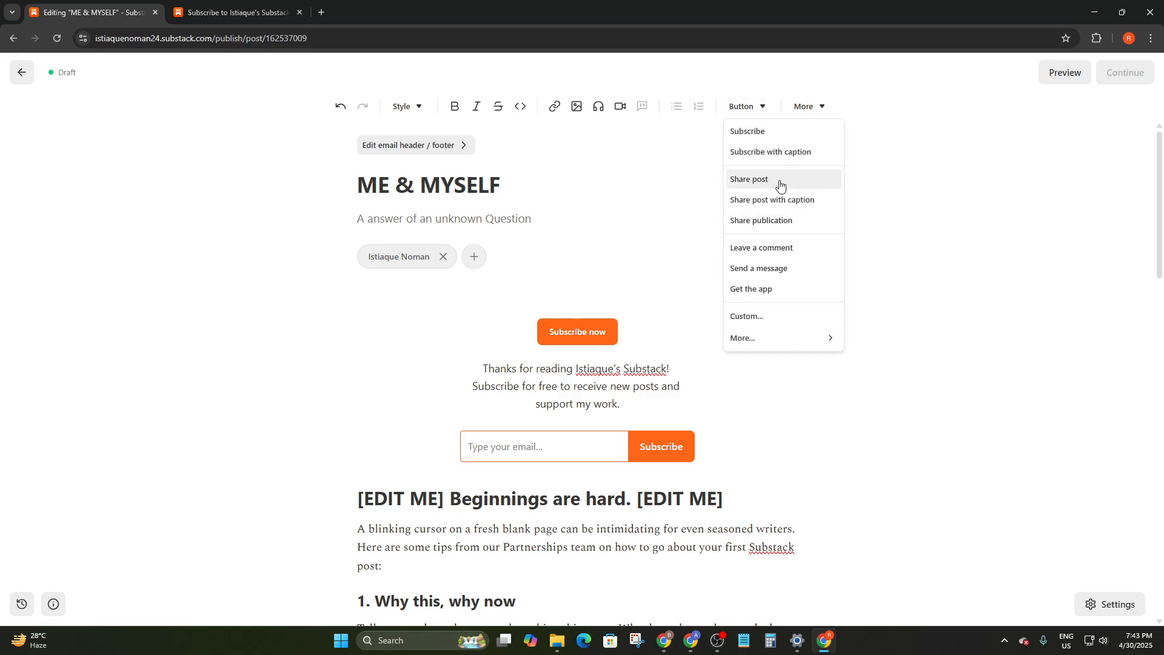
pyautogui.click(760, 269)
pyautogui.scroll(-2, 678, 376)
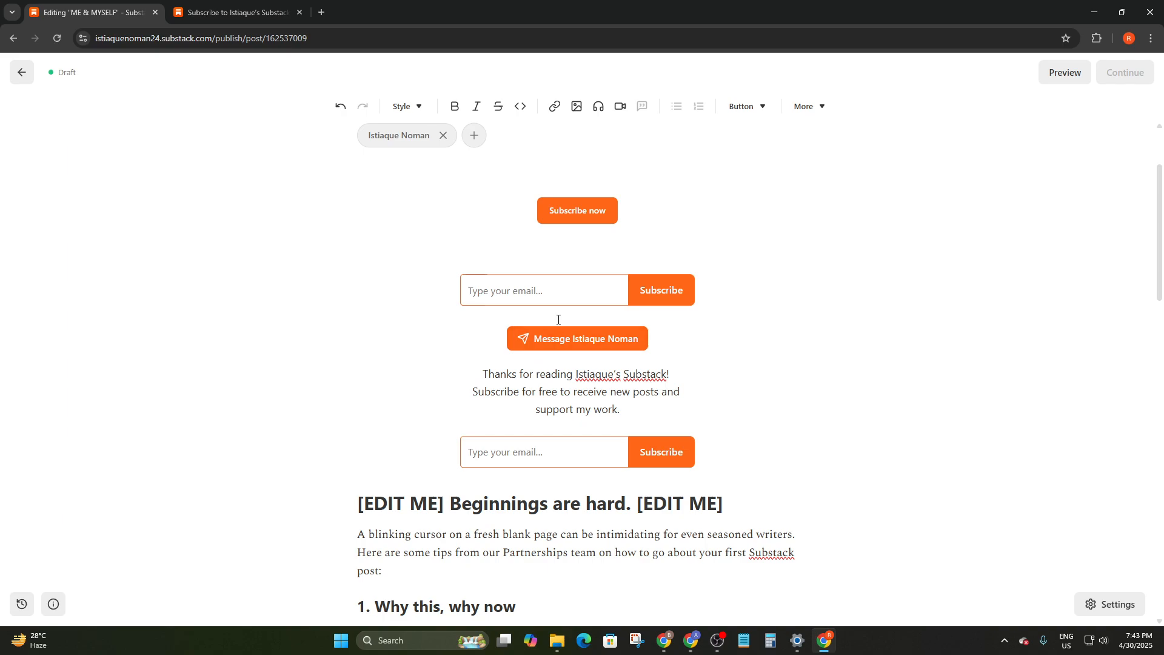
pyautogui.click(670, 345)
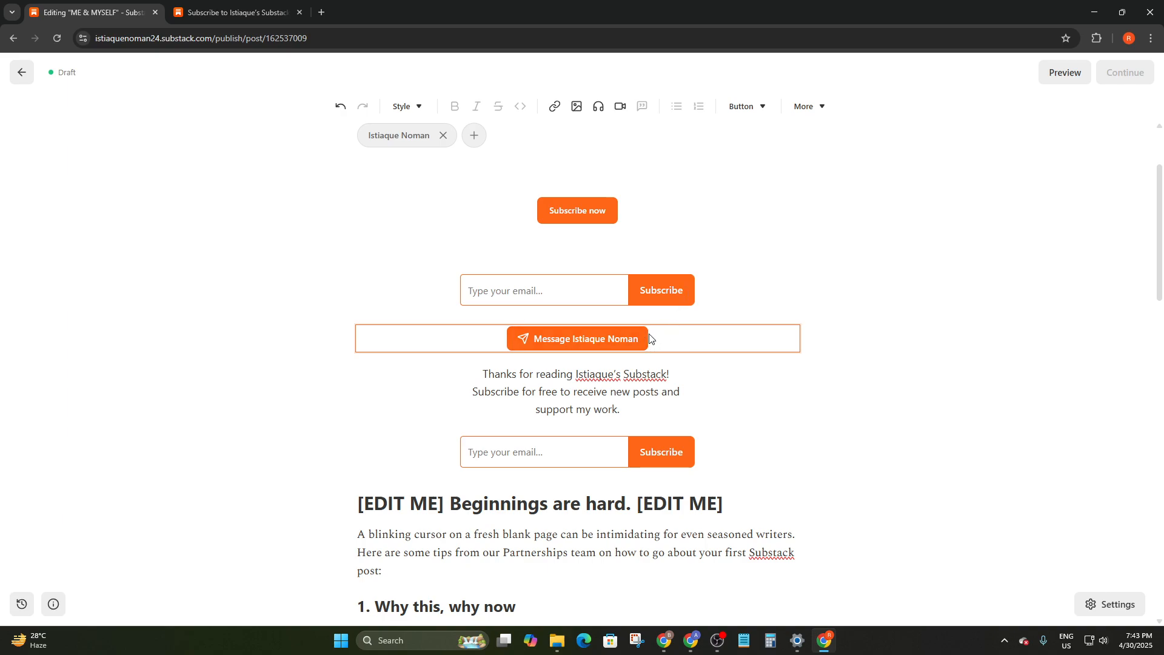
# Delete the message button block and the 'Thanks for reading' subscribe block
pyautogui.rightClick(664, 339)
pyautogui.click(676, 327)
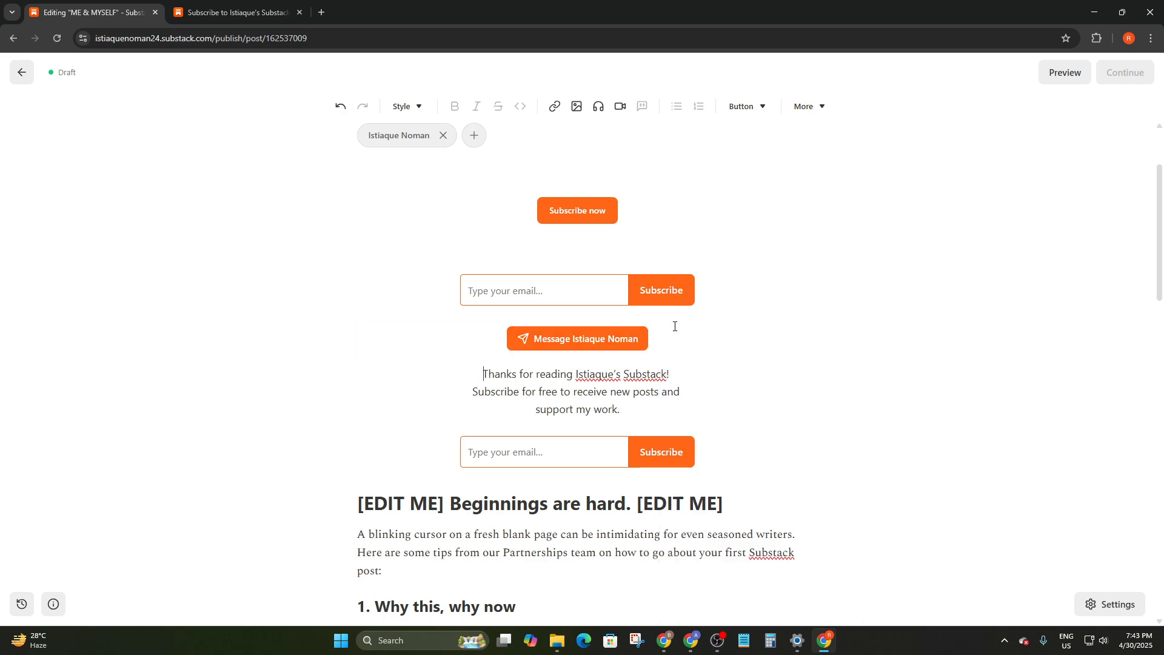
pyautogui.click(608, 345)
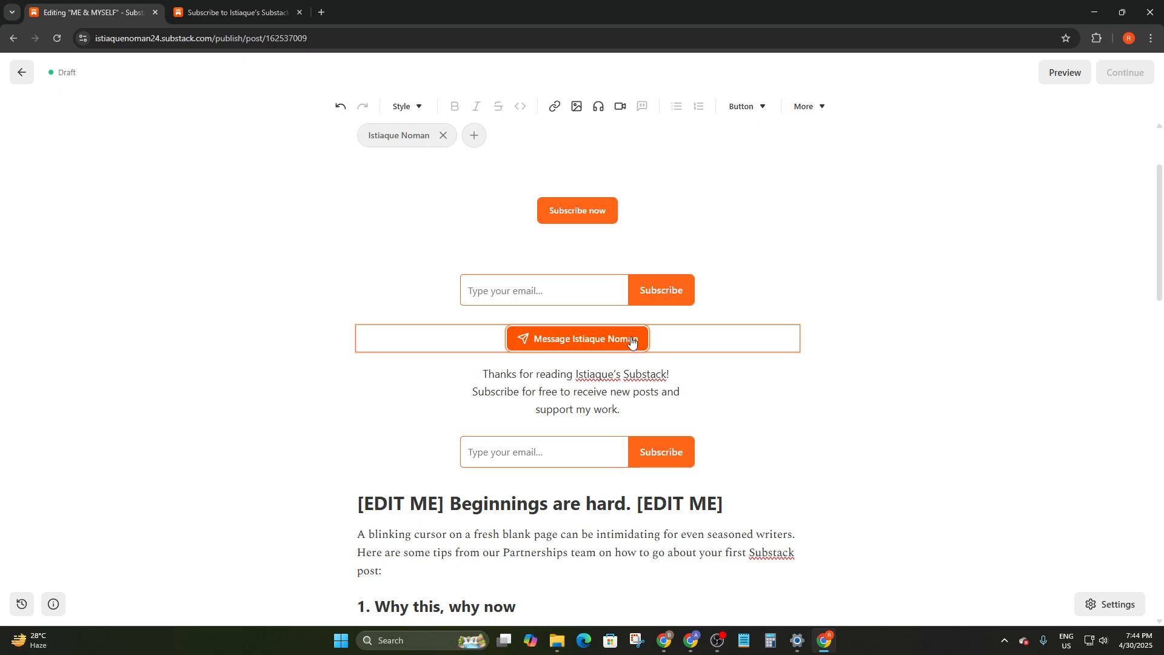
pyautogui.press('Delete')
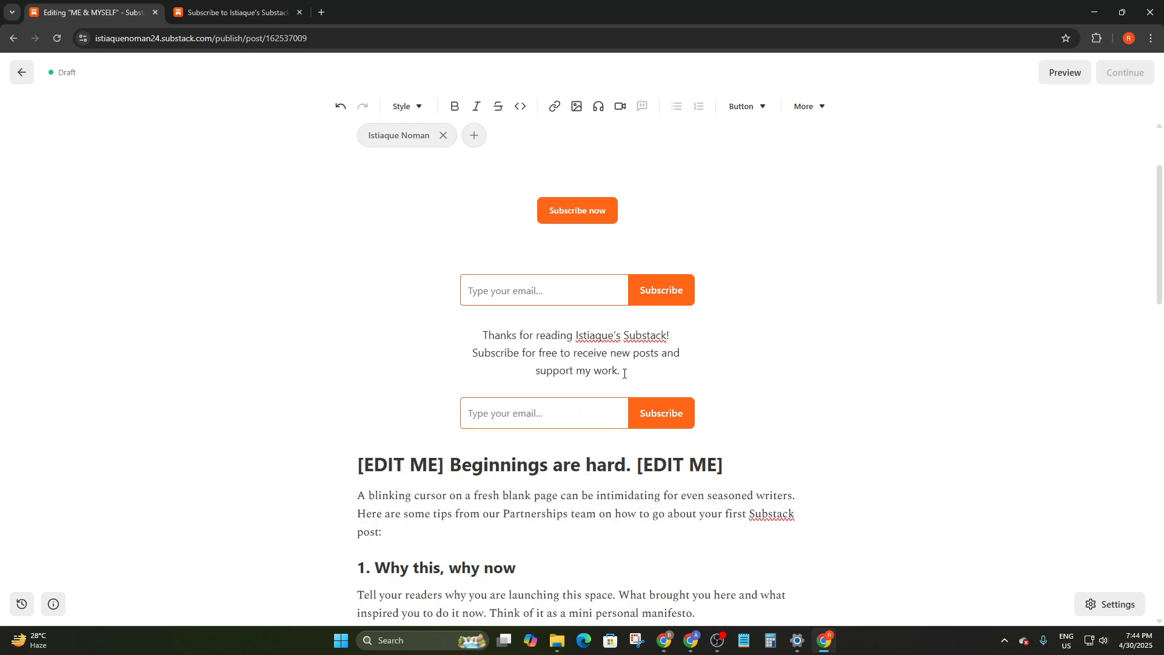
pyautogui.doubleClick(709, 353)
pyautogui.click(713, 371)
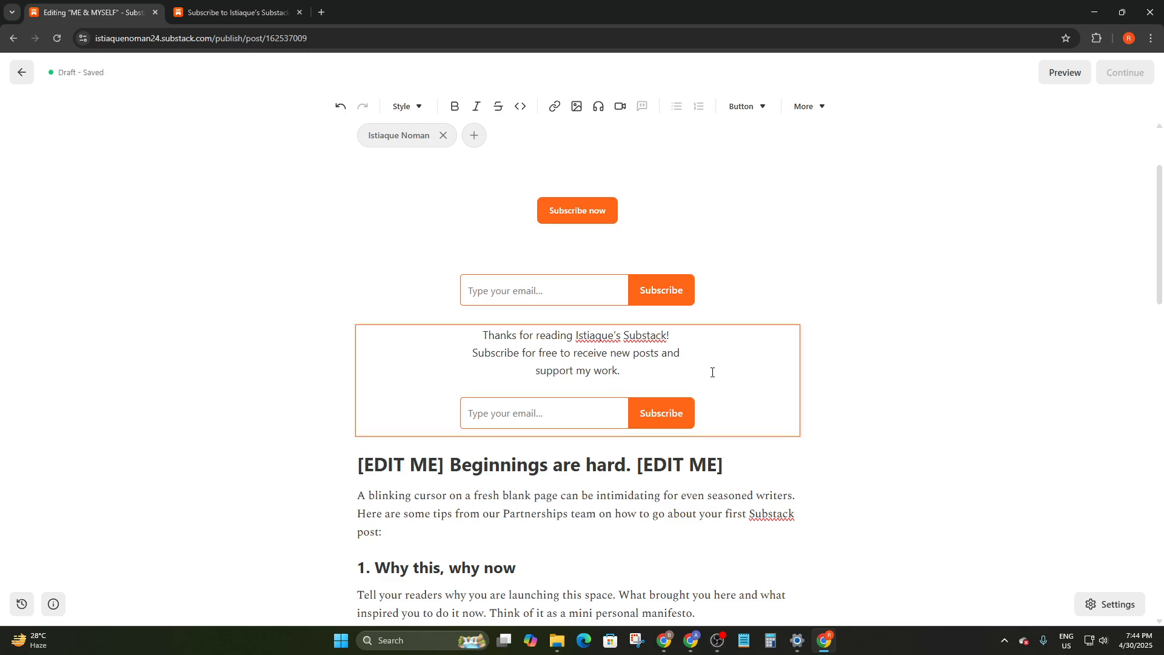
pyautogui.press('Delete')
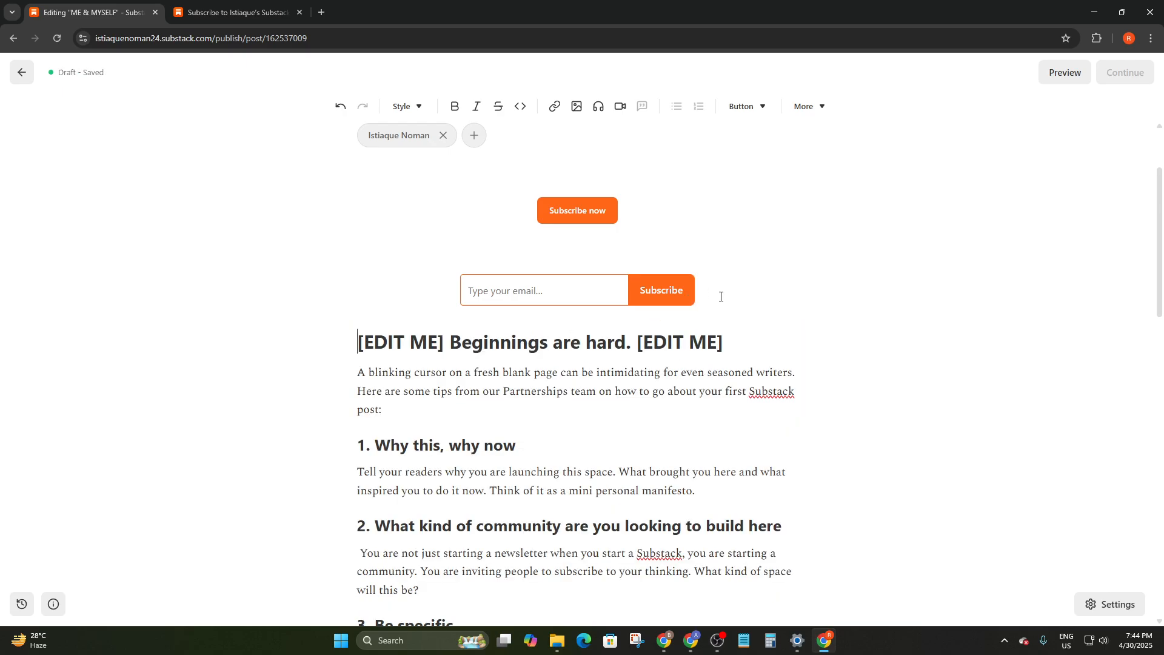
pyautogui.scroll(-3, 720, 296)
pyautogui.scroll(5, 400, 351)
pyautogui.scroll(-3, 352, 293)
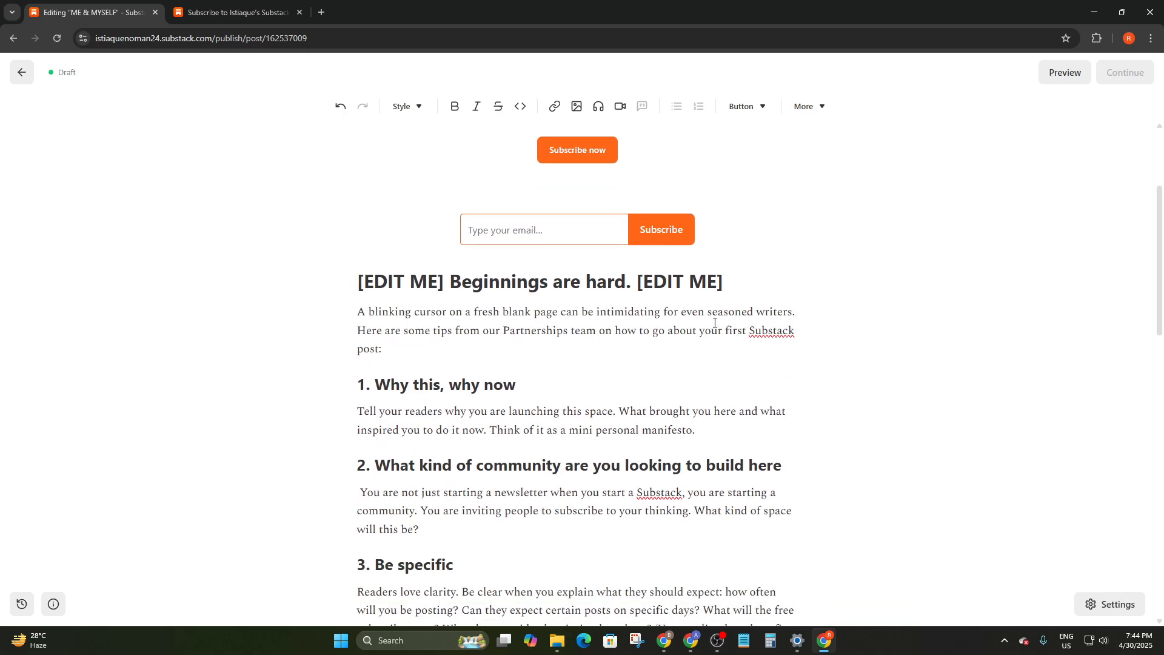
pyautogui.moveTo(728, 287); pyautogui.dragTo(252, 226)
pyautogui.click(292, 219)
pyautogui.click(404, 107)
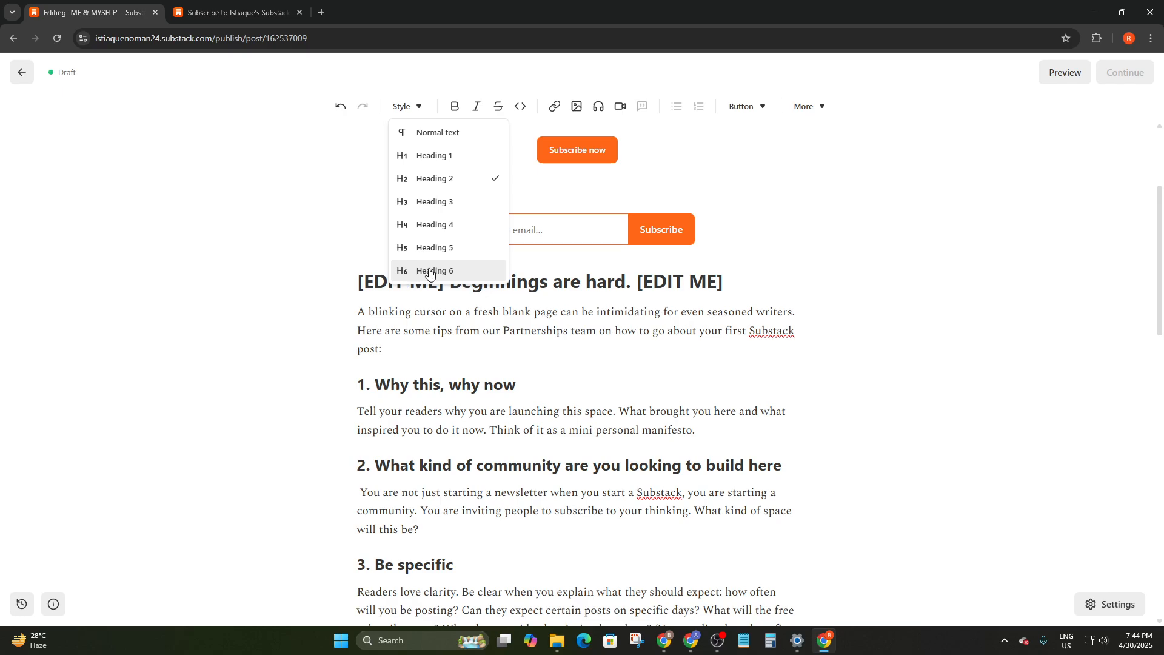
pyautogui.click(452, 165)
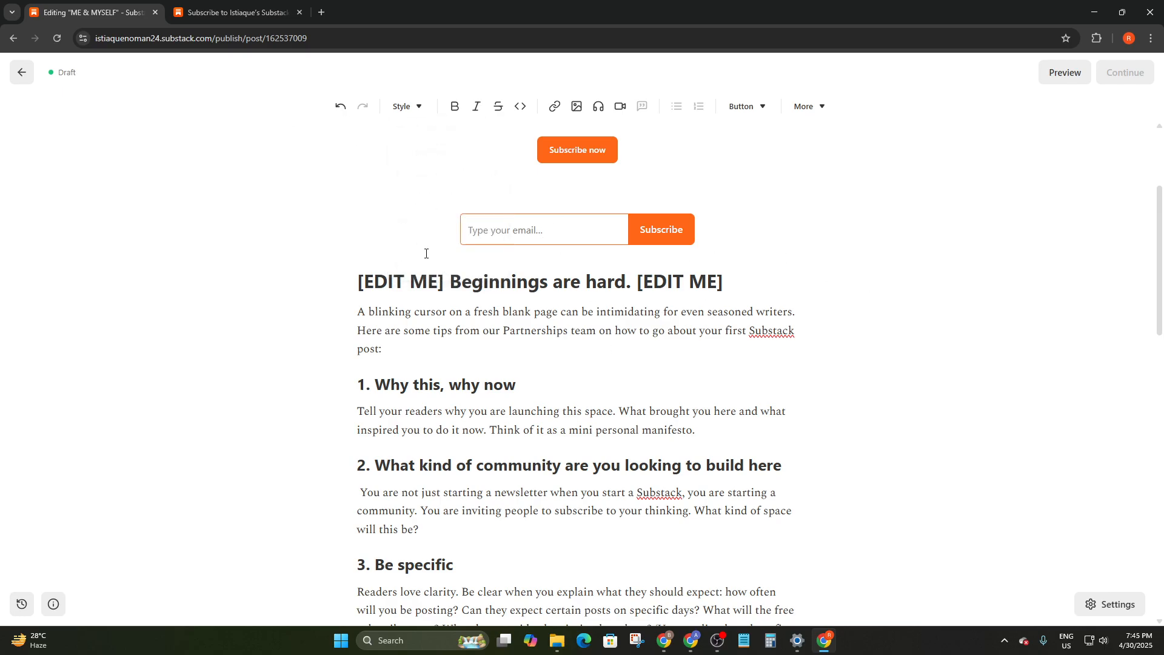
pyautogui.click(407, 107)
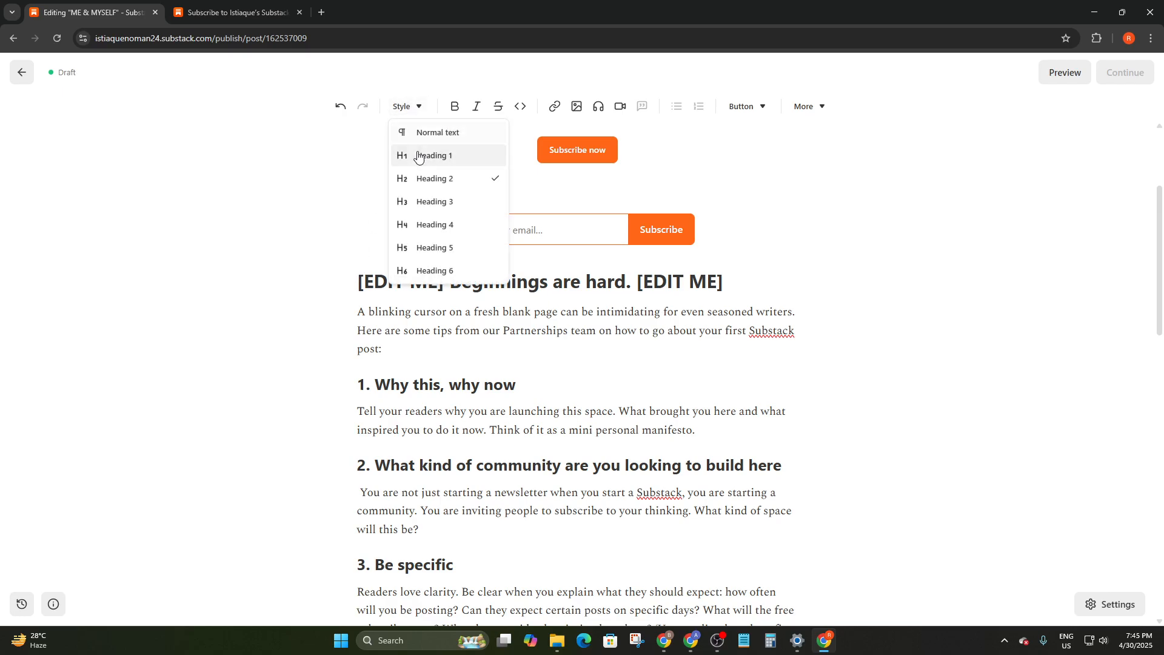
pyautogui.click(598, 208)
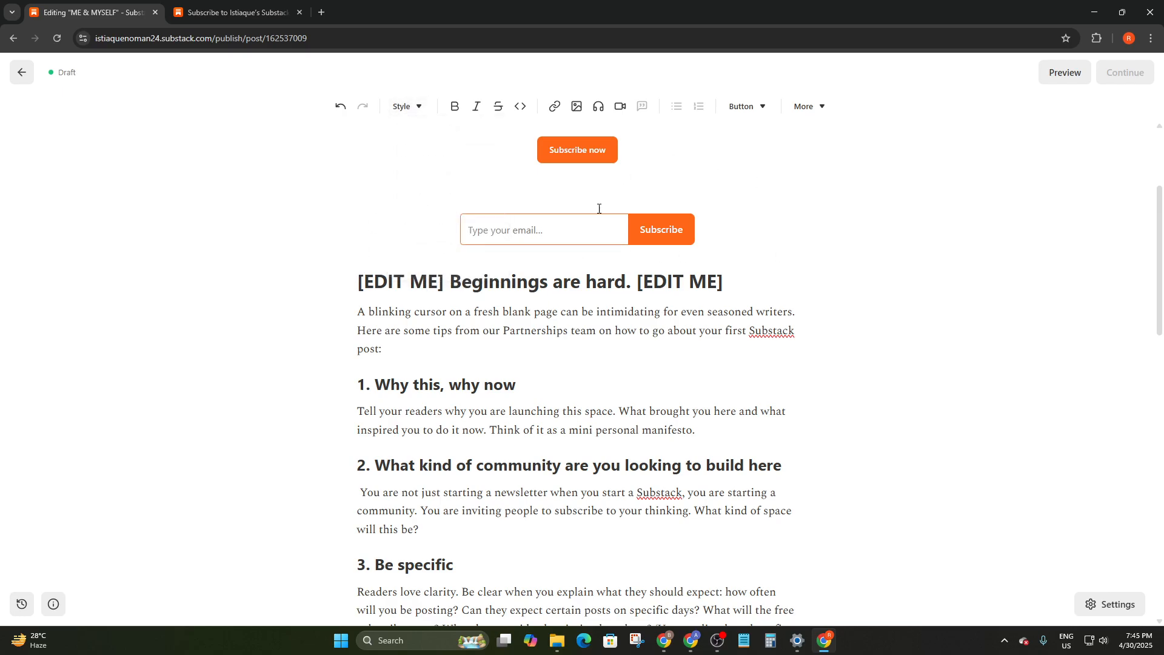
pyautogui.scroll(3, 494, 172)
pyautogui.scroll(-4, 468, 185)
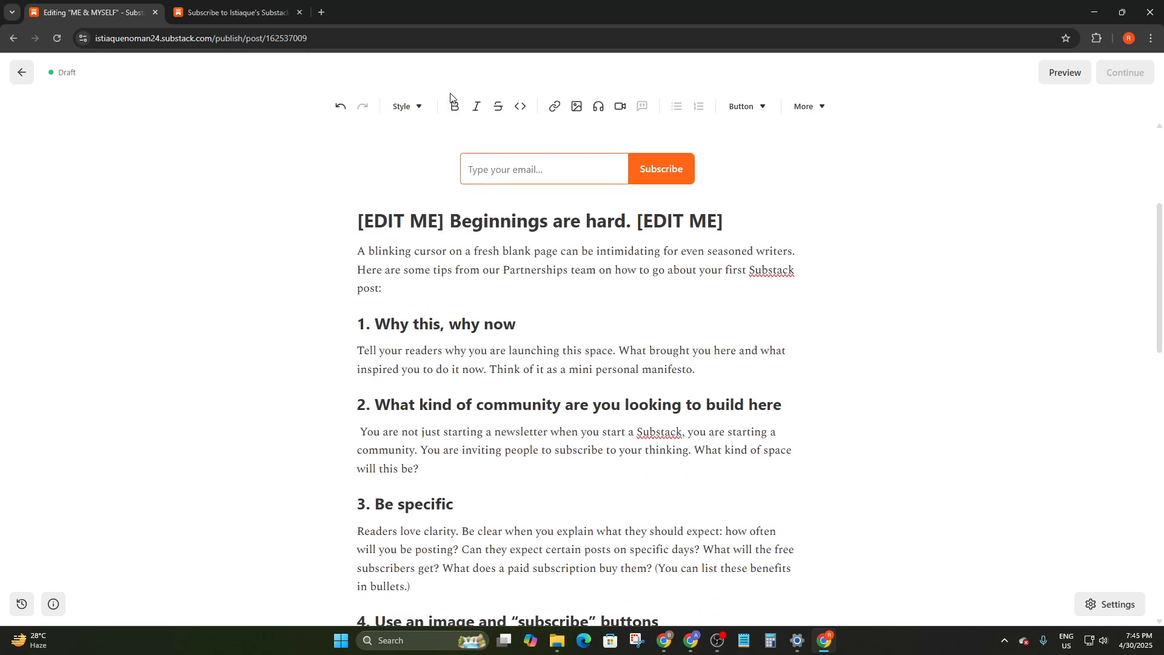
pyautogui.scroll(2, 597, 154)
pyautogui.scroll(1, 597, 154)
pyautogui.click(405, 107)
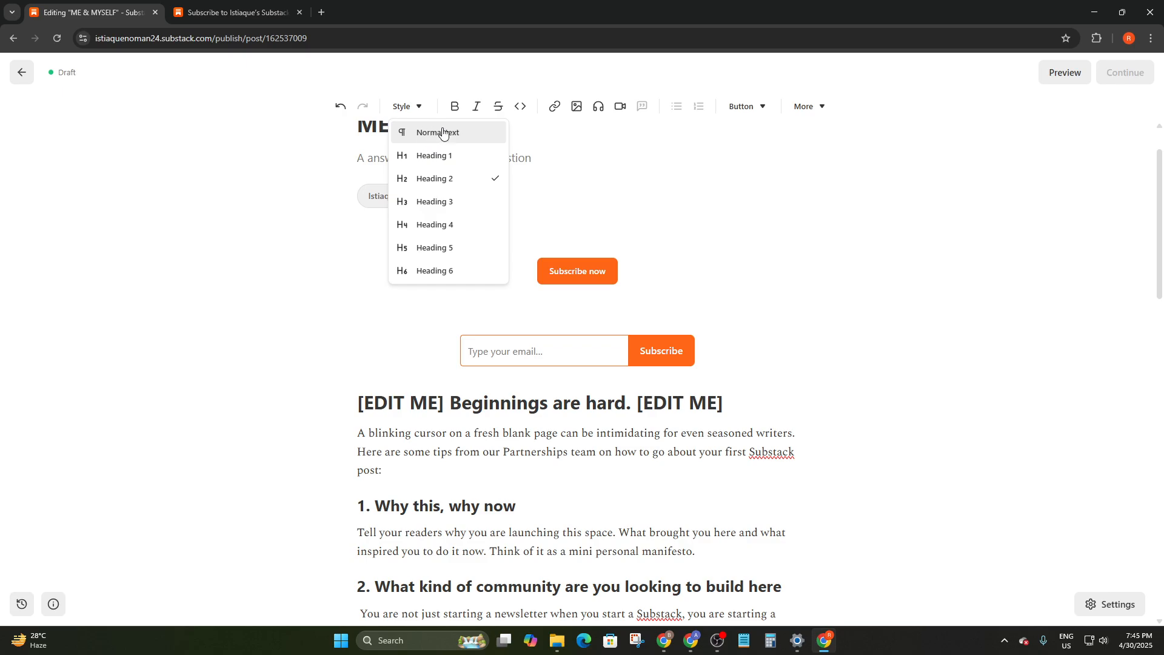
pyautogui.click(703, 180)
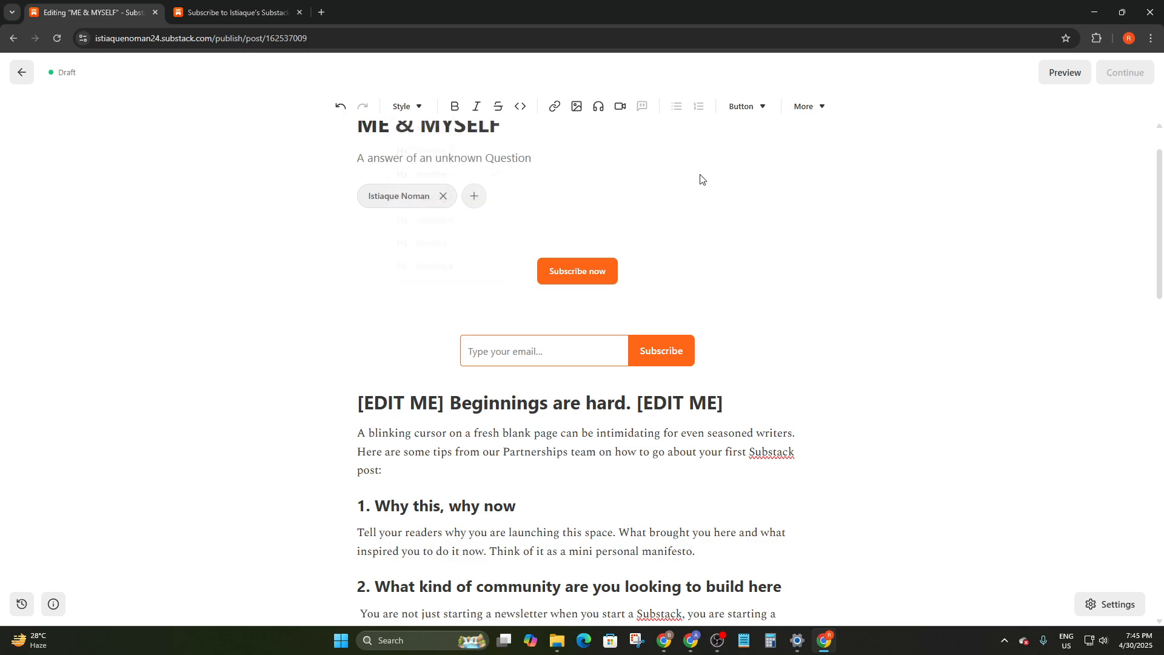
pyautogui.scroll(-2, 707, 325)
pyautogui.scroll(3, 696, 306)
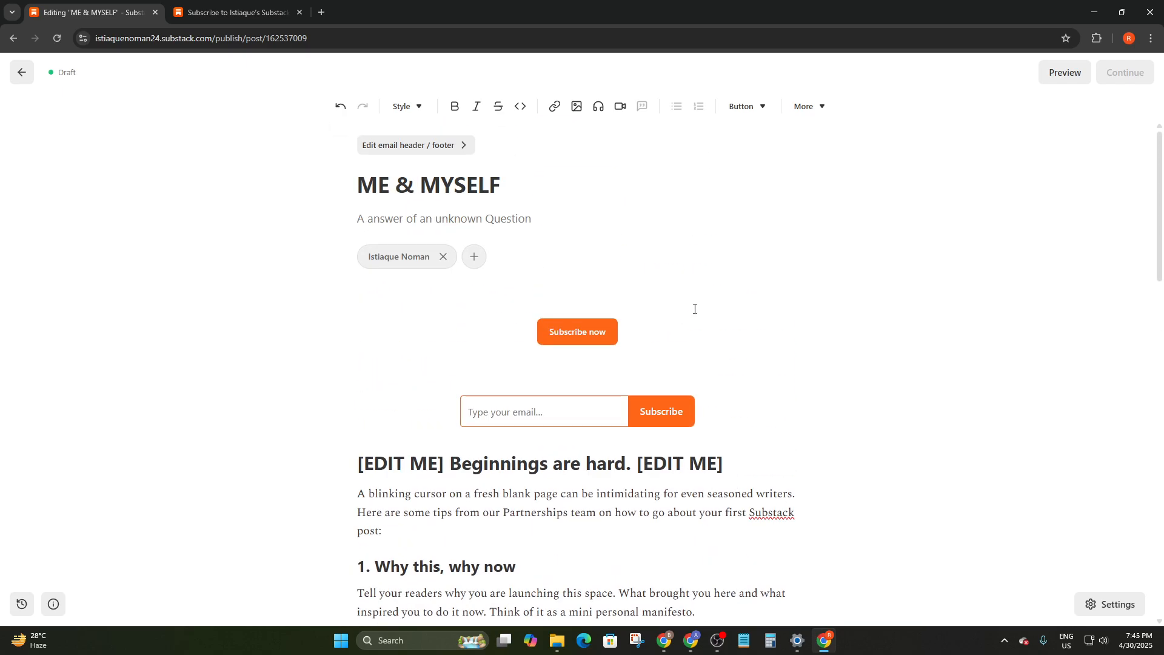
pyautogui.scroll(-3, 667, 288)
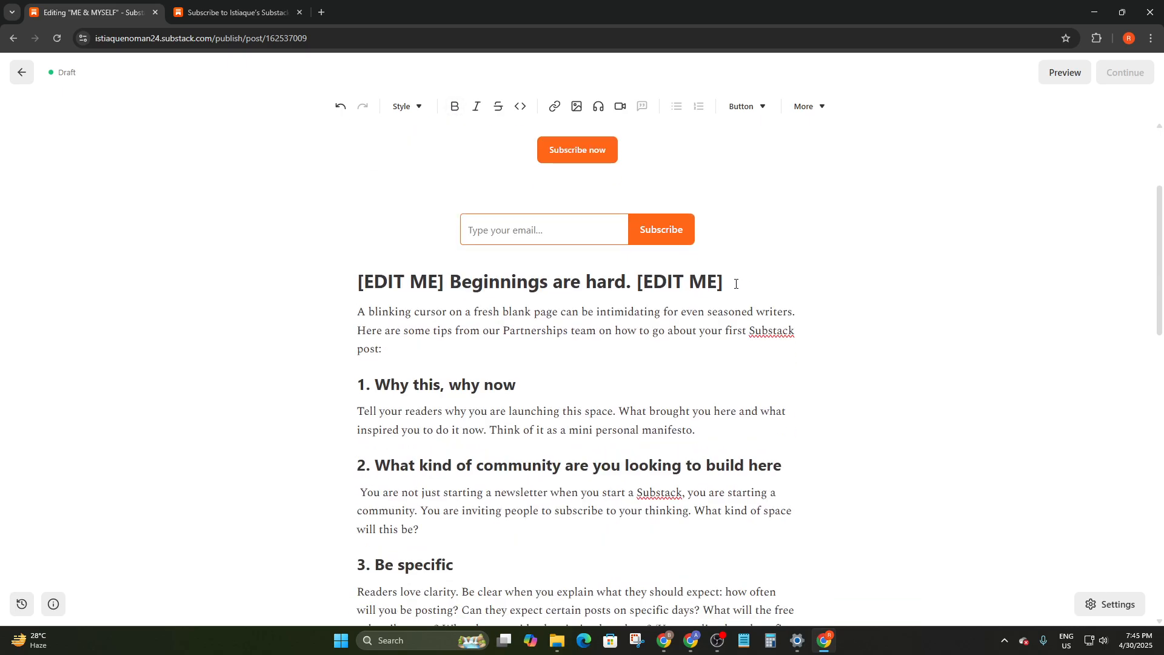
# Make the opening words 'A blinking' bold
pyautogui.moveTo(741, 288); pyautogui.dragTo(217, 286)
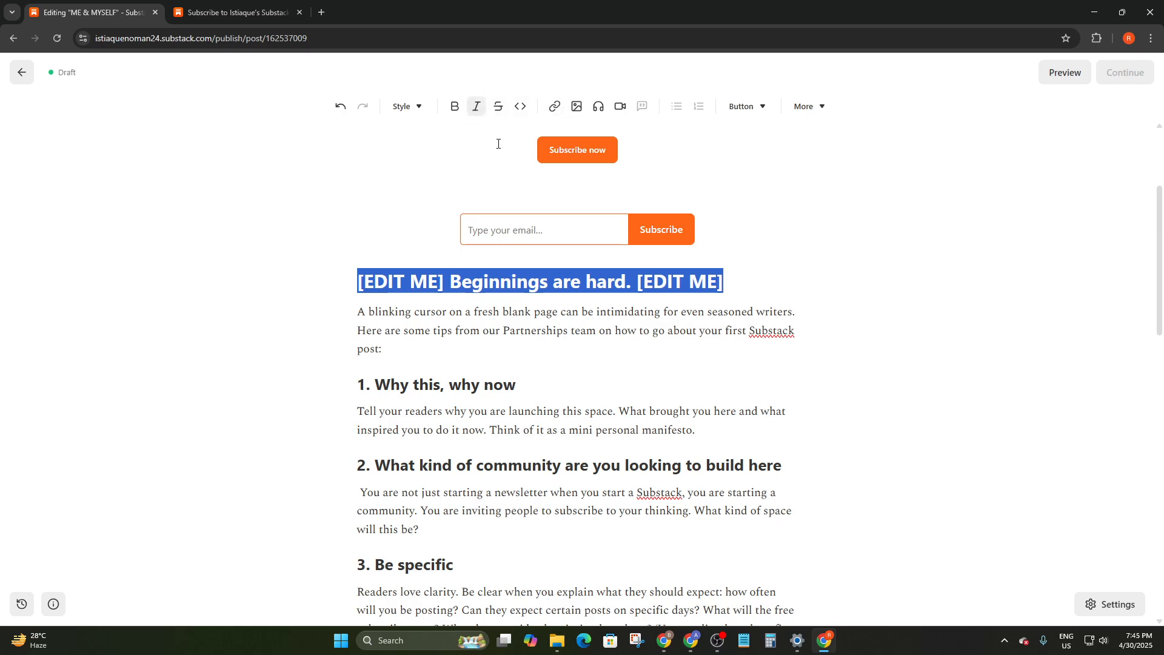
pyautogui.click(741, 285)
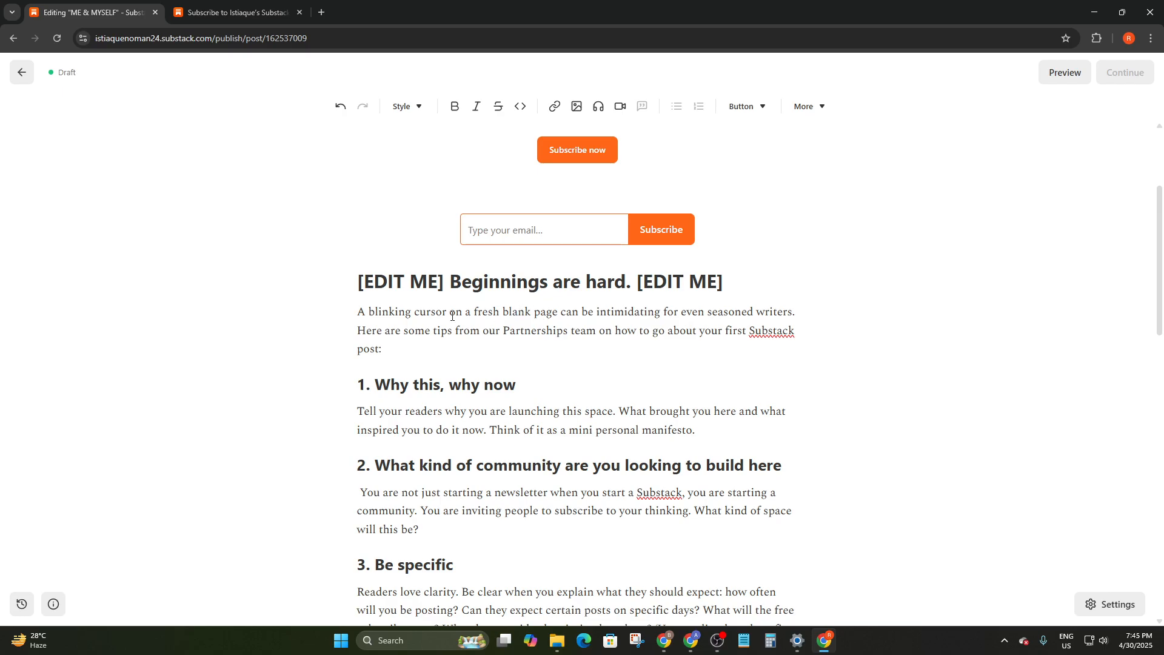
pyautogui.moveTo(413, 313); pyautogui.dragTo(344, 303)
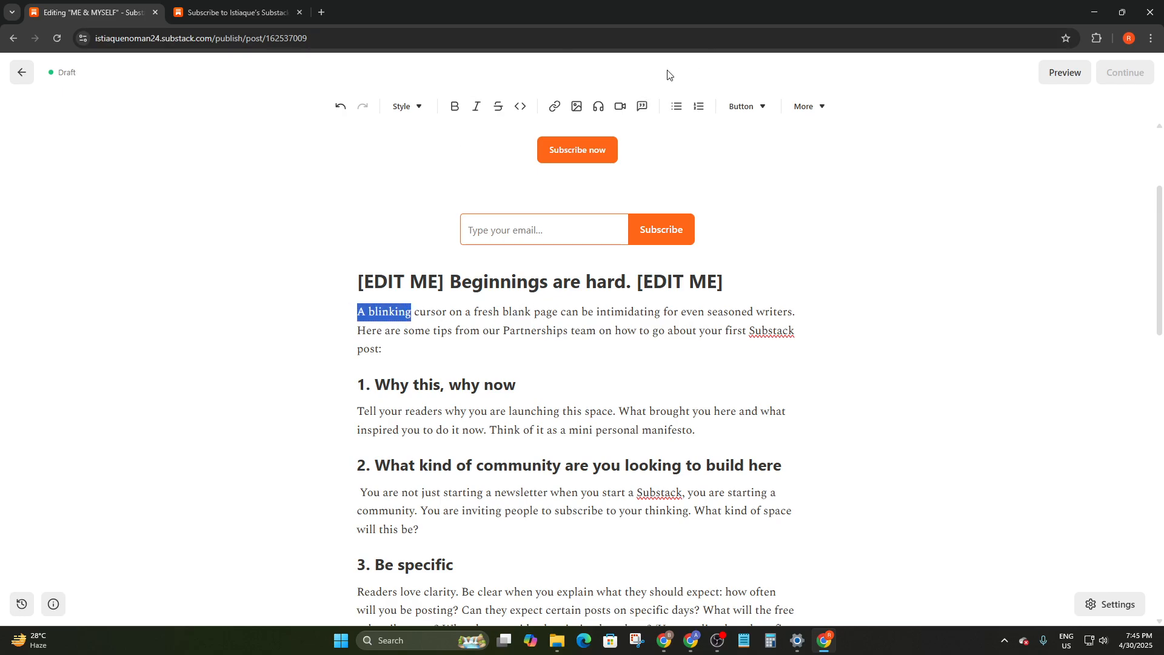
pyautogui.click(456, 106)
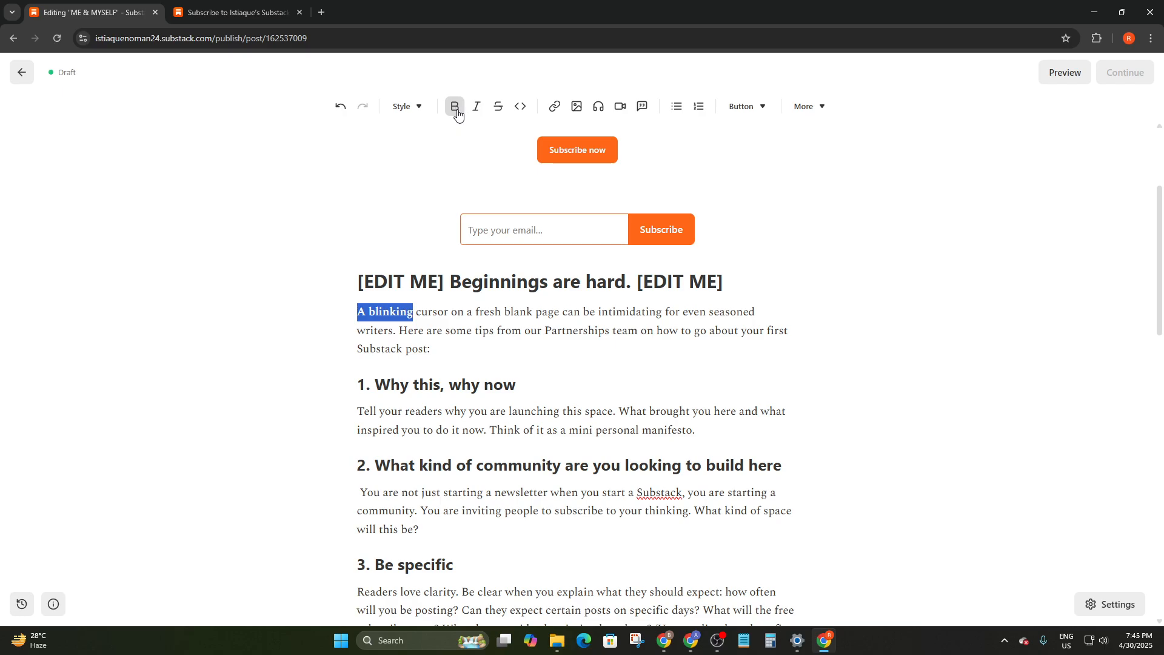
pyautogui.click(329, 300)
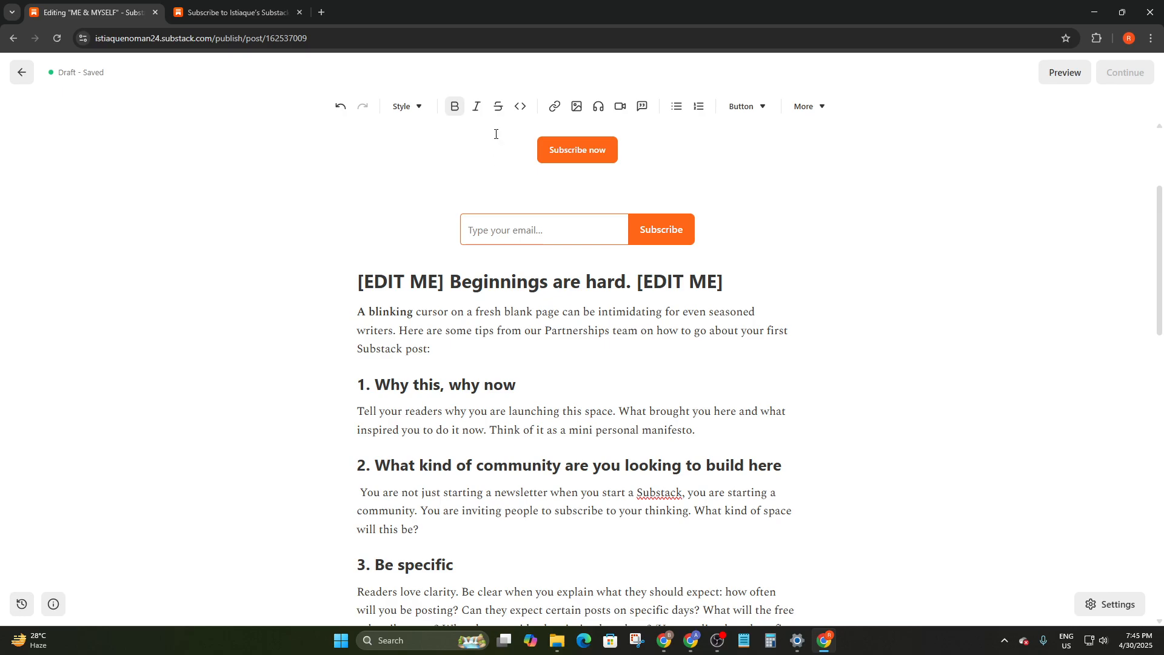
# Italicize and strike through 'A blinking', try inline code and remove it, then start a link
pyautogui.moveTo(411, 320); pyautogui.dragTo(333, 317)
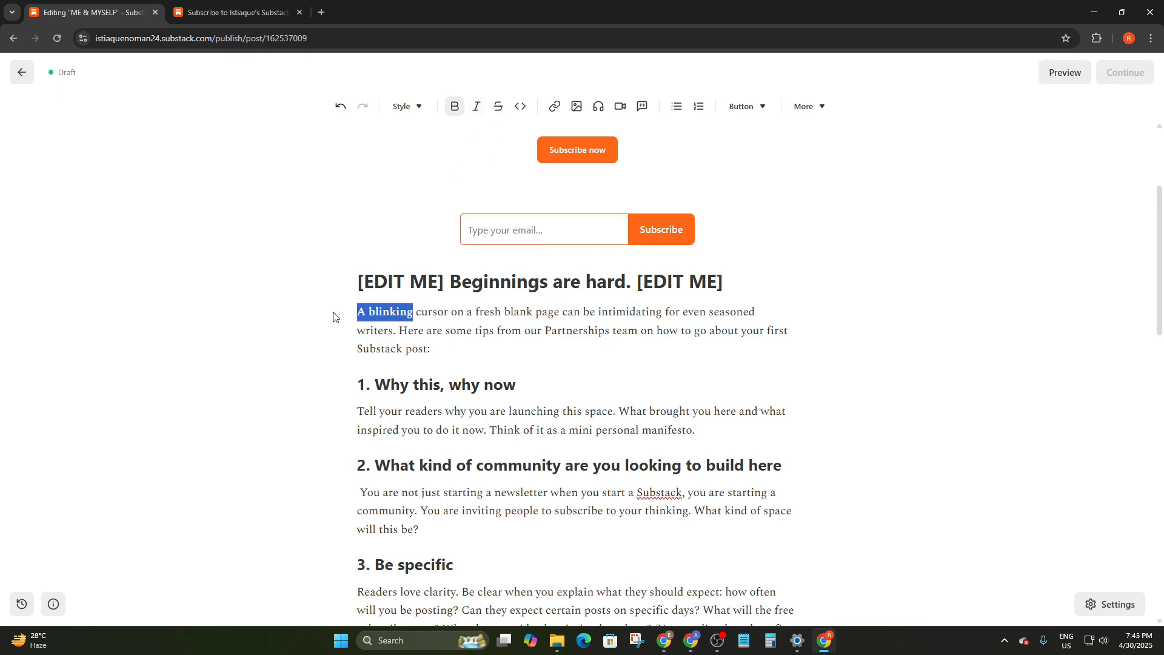
pyautogui.click(476, 106)
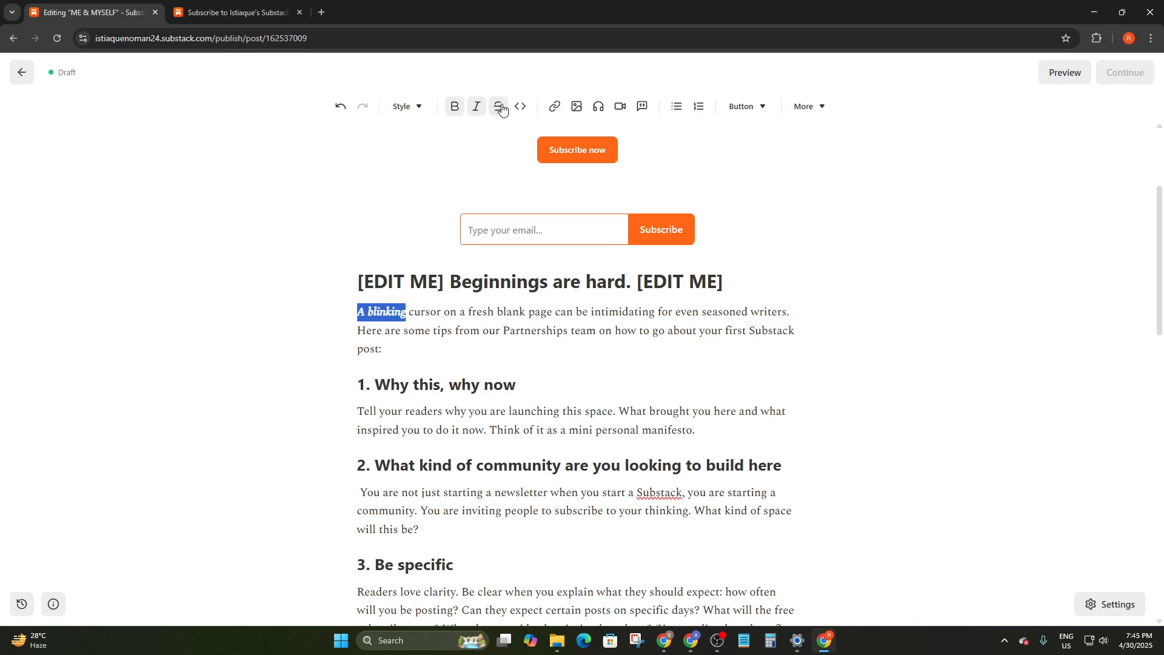
pyautogui.click(496, 107)
pyautogui.click(521, 107)
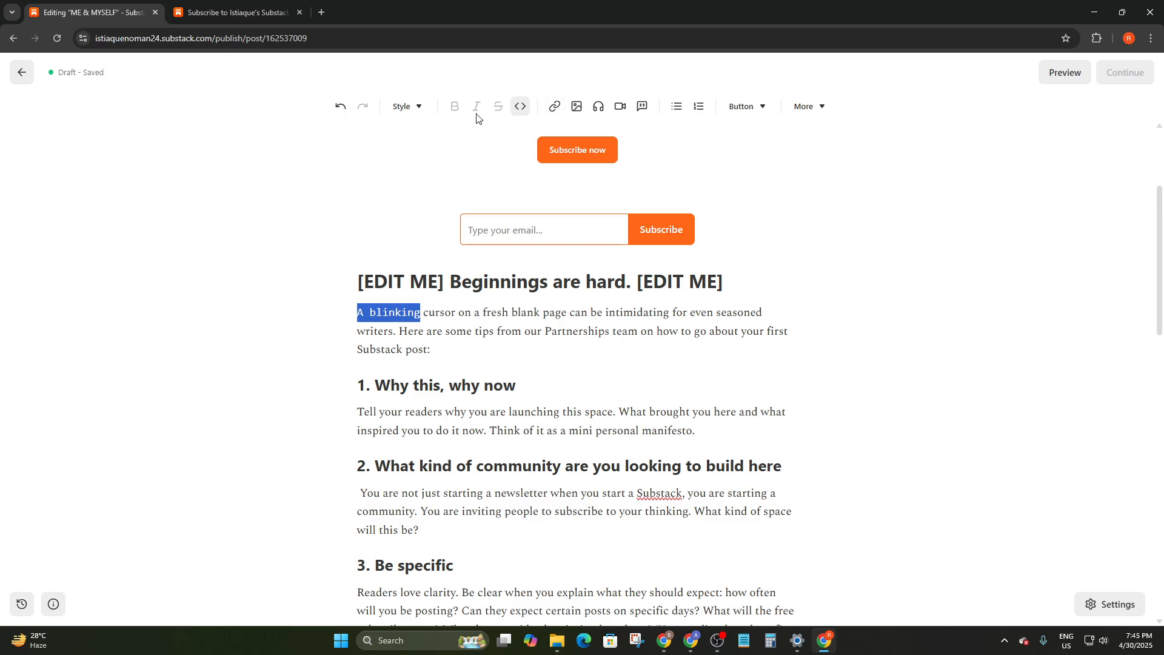
pyautogui.click(521, 108)
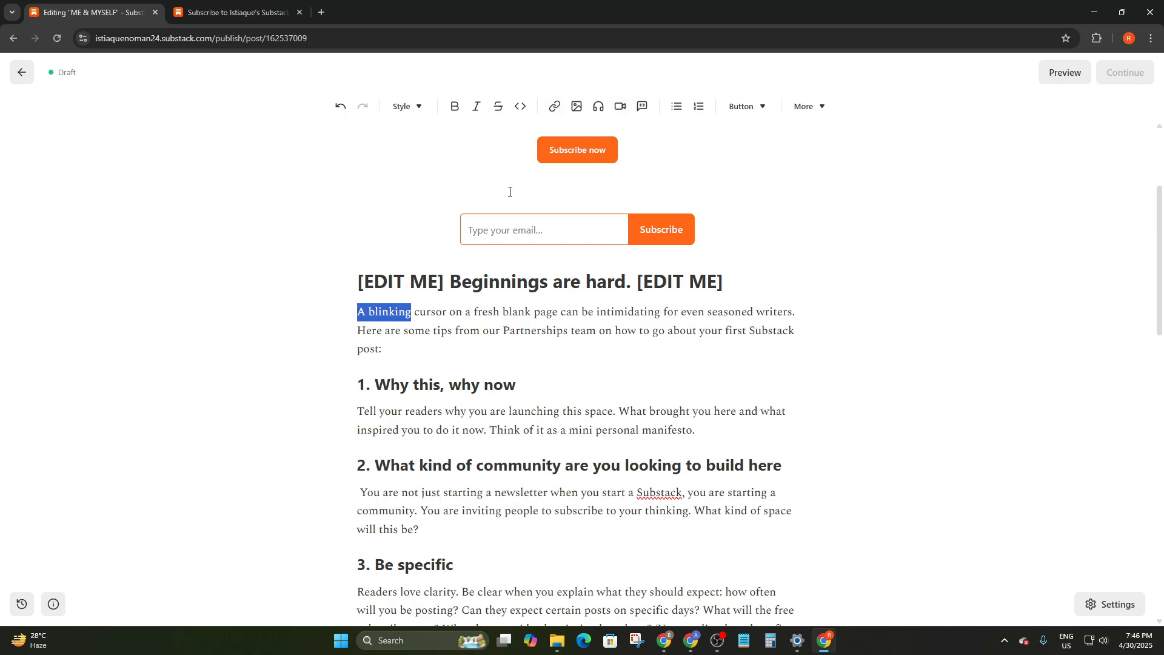
pyautogui.click(554, 108)
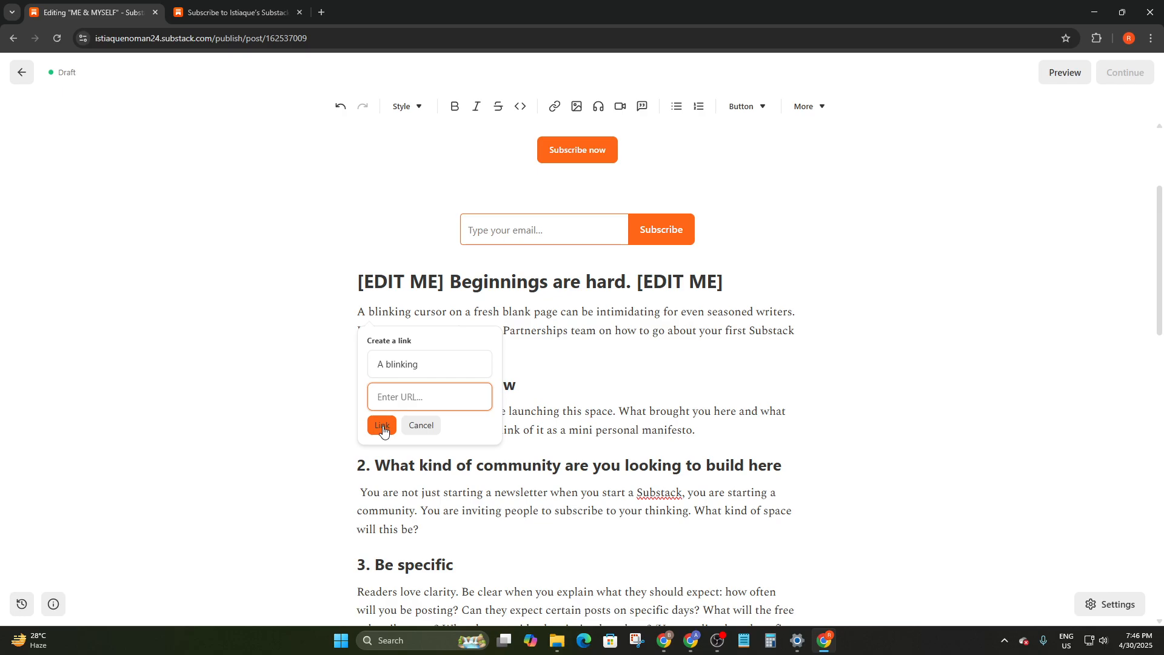
# Cancel the empty link, glance at the audio options, and bring up the Embed video panel
pyautogui.click(726, 142)
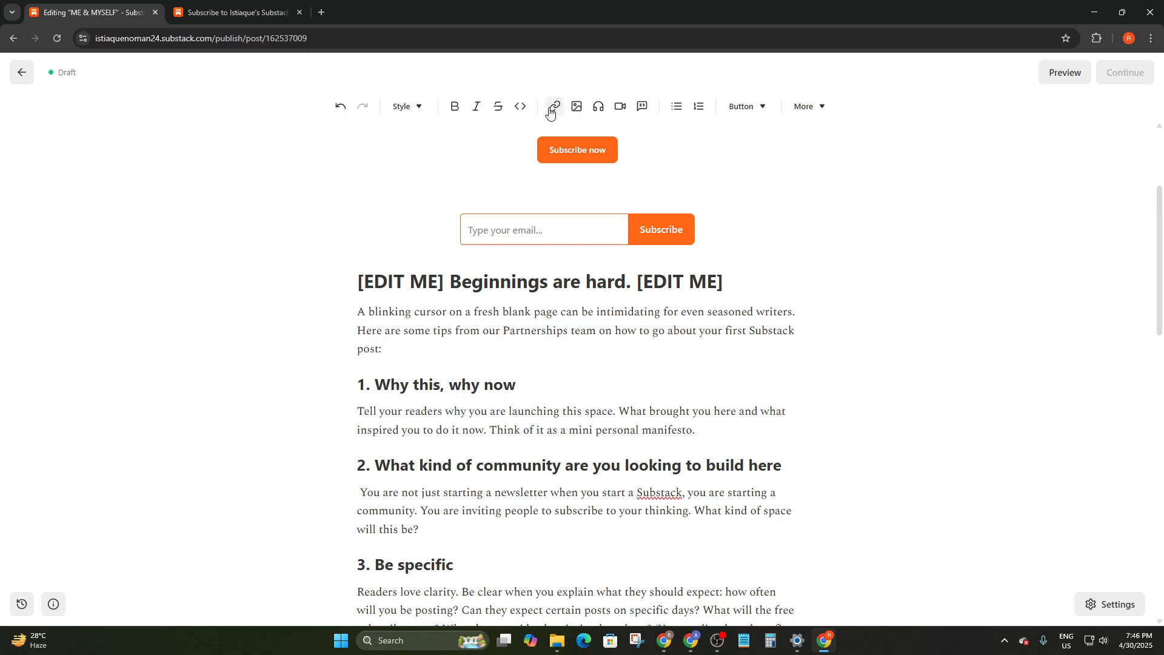
pyautogui.click(600, 109)
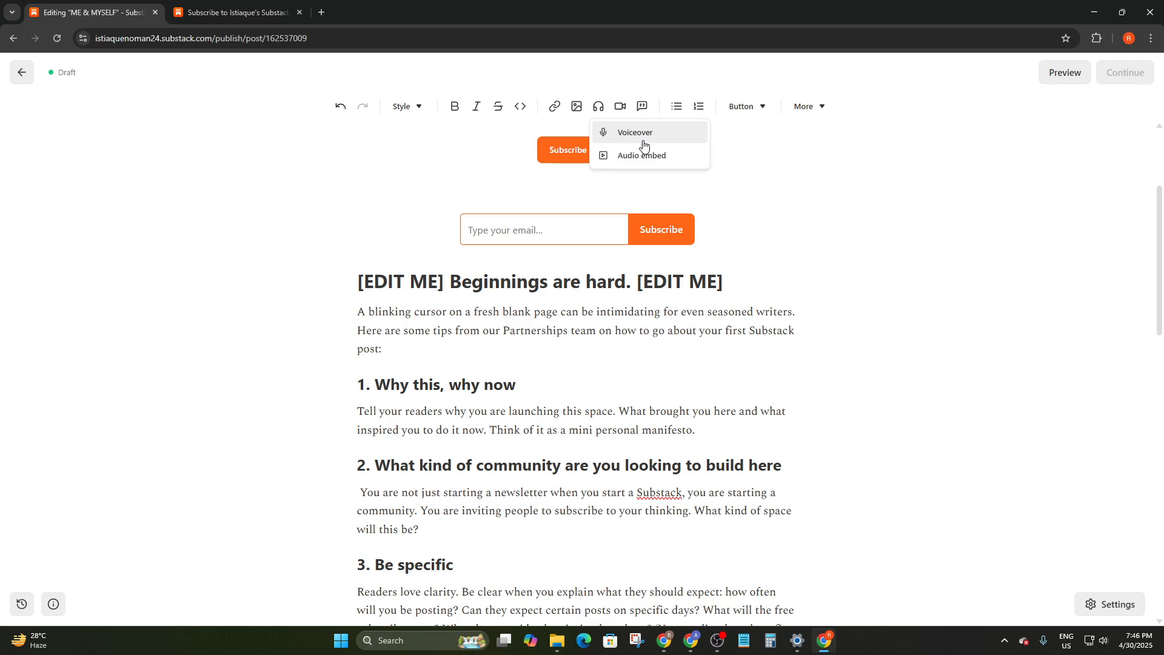
pyautogui.click(604, 108)
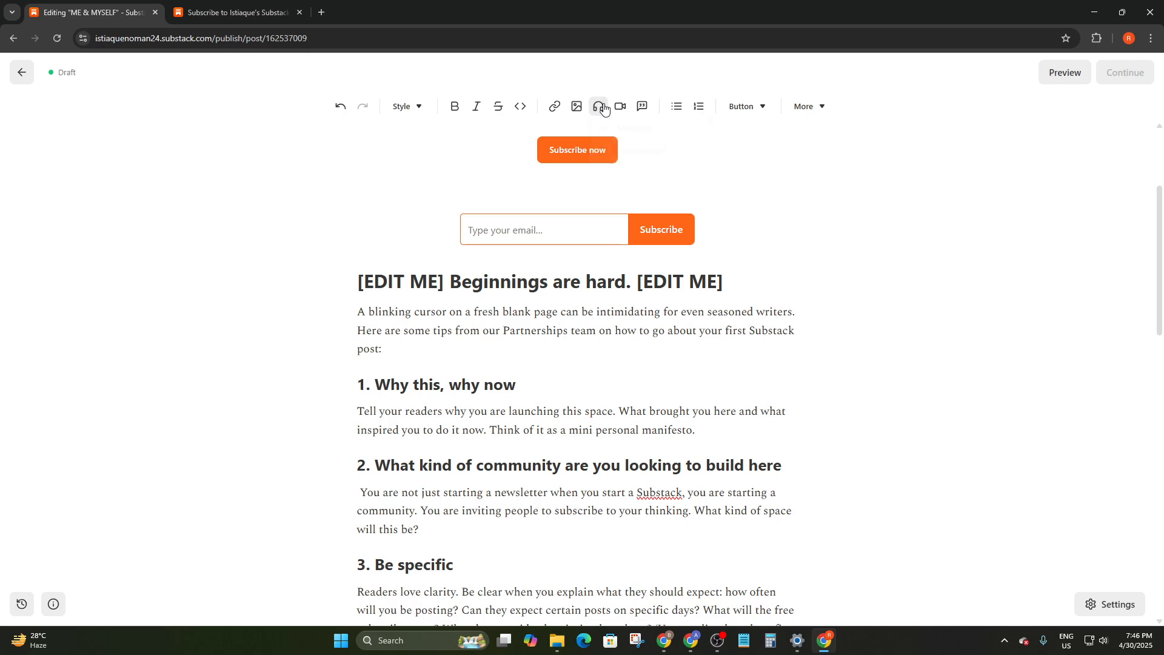
pyautogui.click(620, 106)
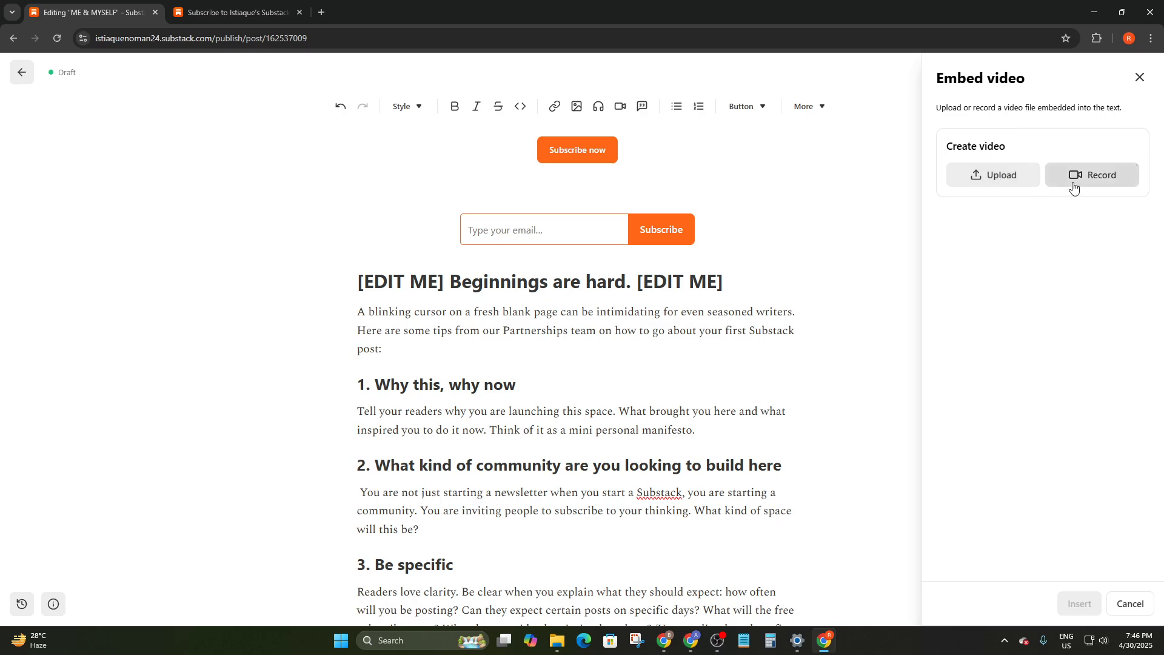
# Insert a pull quote, then apply and remove a numbered list on the first paragraph
pyautogui.click(637, 113)
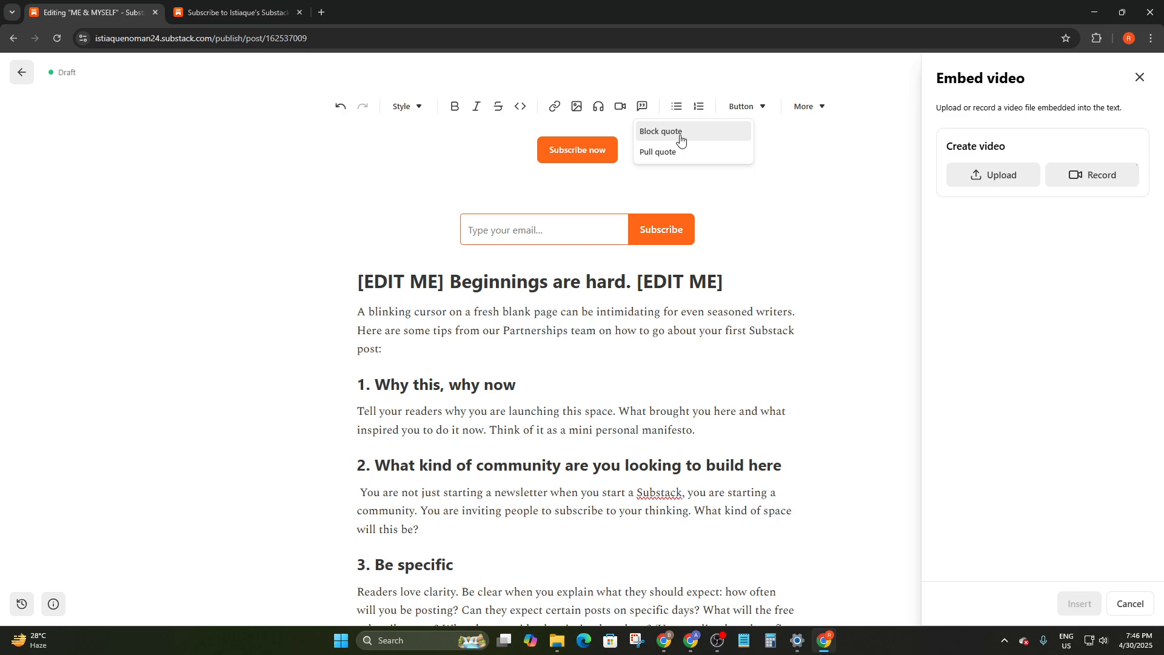
pyautogui.click(674, 157)
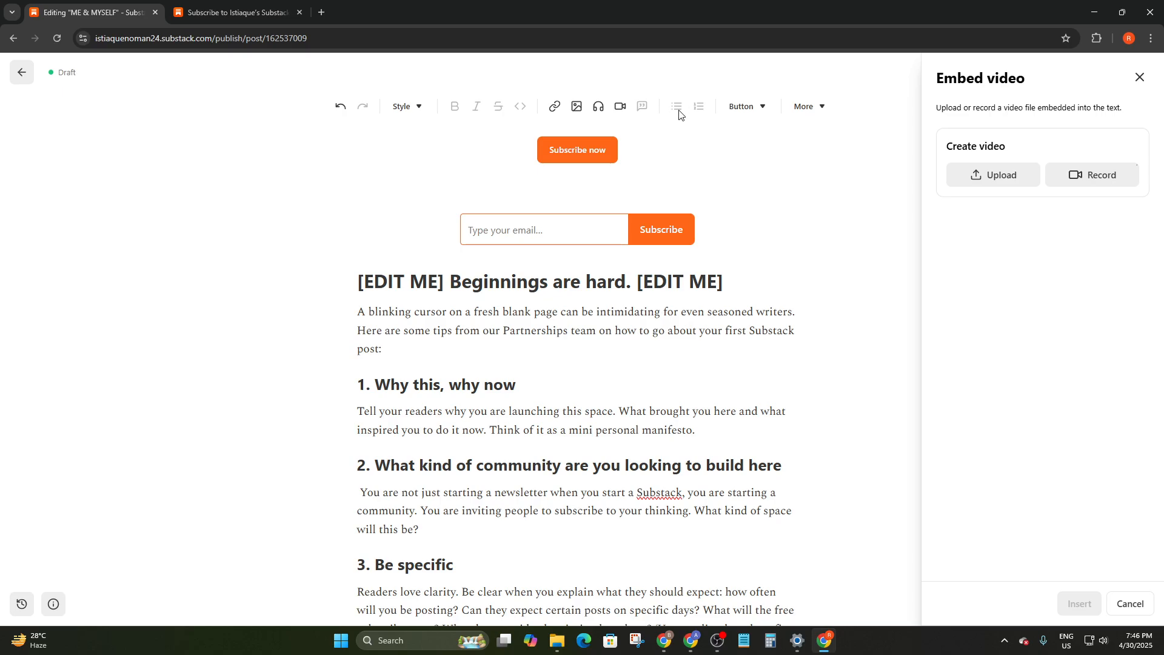
pyautogui.moveTo(357, 312); pyautogui.dragTo(332, 315)
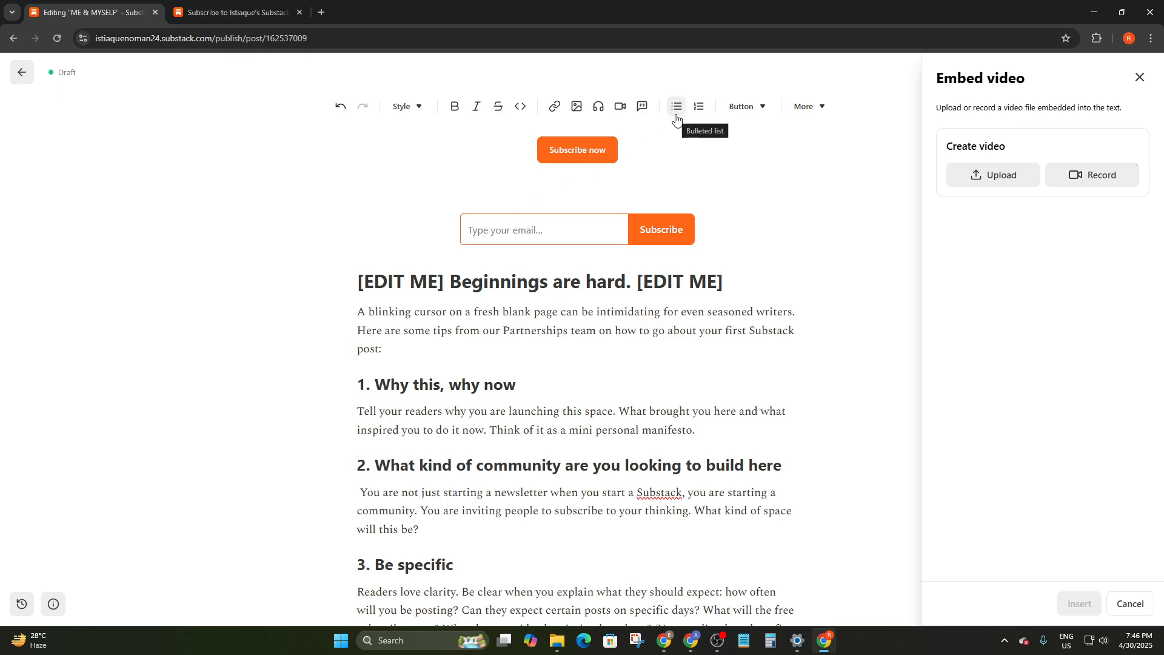
pyautogui.click(699, 107)
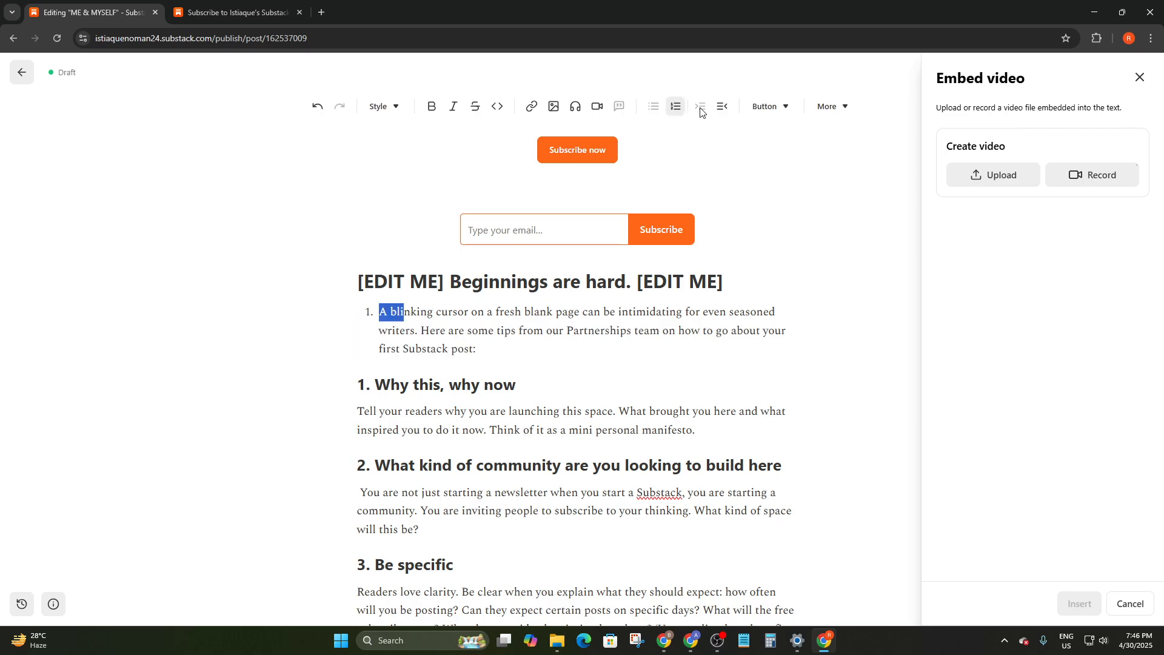
pyautogui.click(699, 112)
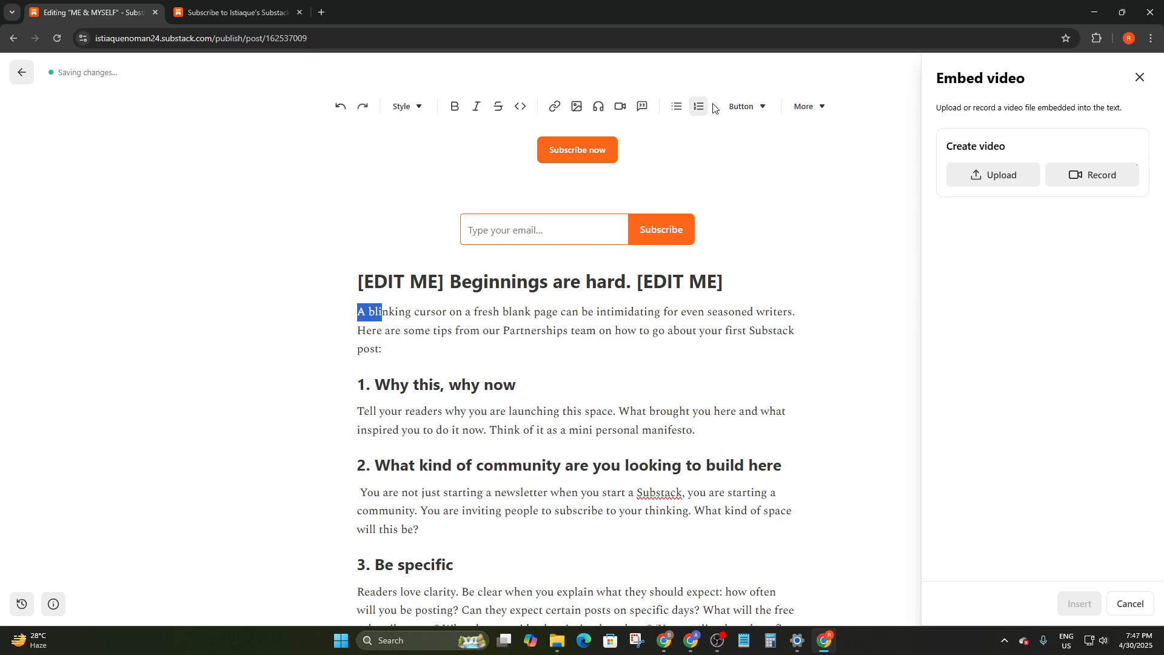
# Browse the Button and More insert lists, then close the Embed video panel
pyautogui.click(743, 107)
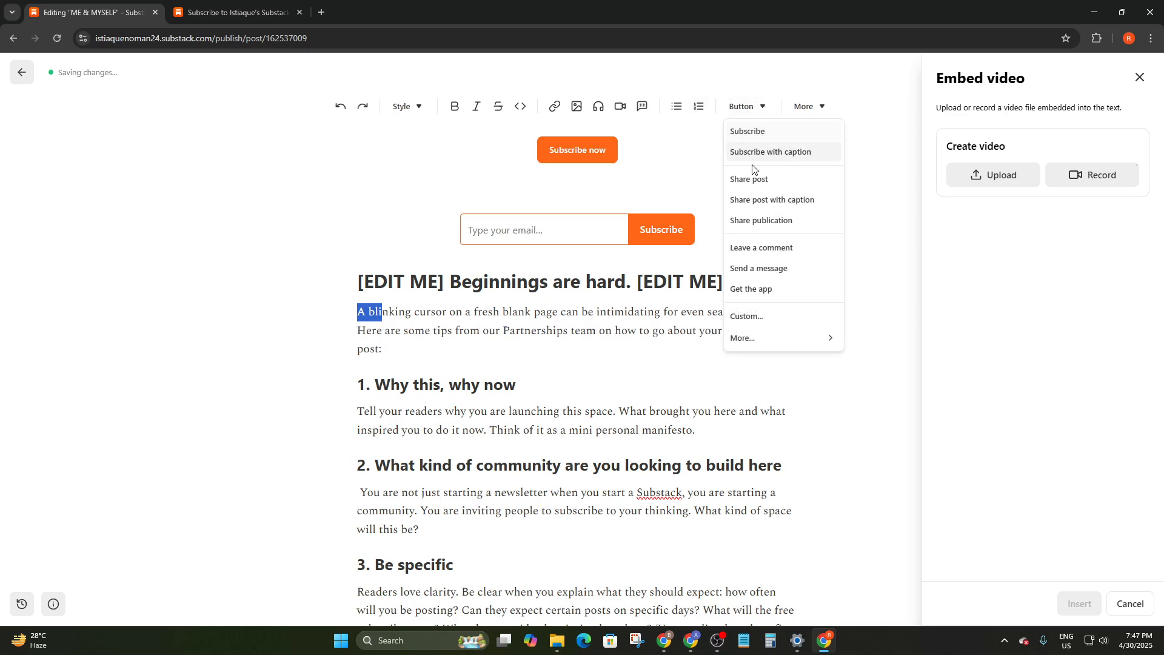
pyautogui.moveTo(756, 343)
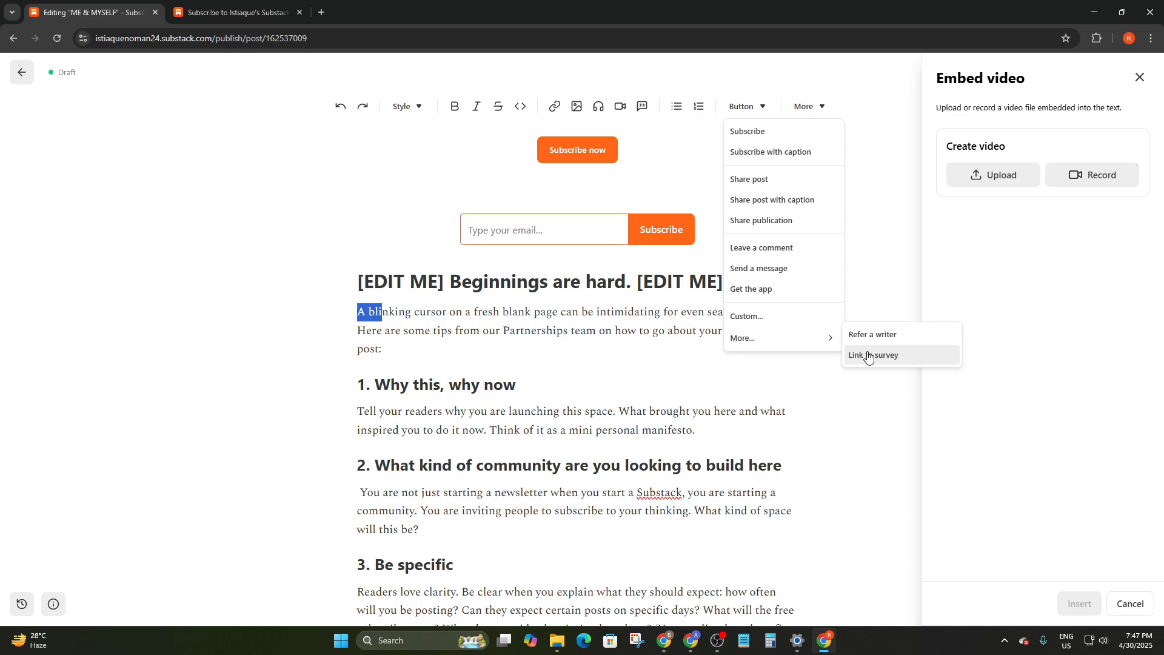
pyautogui.click(816, 107)
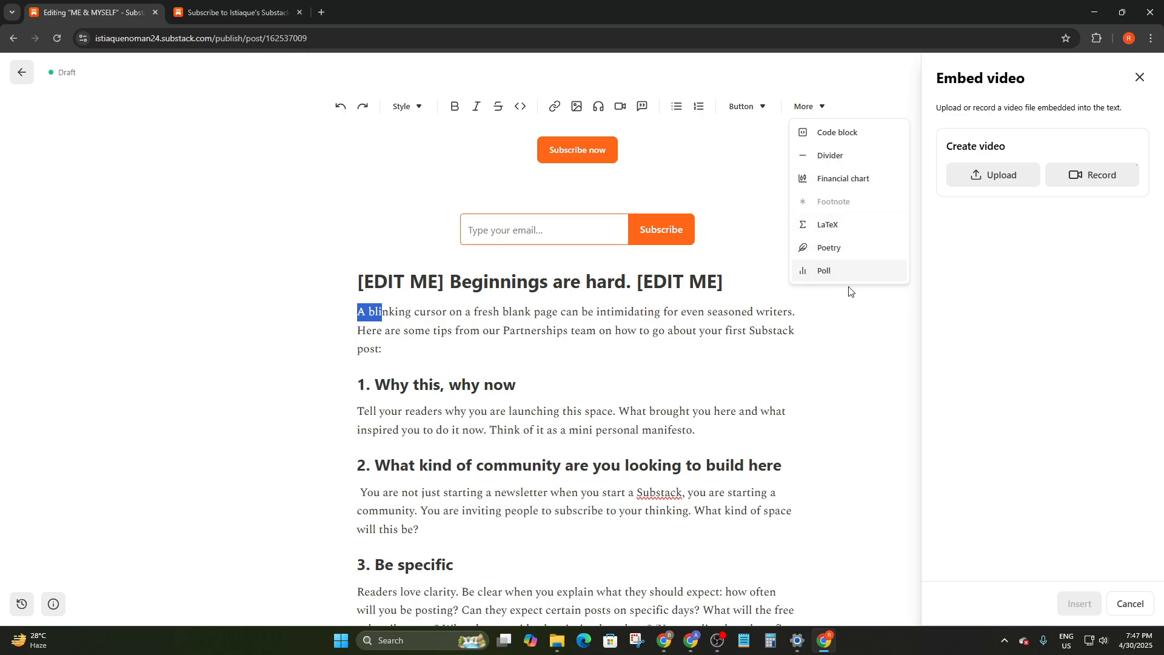
pyautogui.click(1140, 77)
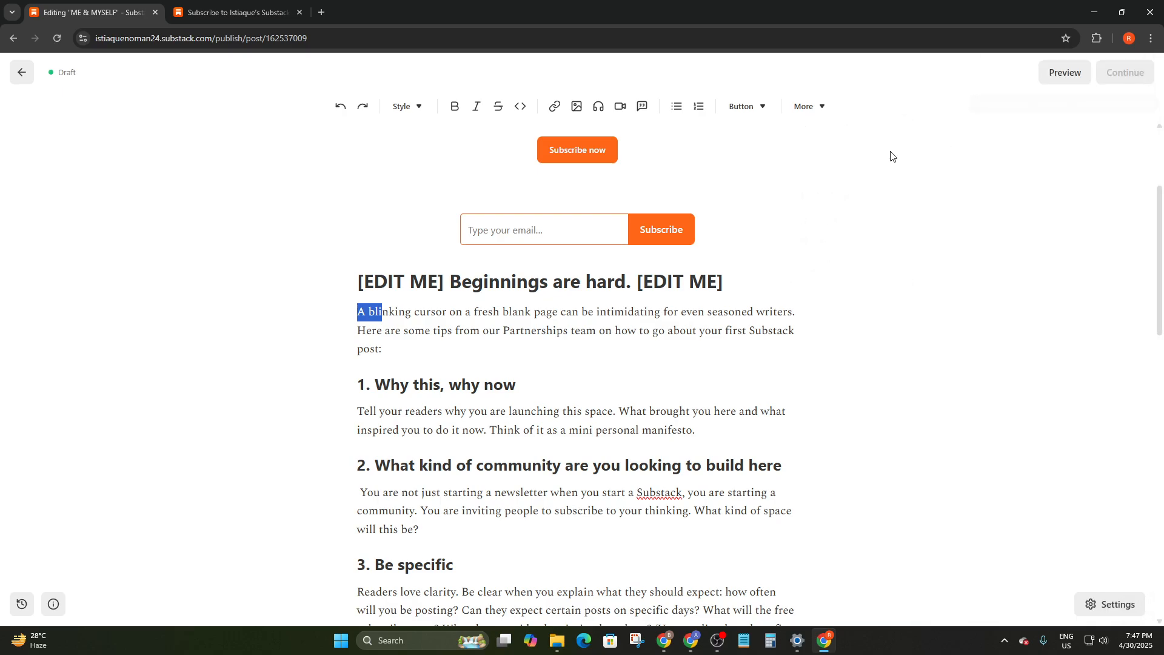
pyautogui.scroll(-9, 464, 311)
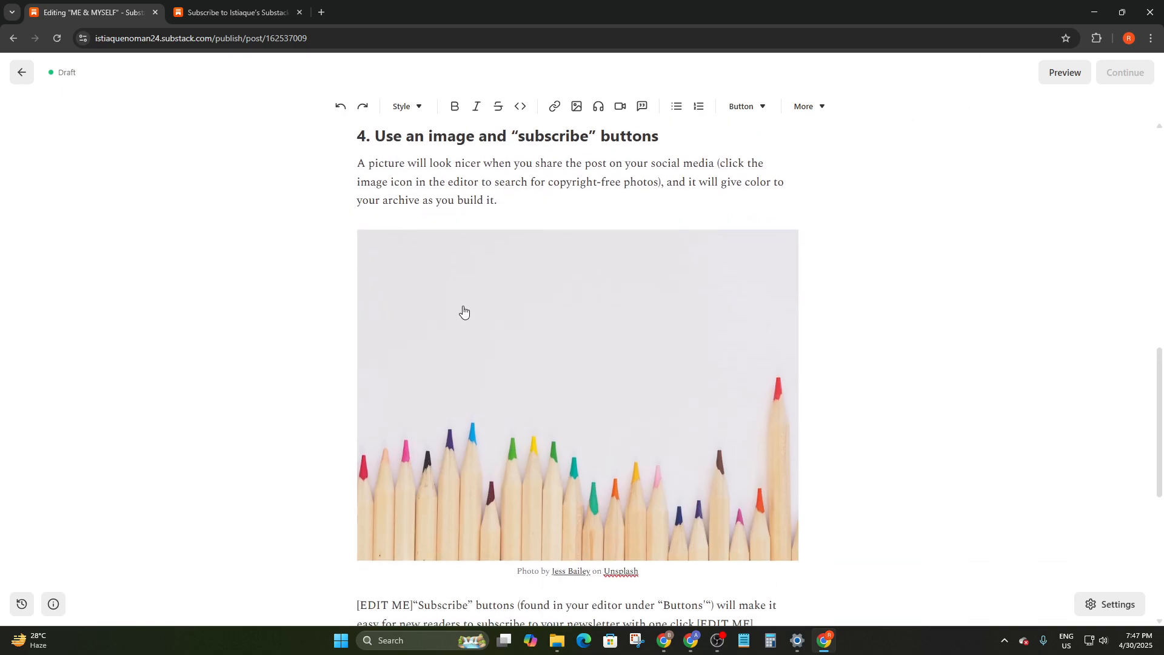
pyautogui.scroll(12, 464, 311)
pyautogui.scroll(-8, 464, 311)
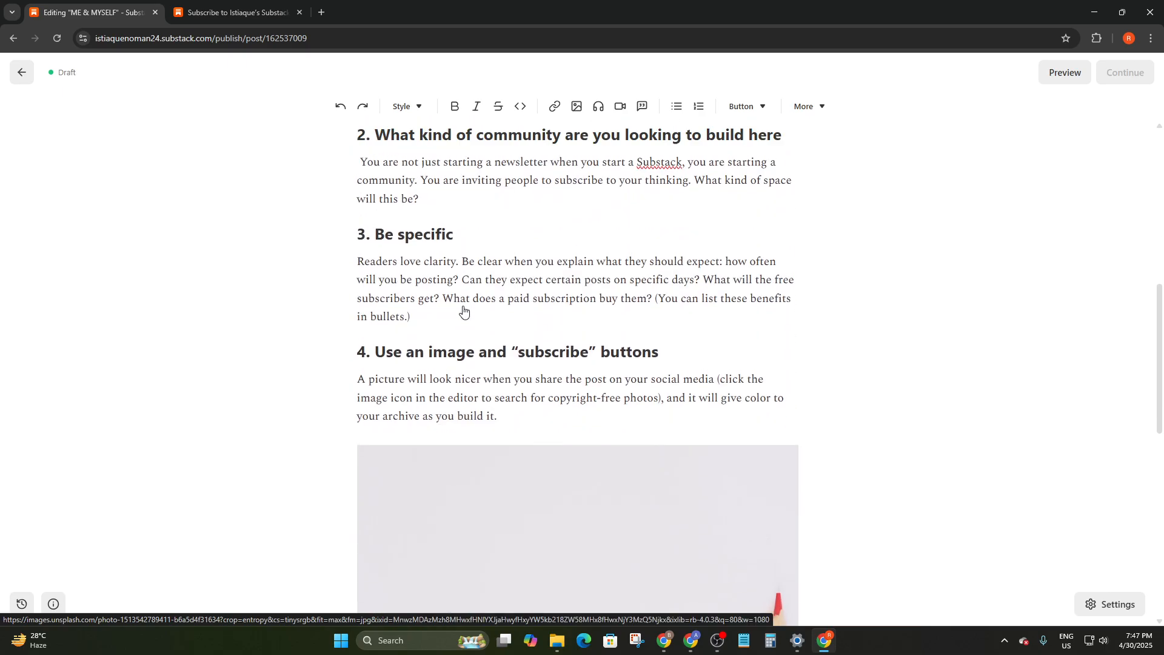
pyautogui.scroll(4, 464, 311)
pyautogui.click(354, 218)
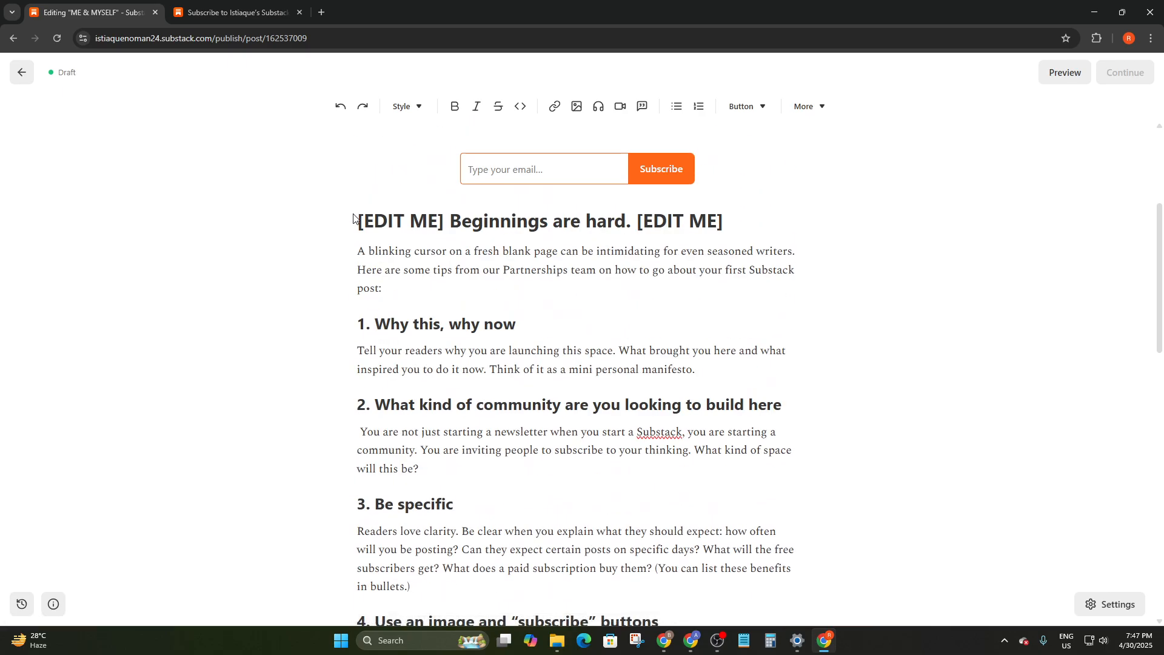
pyautogui.hotkey('ctrl', 'a')
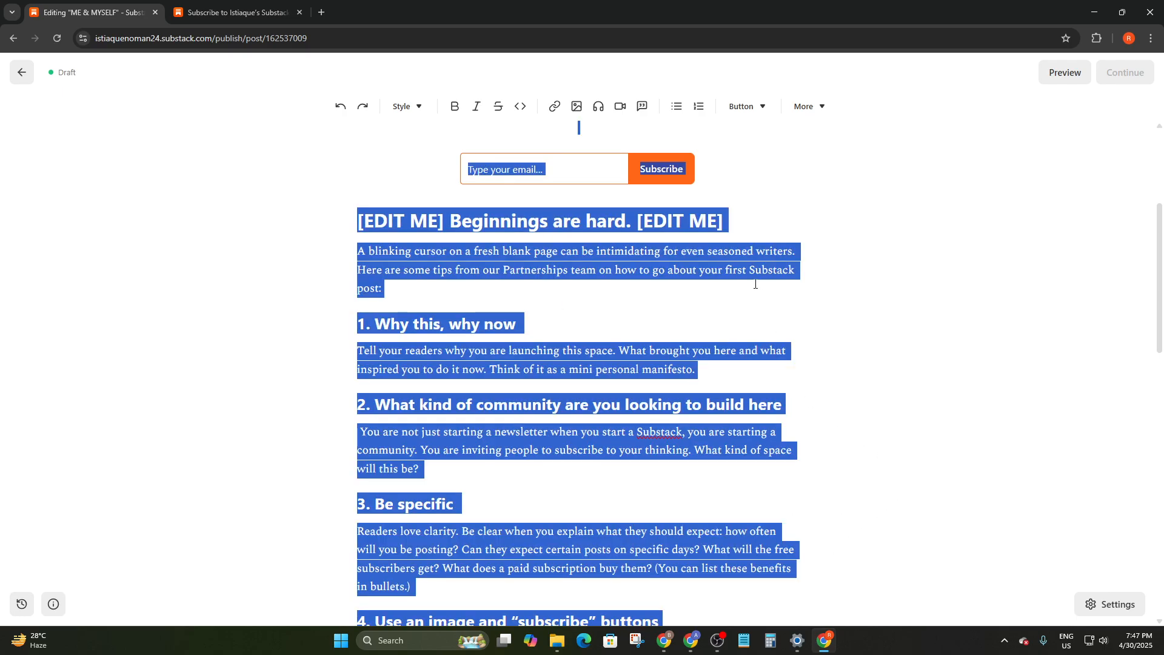
pyautogui.click(736, 302)
pyautogui.hotkey('ctrl', 'a')
pyautogui.scroll(2, 736, 303)
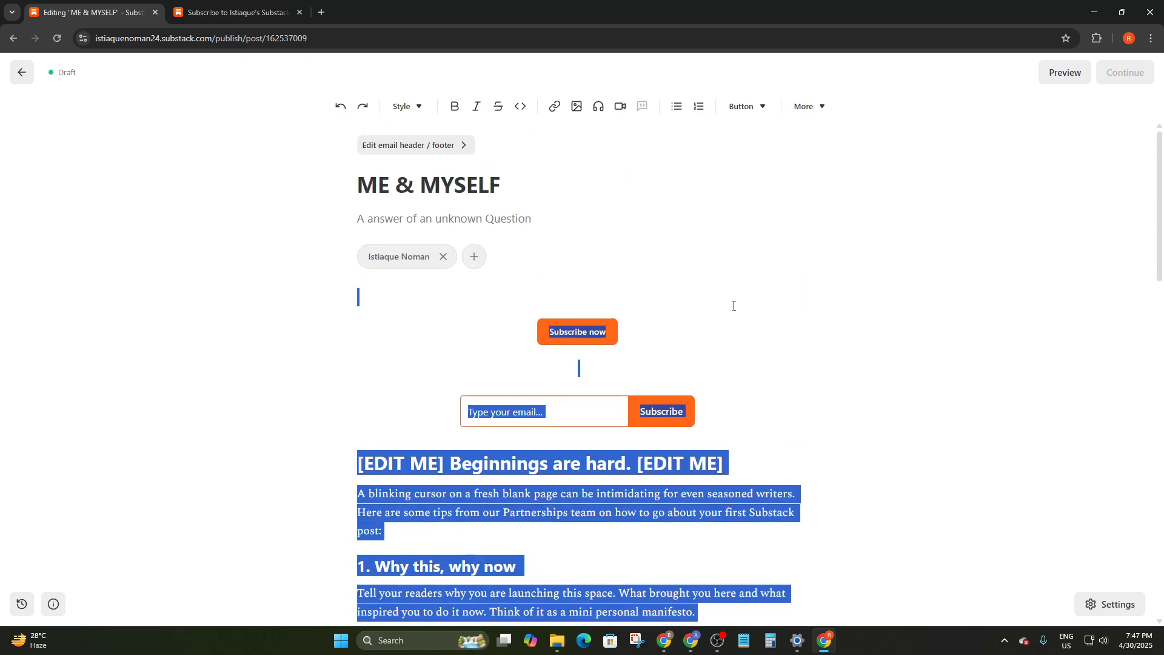
pyautogui.scroll(-4, 735, 303)
pyautogui.scroll(-2, 733, 305)
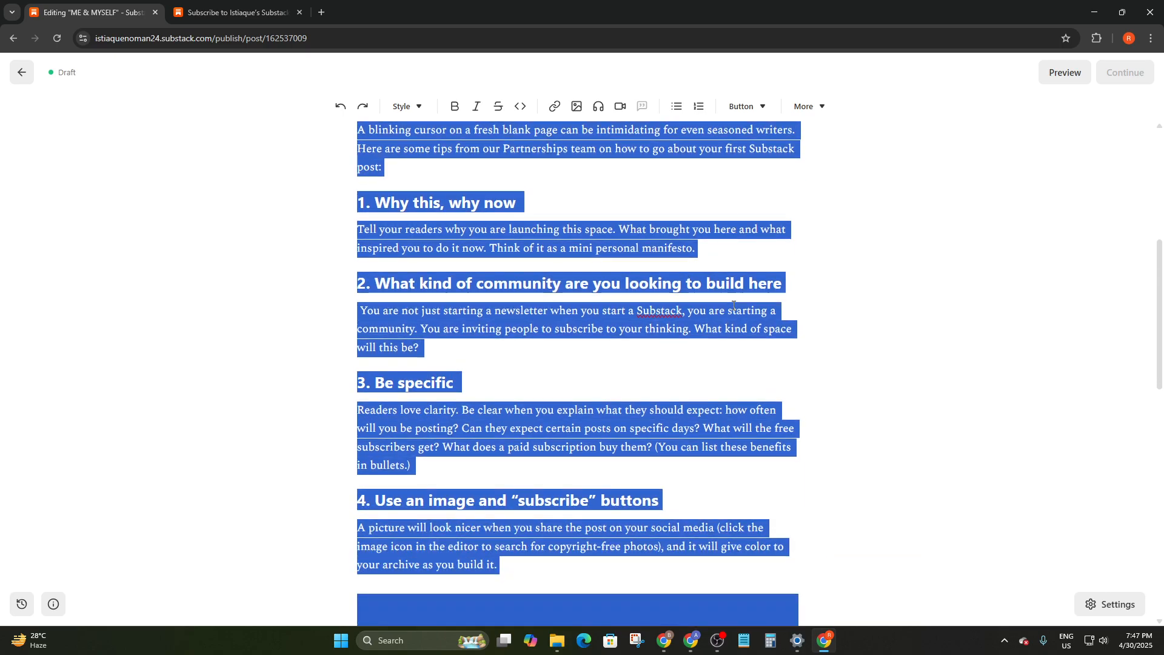
pyautogui.scroll(-2, 733, 305)
pyautogui.click(798, 271)
pyautogui.scroll(-6, 798, 271)
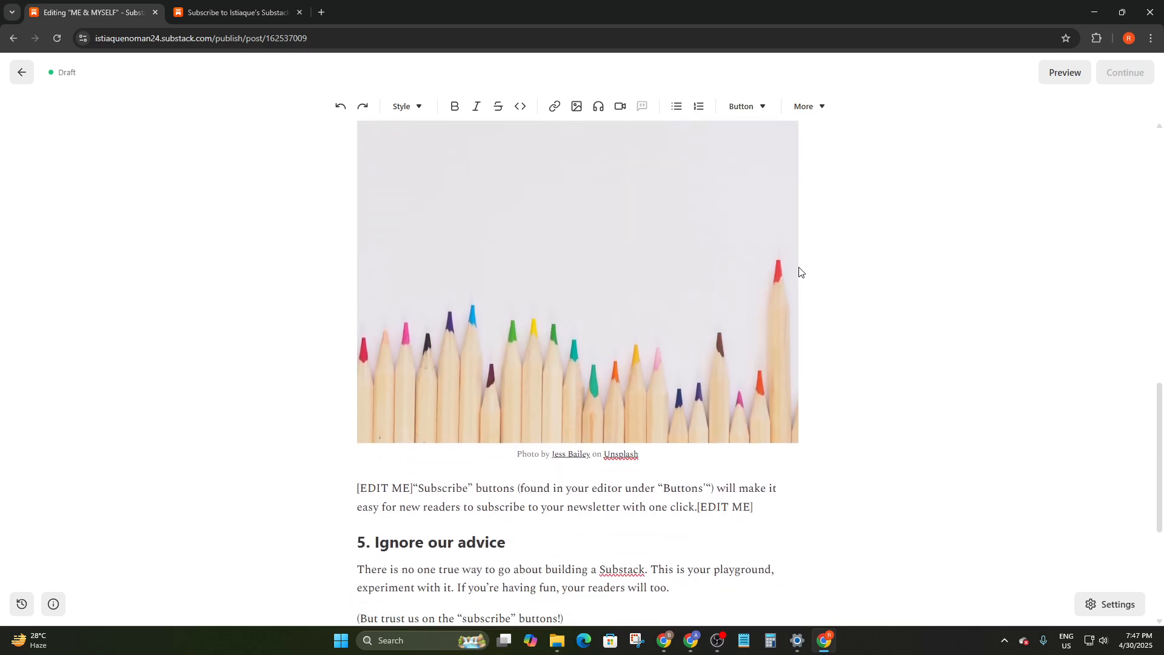
pyautogui.scroll(15, 798, 271)
pyautogui.scroll(-3, 800, 274)
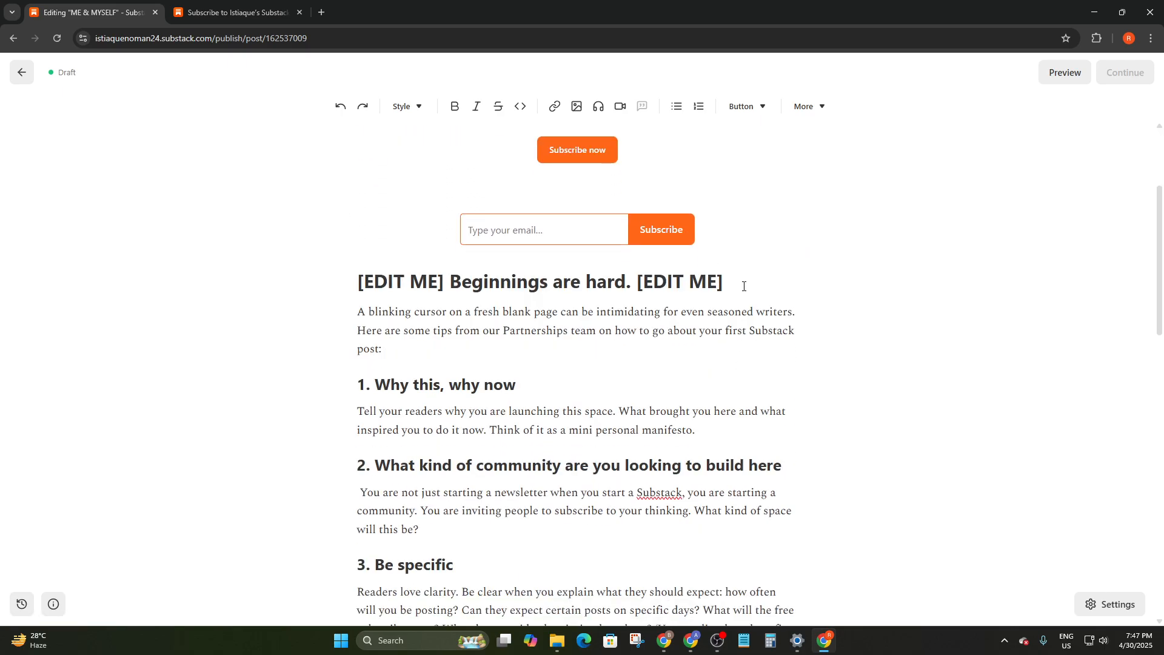
pyautogui.moveTo(743, 284); pyautogui.dragTo(302, 295)
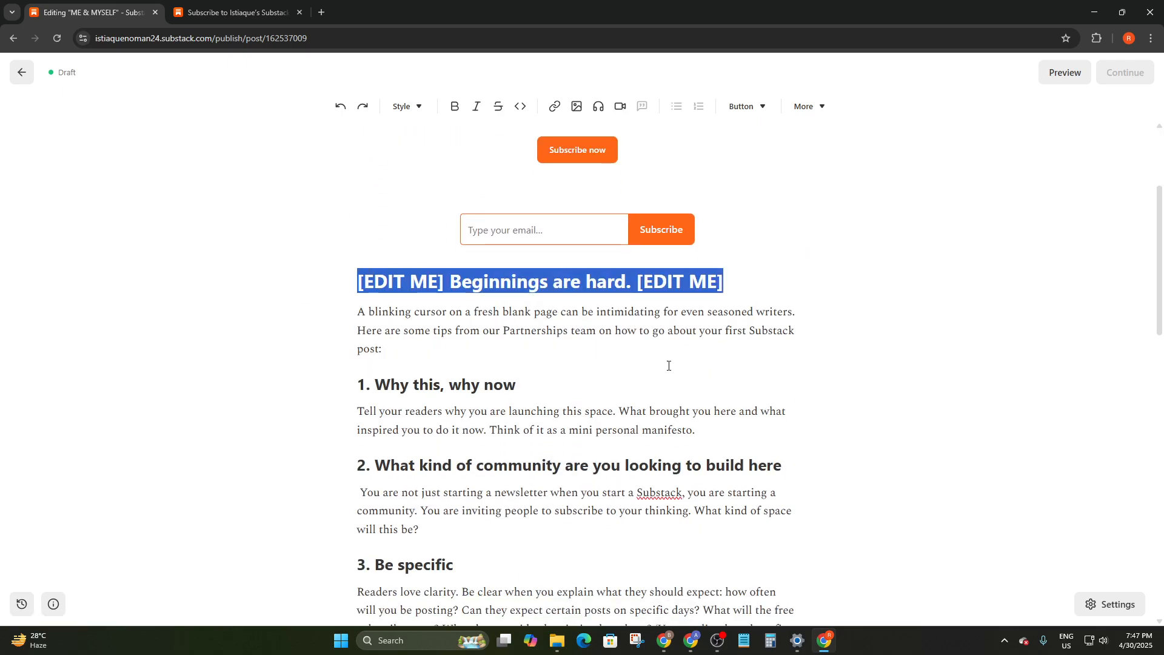
pyautogui.moveTo(525, 385); pyautogui.dragTo(329, 391)
pyautogui.scroll(-4, 758, 384)
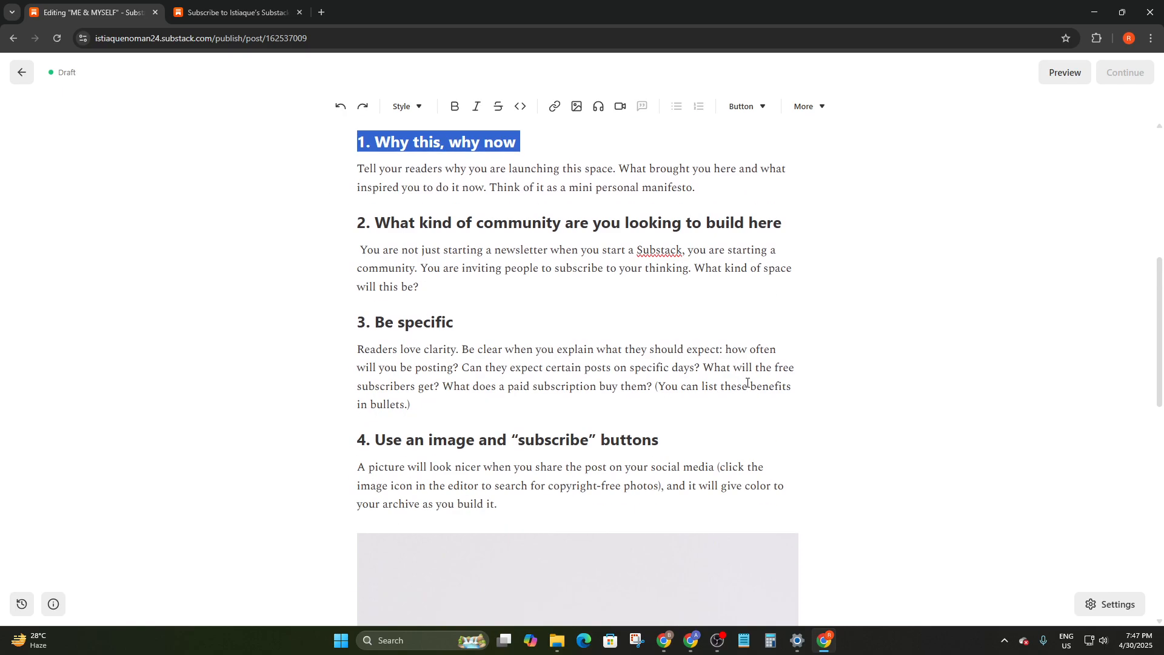
pyautogui.click(829, 379)
pyautogui.scroll(-5, 813, 373)
pyautogui.click(660, 313)
pyautogui.scroll(-2, 683, 332)
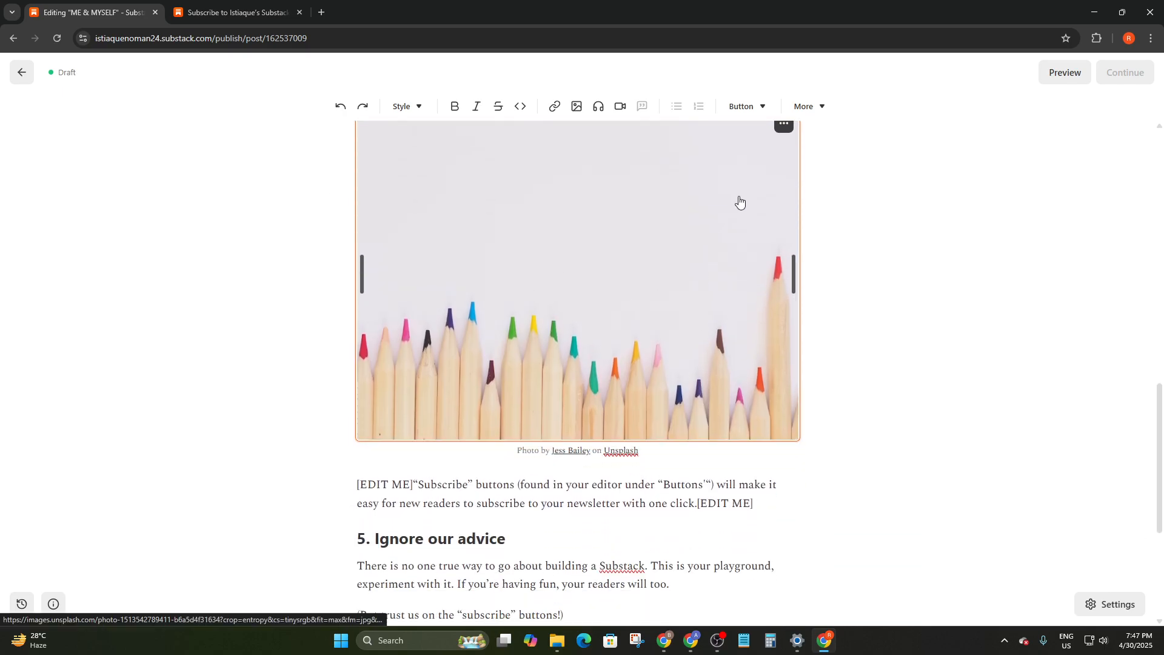
pyautogui.scroll(2, 738, 200)
pyautogui.click(786, 243)
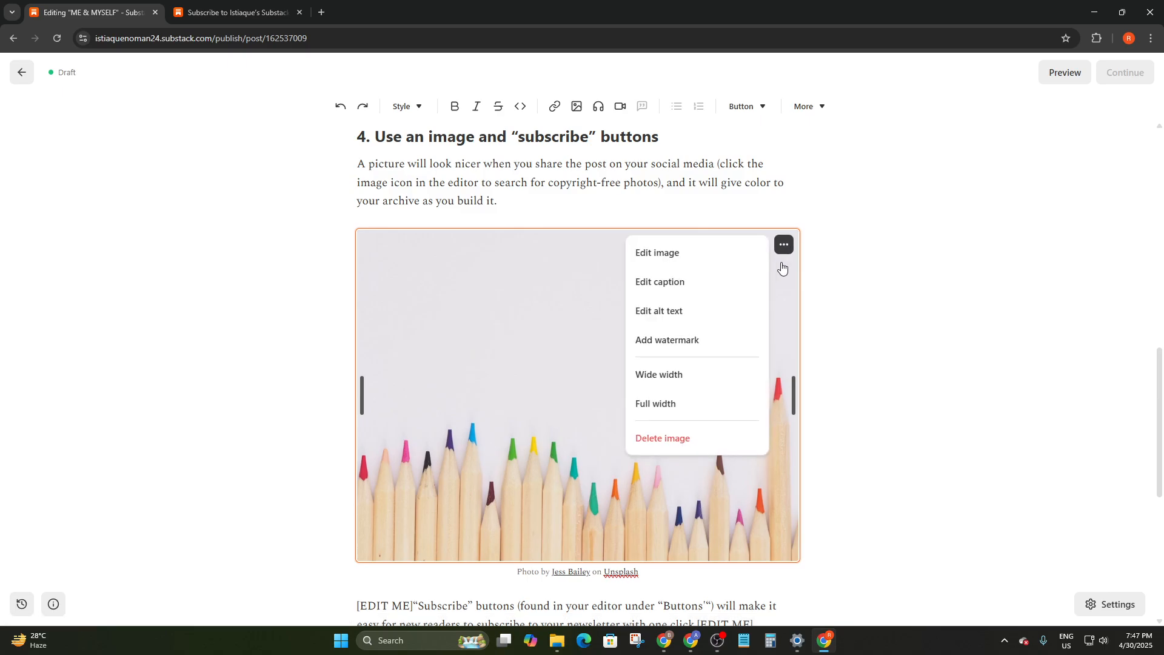
pyautogui.click(666, 253)
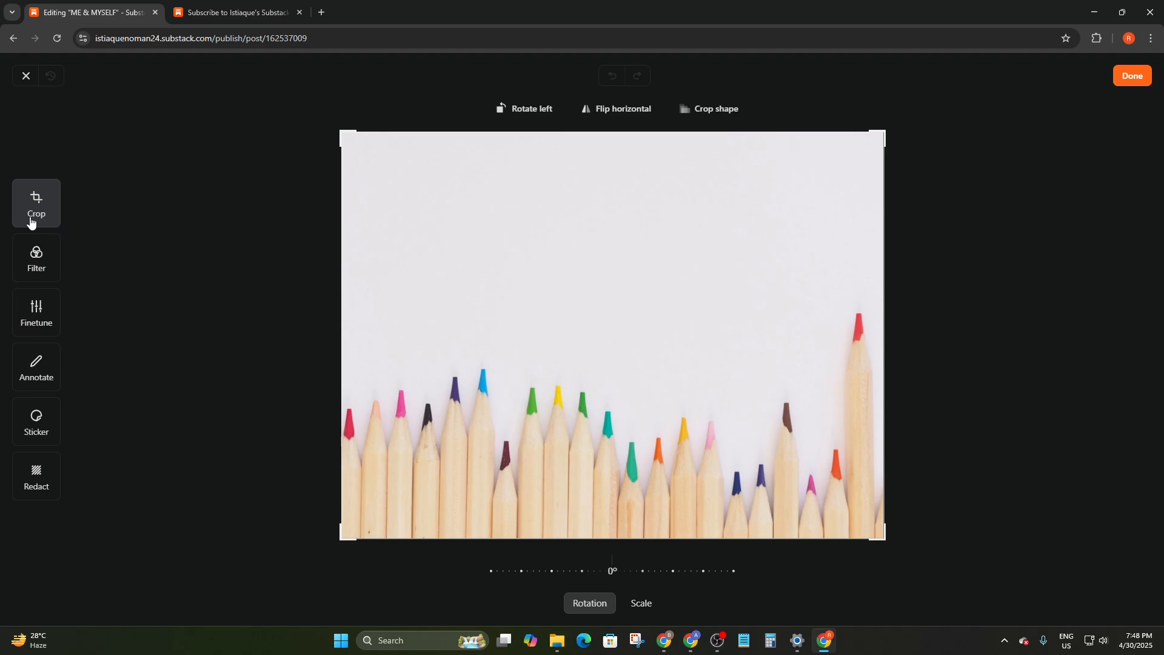
pyautogui.click(24, 75)
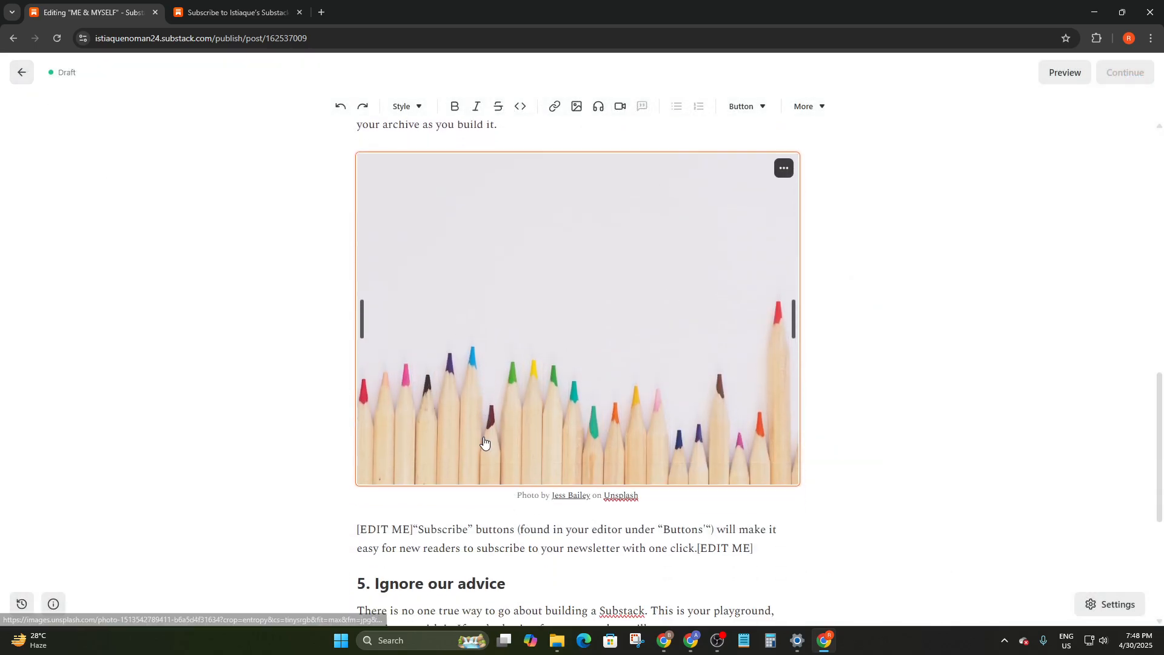
pyautogui.scroll(2, 573, 347)
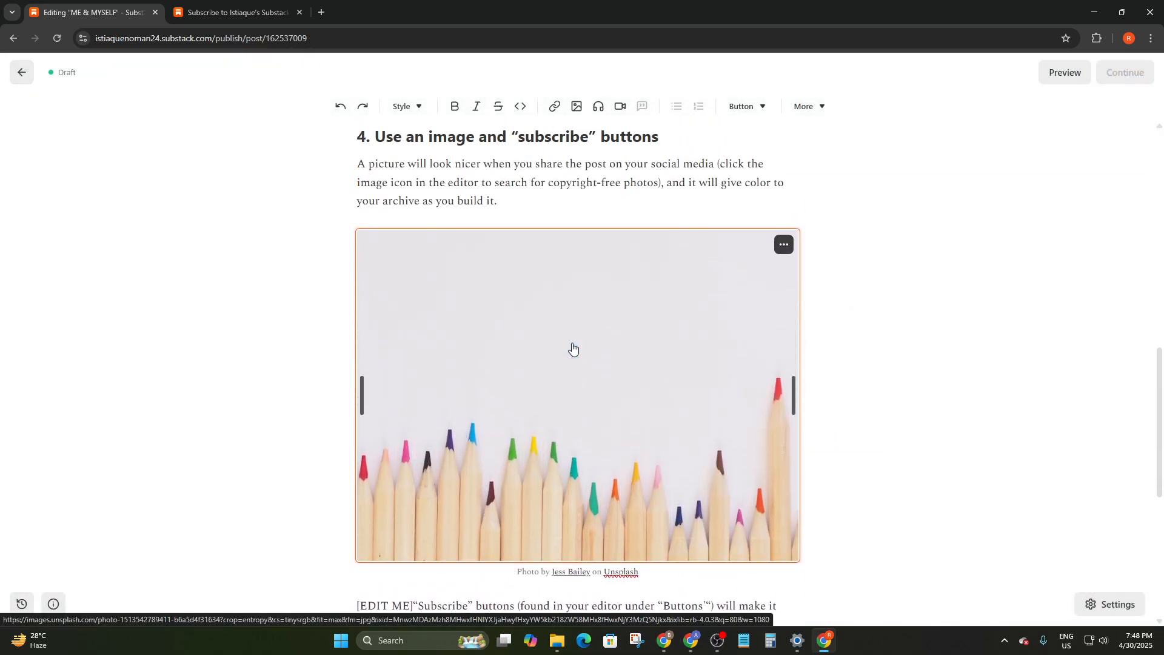
pyautogui.click(783, 244)
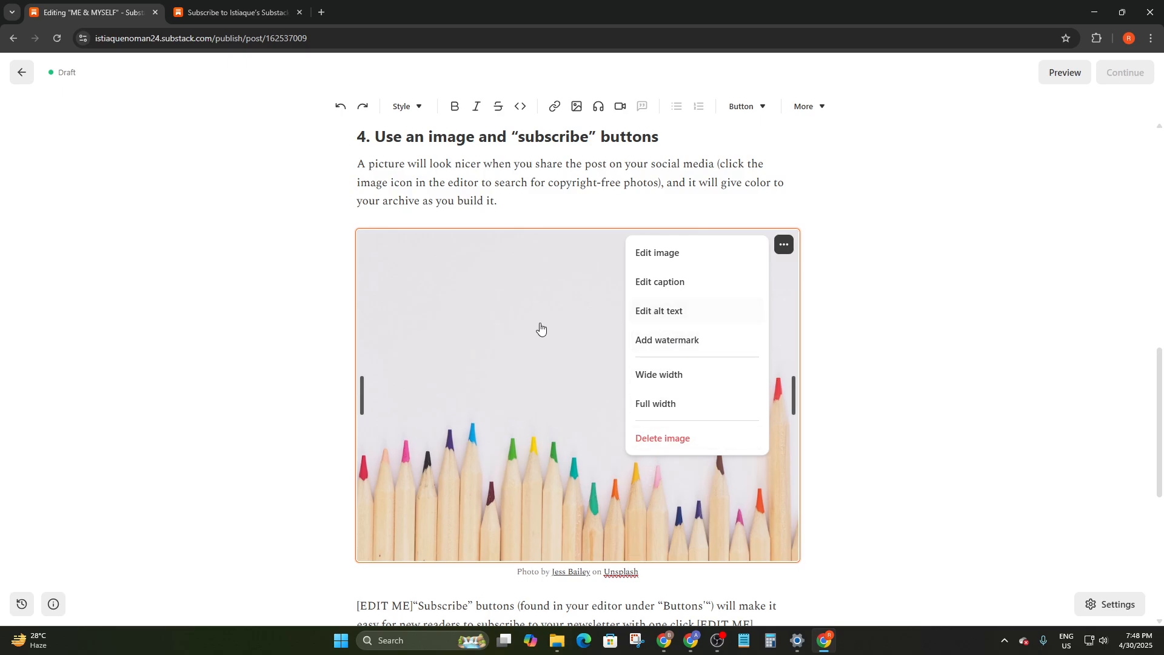
pyautogui.click(659, 316)
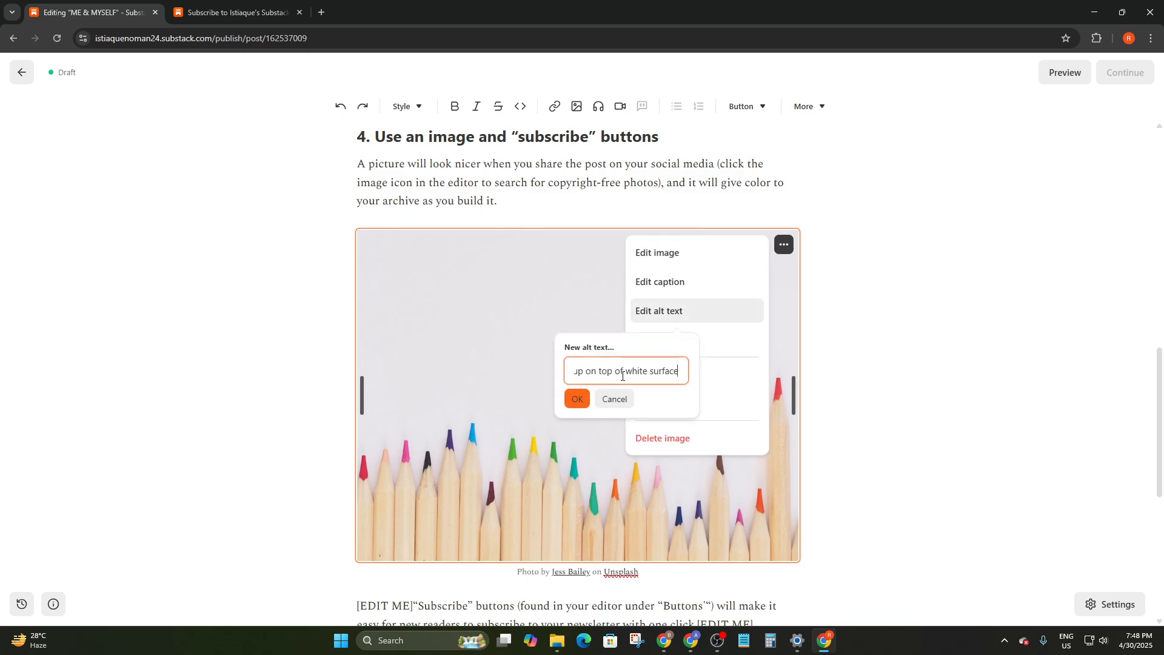
pyautogui.click(607, 399)
pyautogui.click(784, 245)
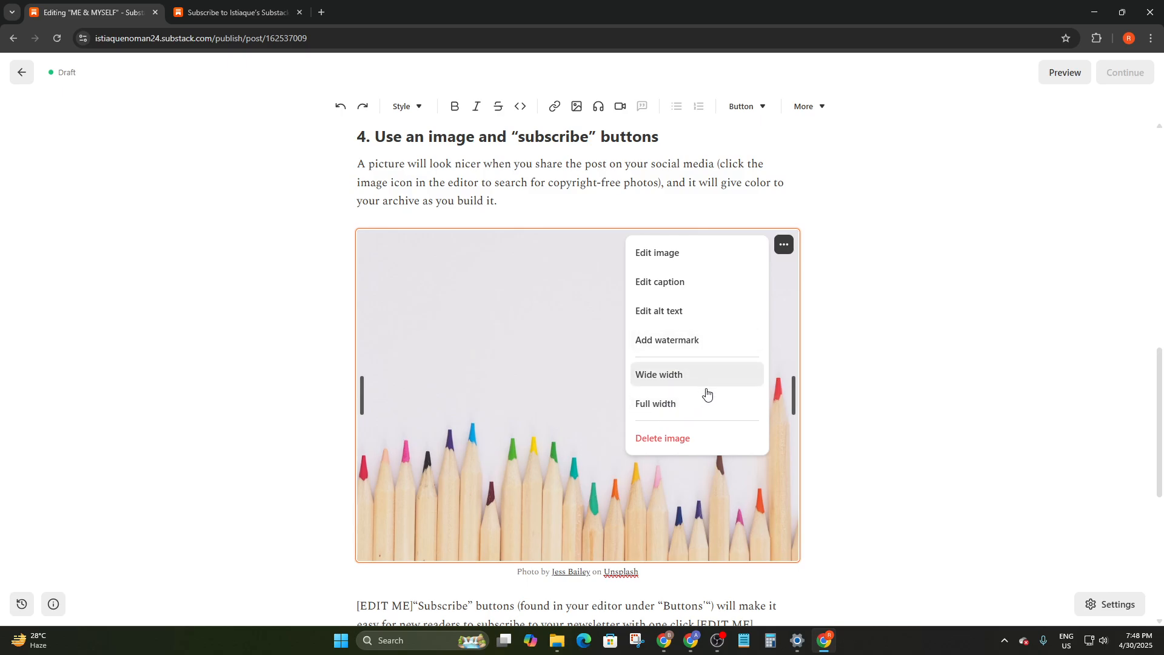
pyautogui.scroll(-6, 832, 405)
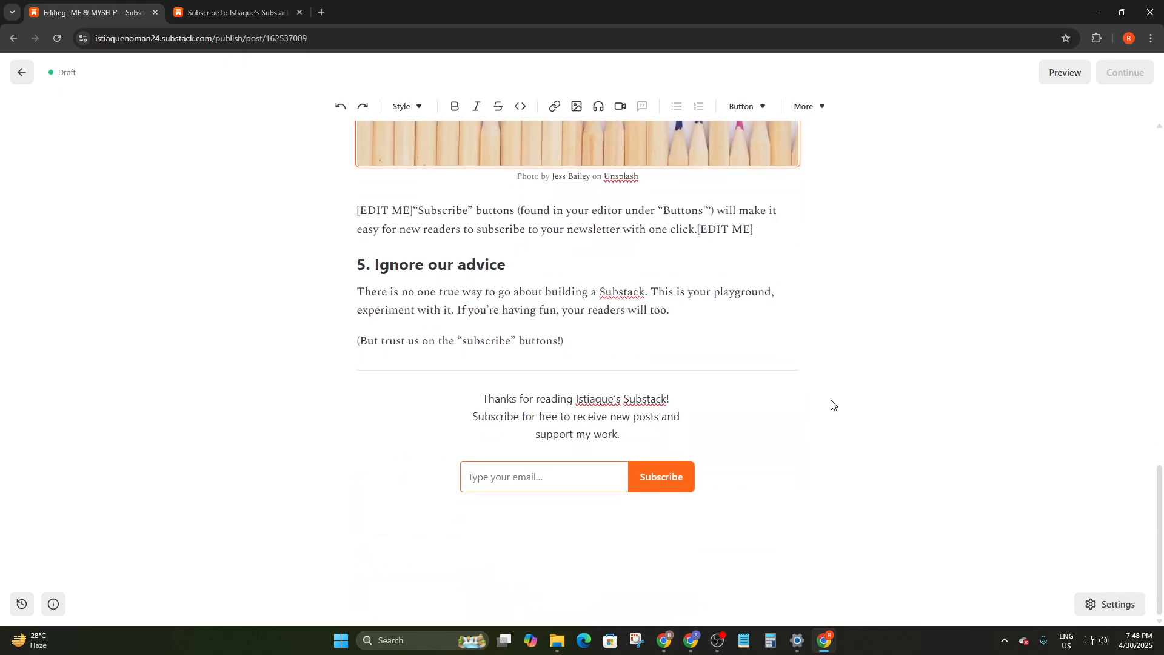
# Preview the ME & MYSELF post in Mobile, Desktop and Email views, then close the preview
pyautogui.scroll(20, 832, 405)
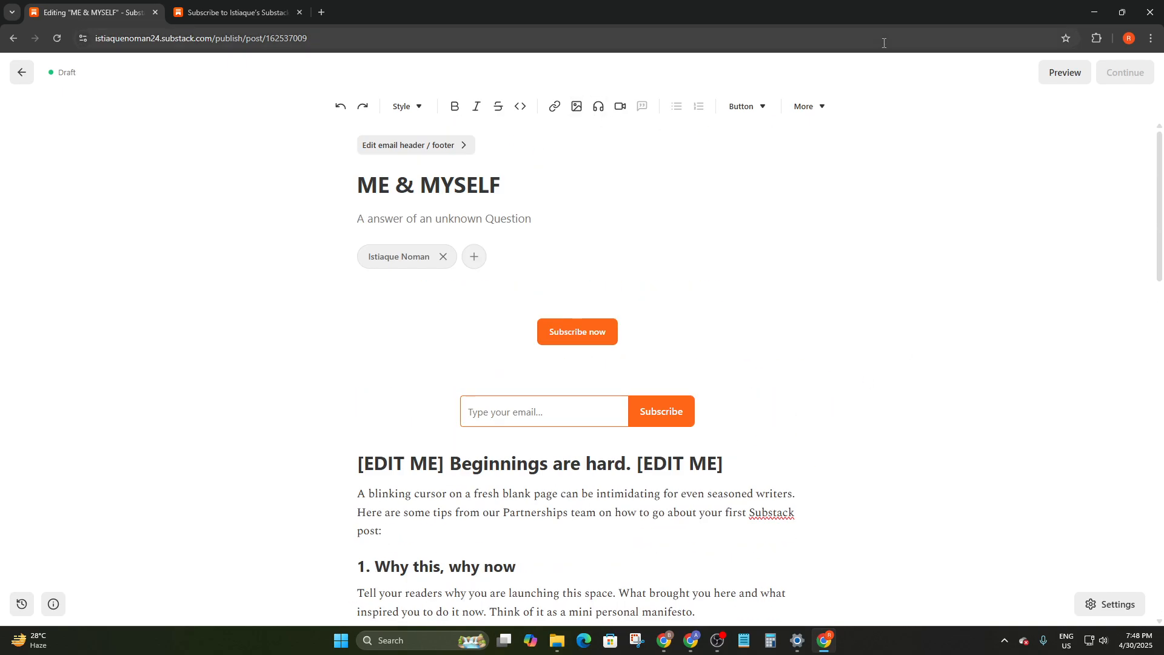
pyautogui.click(1059, 74)
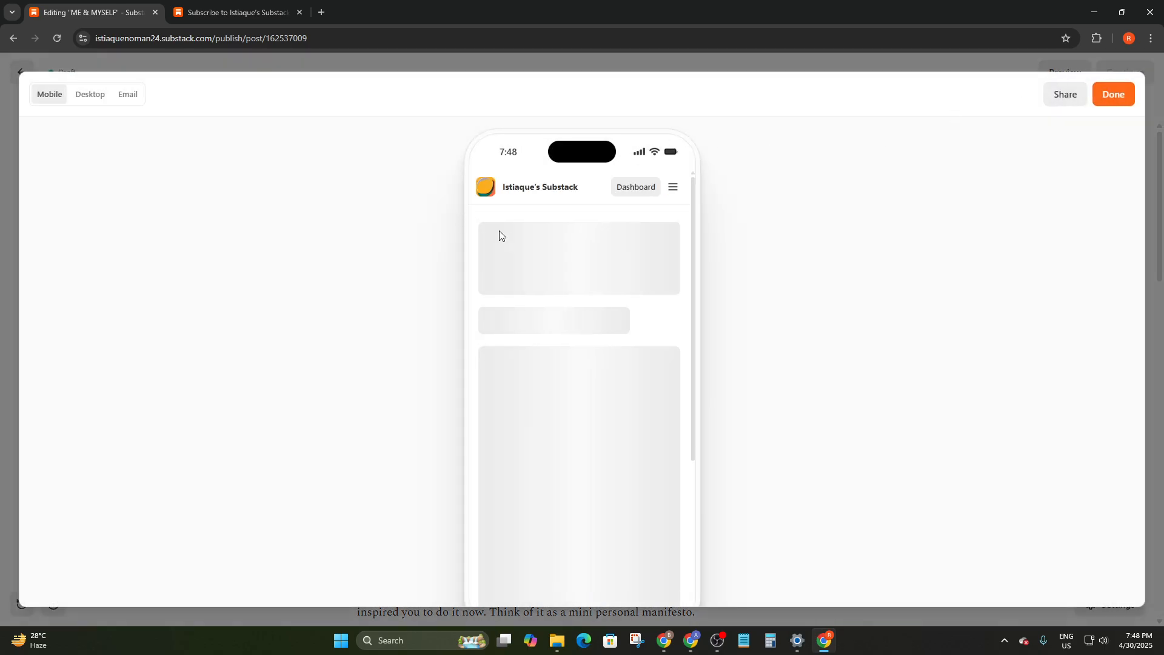
pyautogui.click(95, 97)
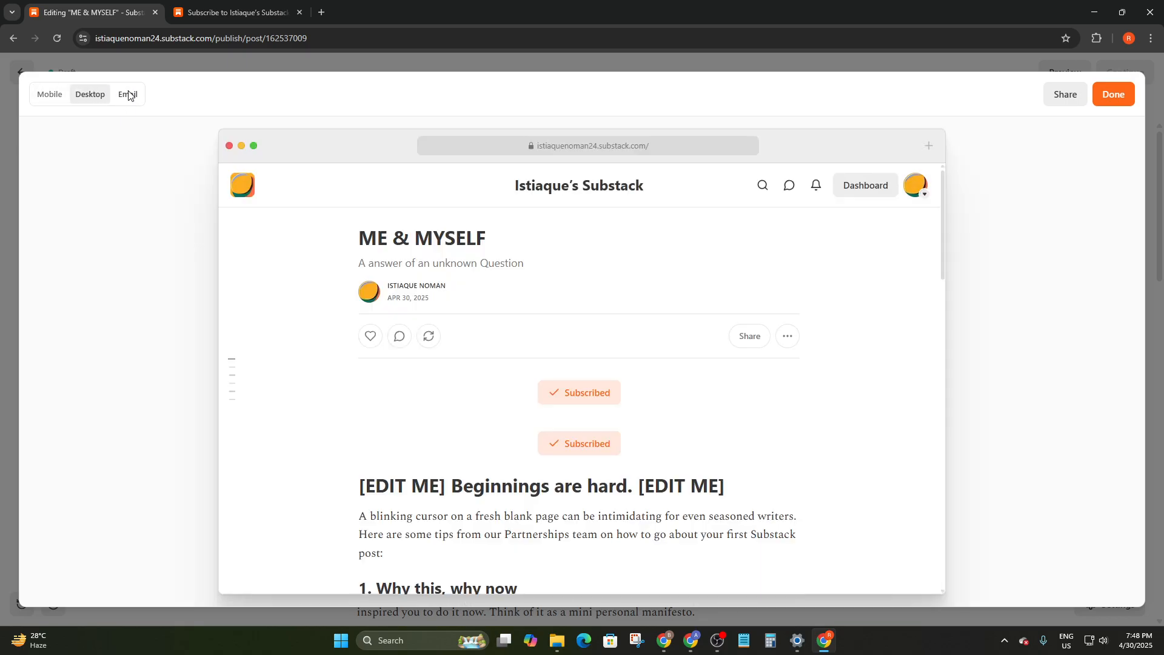
pyautogui.click(128, 95)
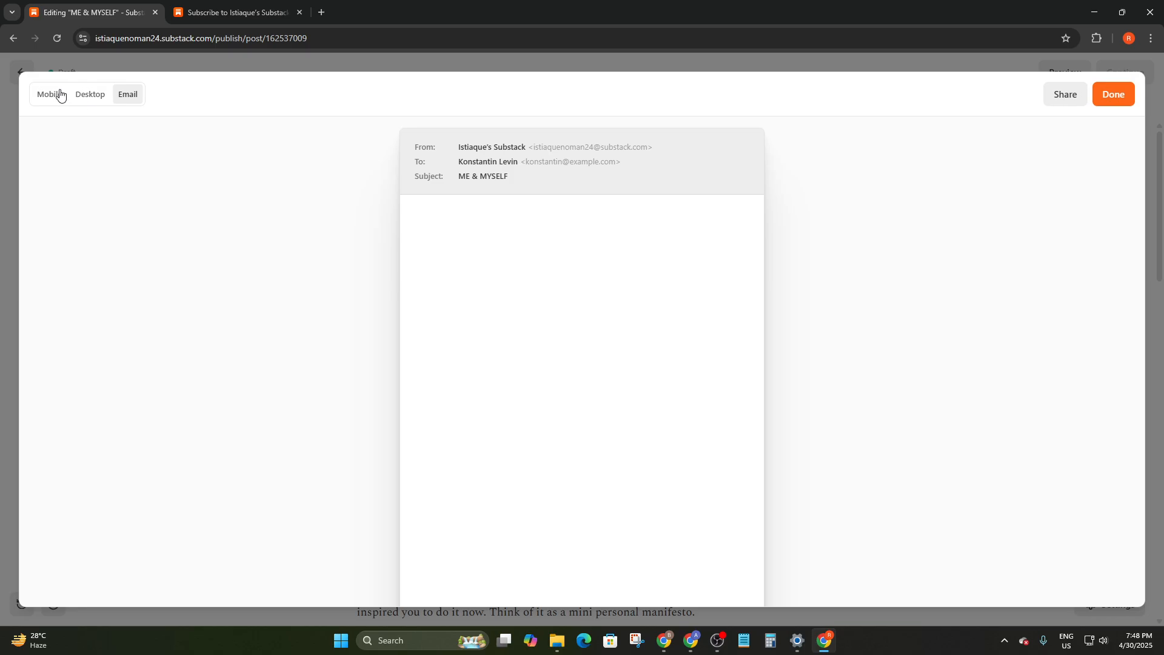
pyautogui.scroll(-9, 550, 239)
pyautogui.scroll(9, 582, 346)
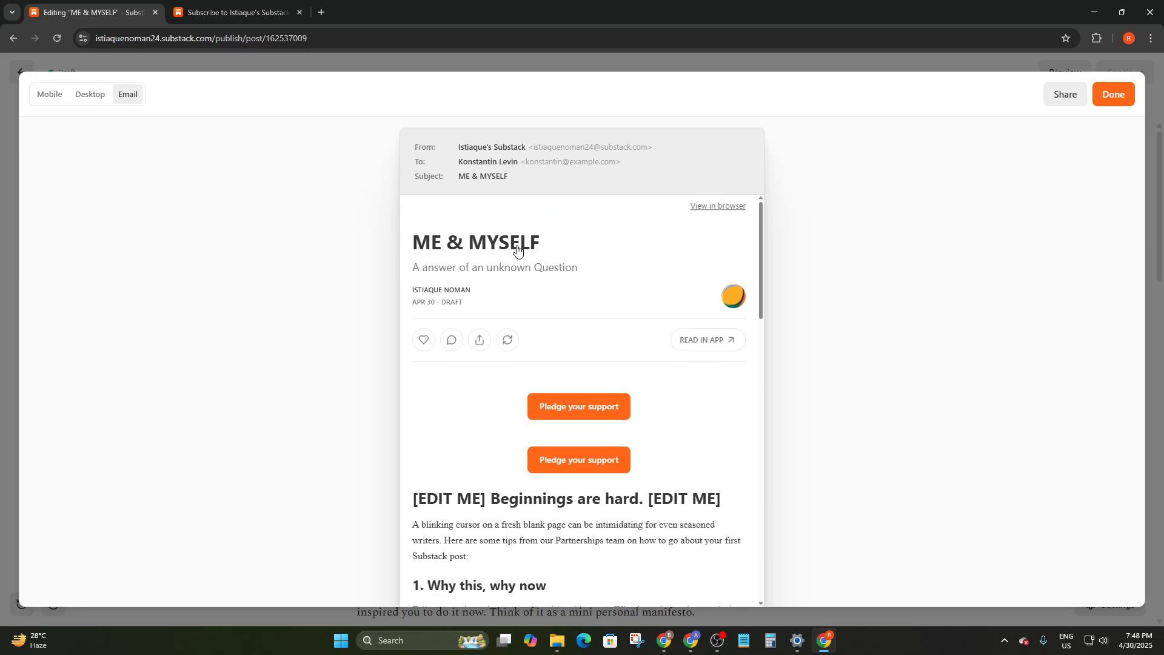
pyautogui.click(50, 94)
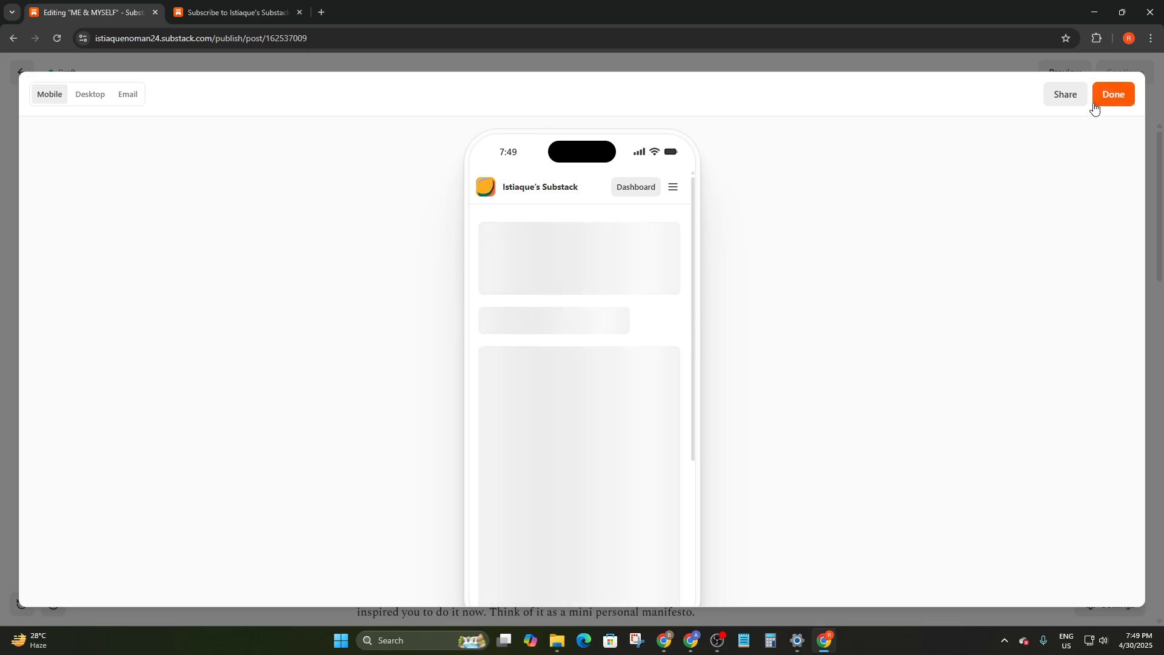
pyautogui.click(1110, 97)
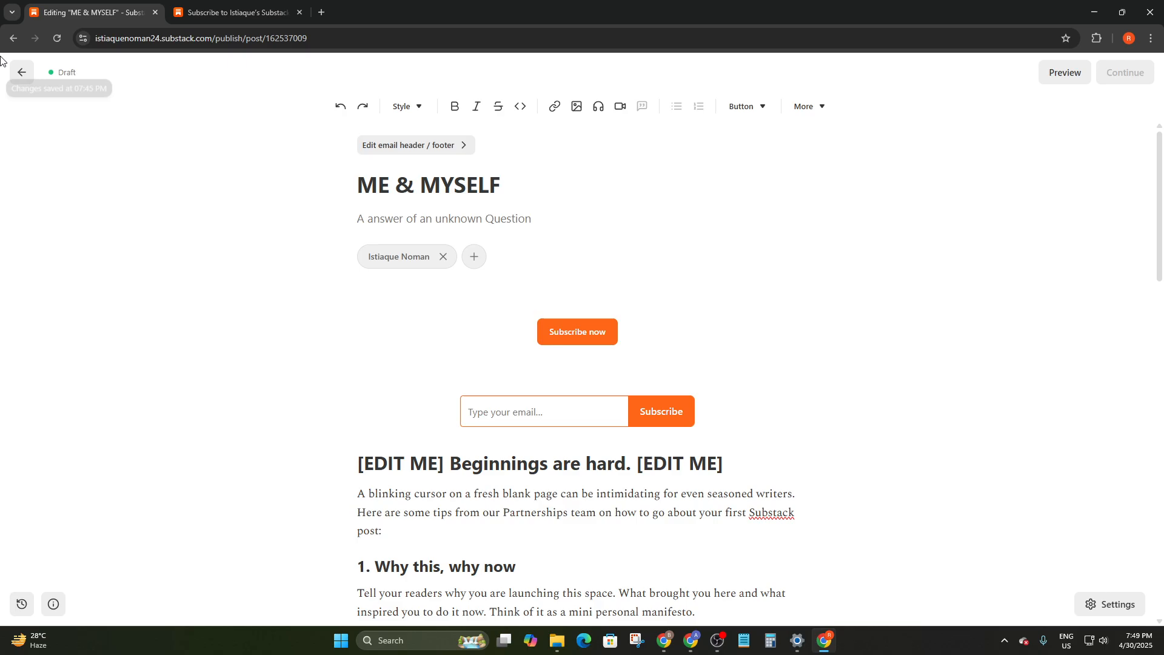
# Return to the Home dashboard and scroll through its setup checklist, subscriber count and drafts
pyautogui.click(21, 72)
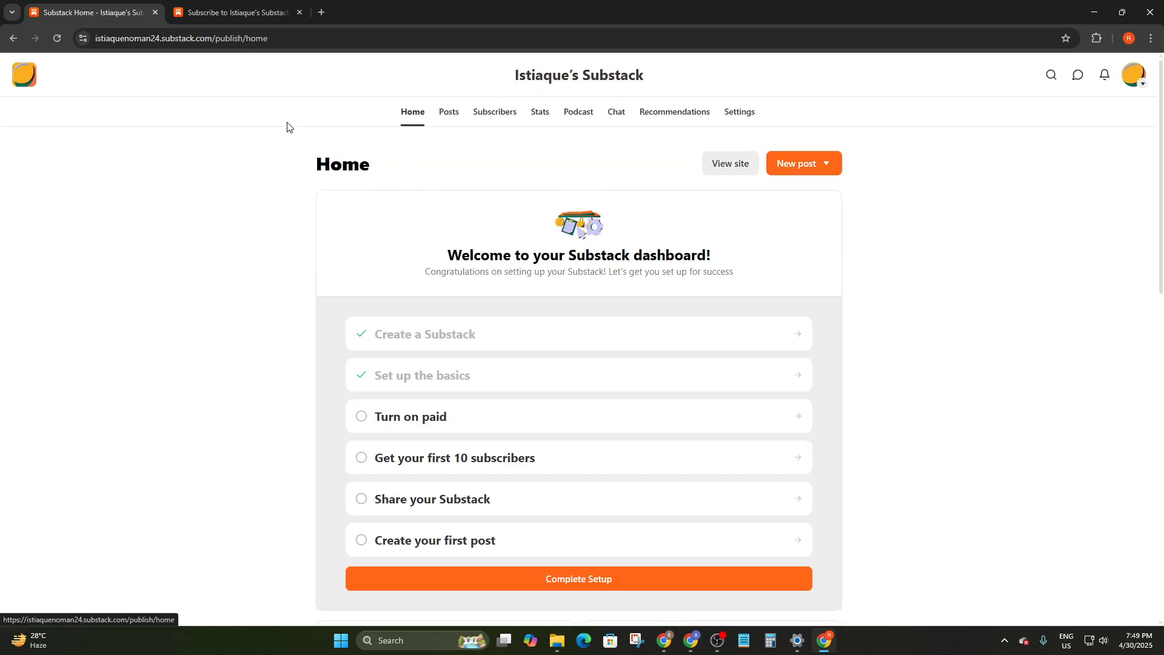
pyautogui.scroll(-5, 569, 246)
pyautogui.scroll(1, 454, 241)
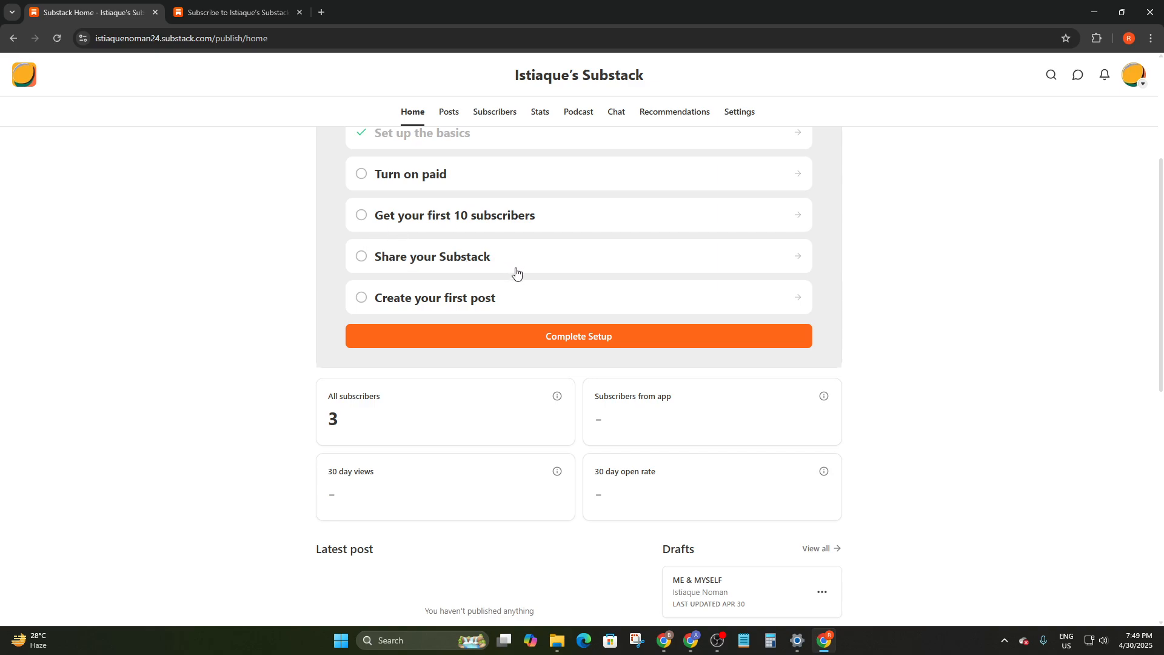
pyautogui.scroll(-2, 453, 302)
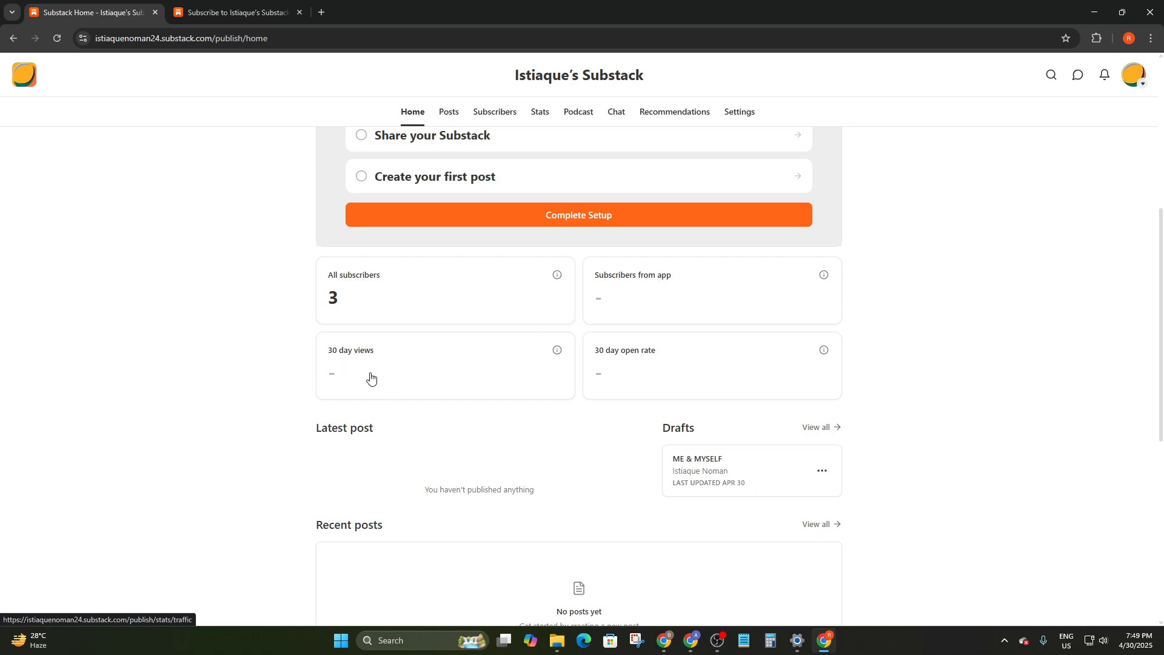
pyautogui.scroll(-7, 689, 361)
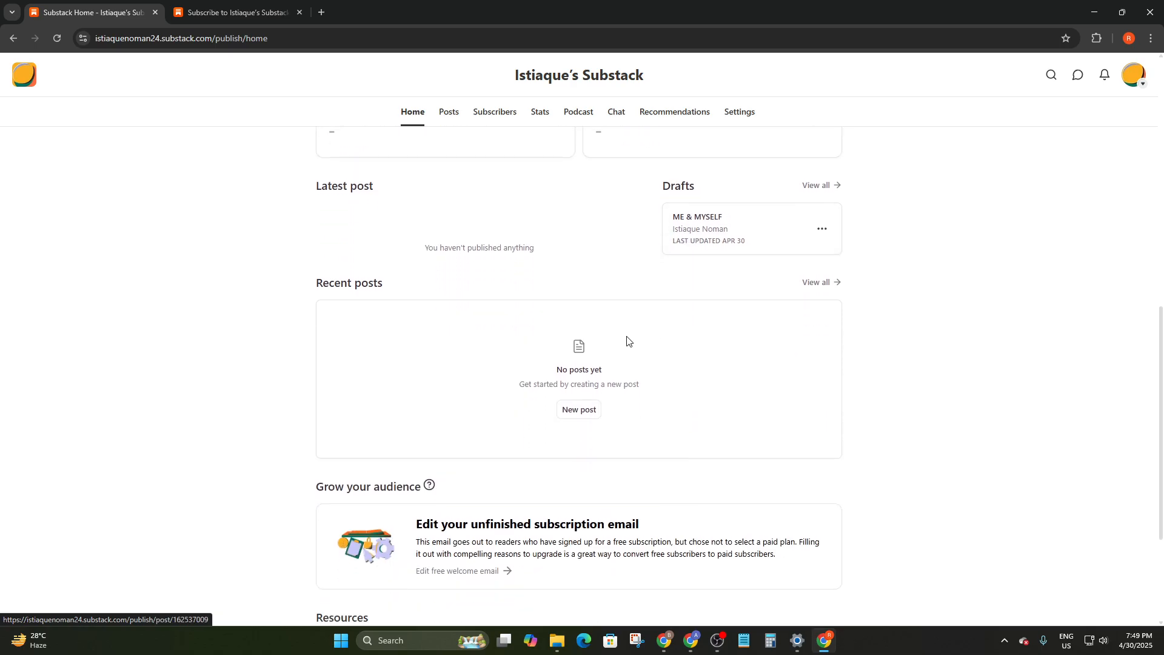
pyautogui.scroll(8, 513, 311)
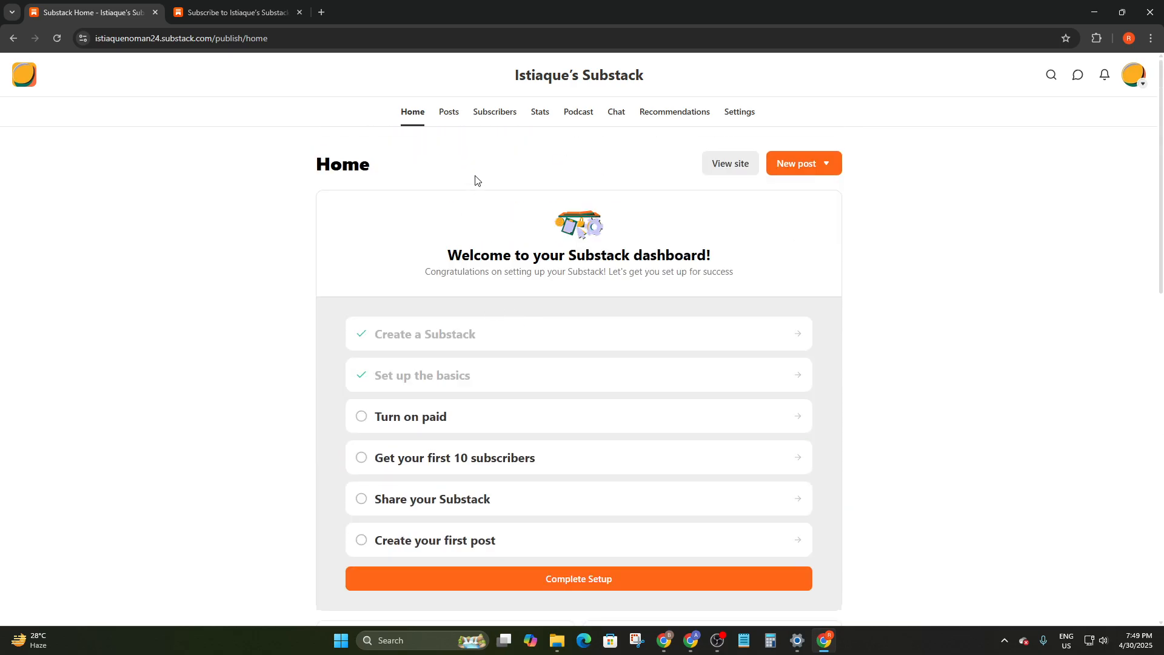
# Check the Drafts and Scheduled post lists, then review the Subscribers overview
pyautogui.click(453, 109)
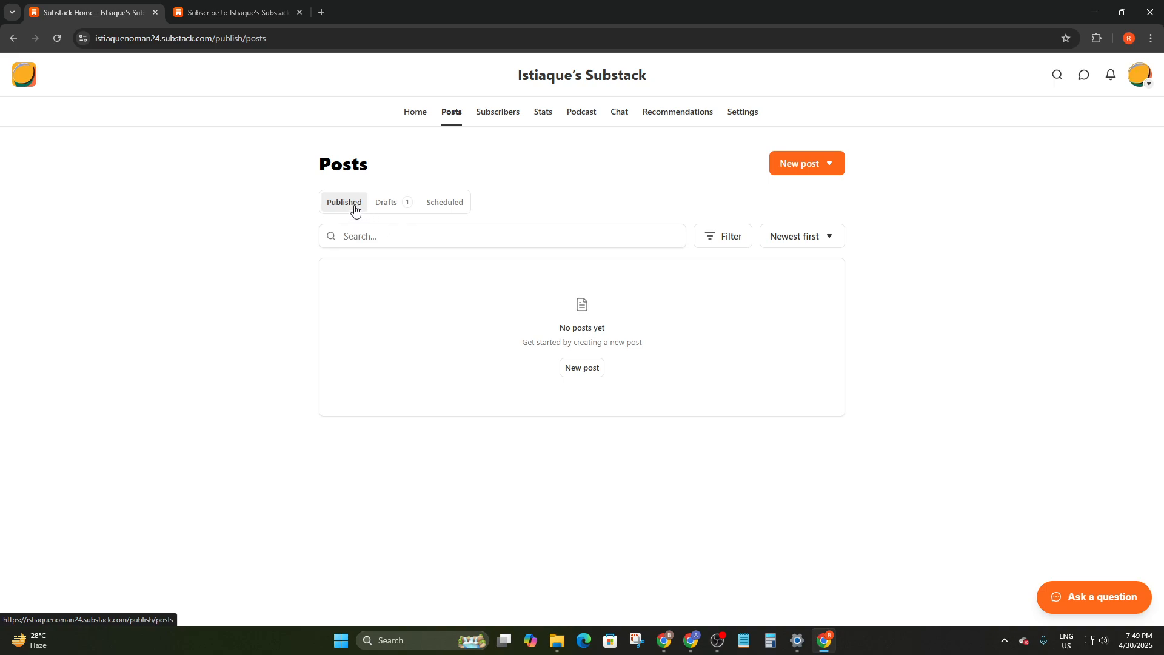
pyautogui.click(386, 201)
pyautogui.click(447, 206)
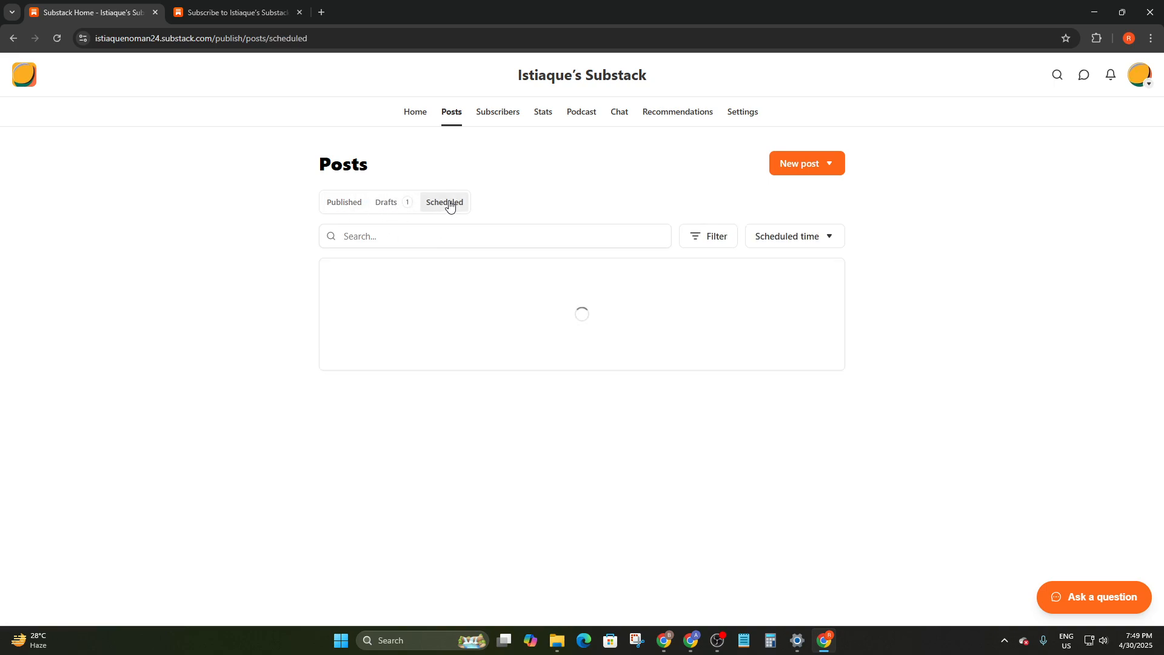
pyautogui.click(502, 113)
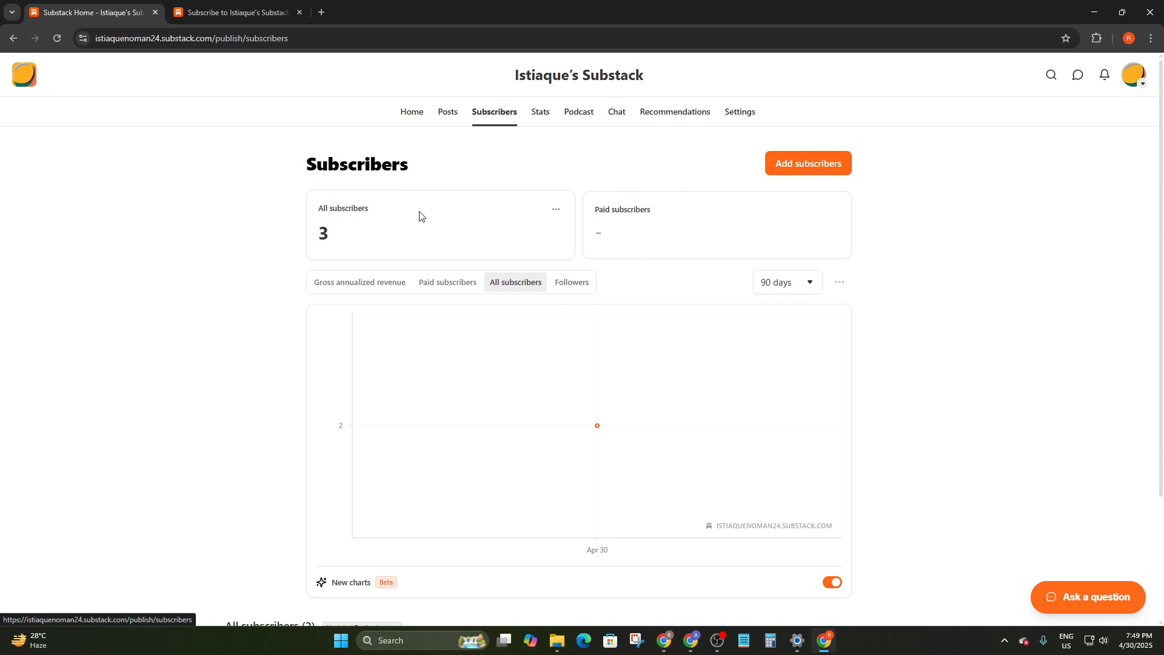
pyautogui.scroll(-2, 512, 273)
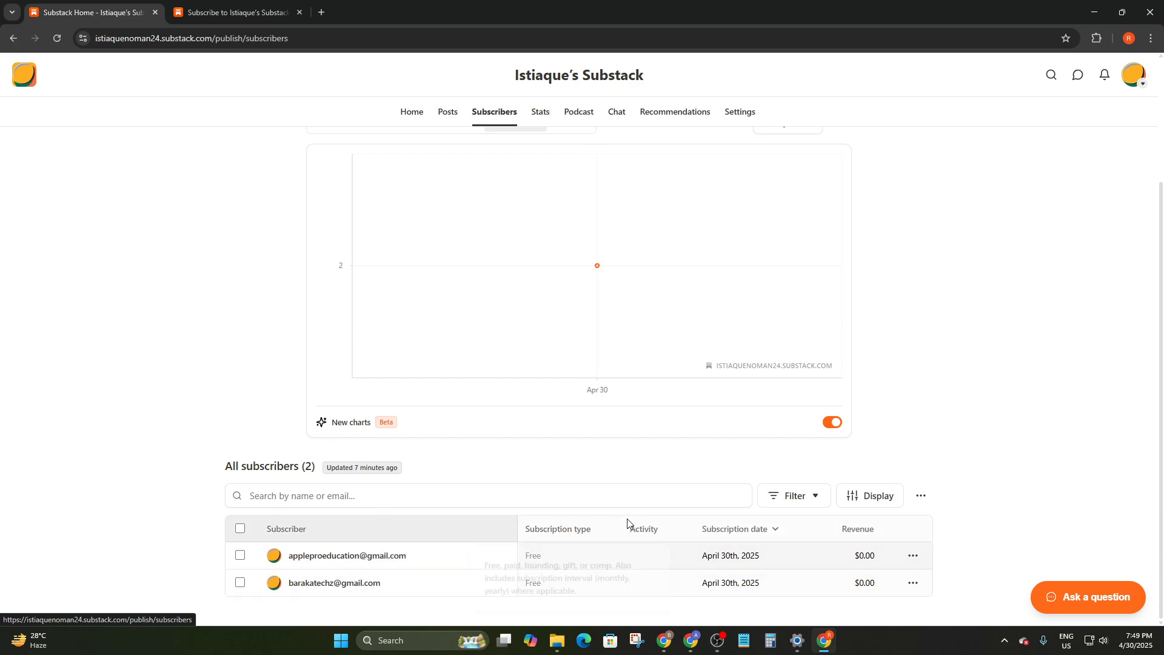
pyautogui.scroll(3, 694, 358)
pyautogui.scroll(-3, 710, 345)
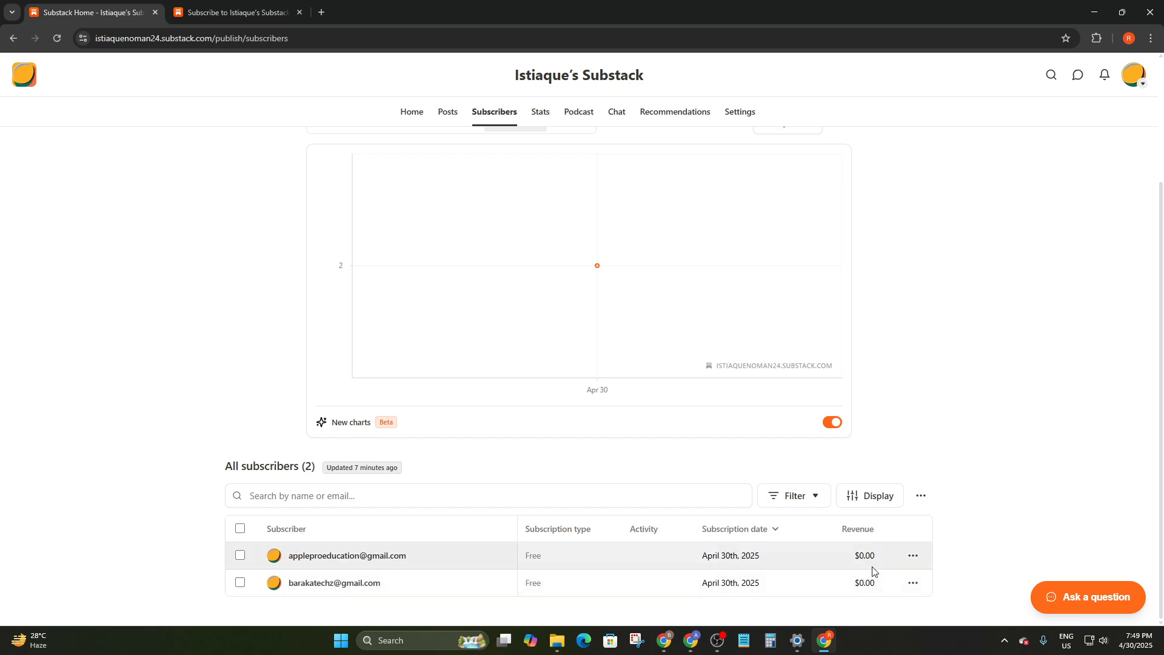
pyautogui.scroll(2, 793, 405)
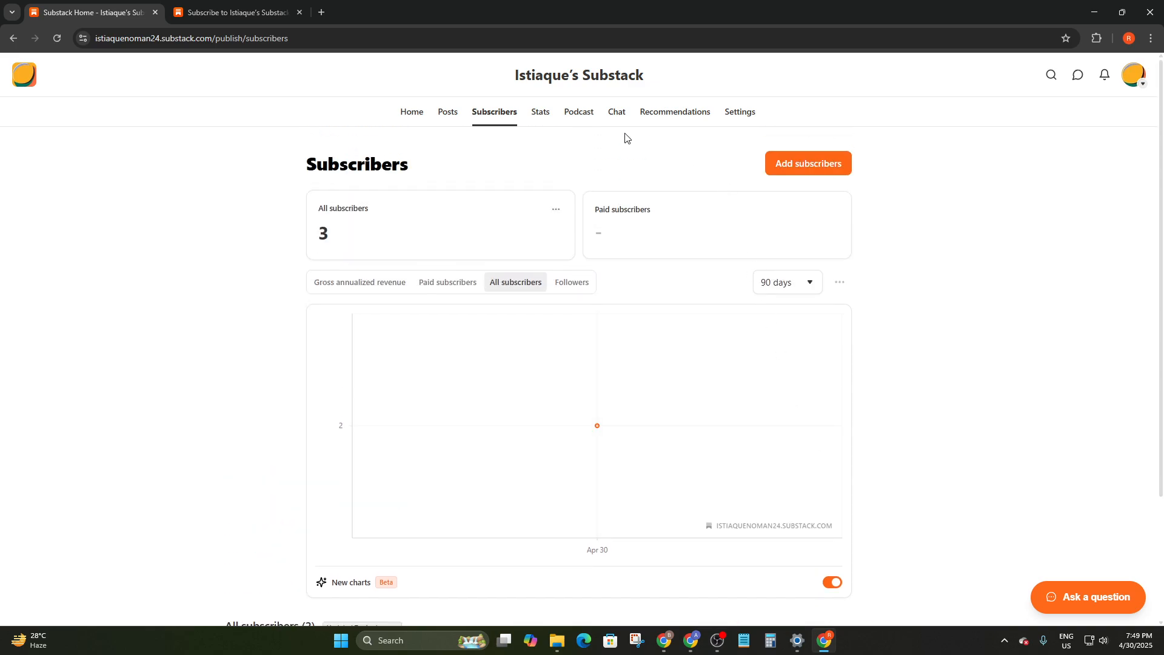
# Browse the Stats tabs: location, pledges, sharing, traffic, email and surveys
pyautogui.click(542, 113)
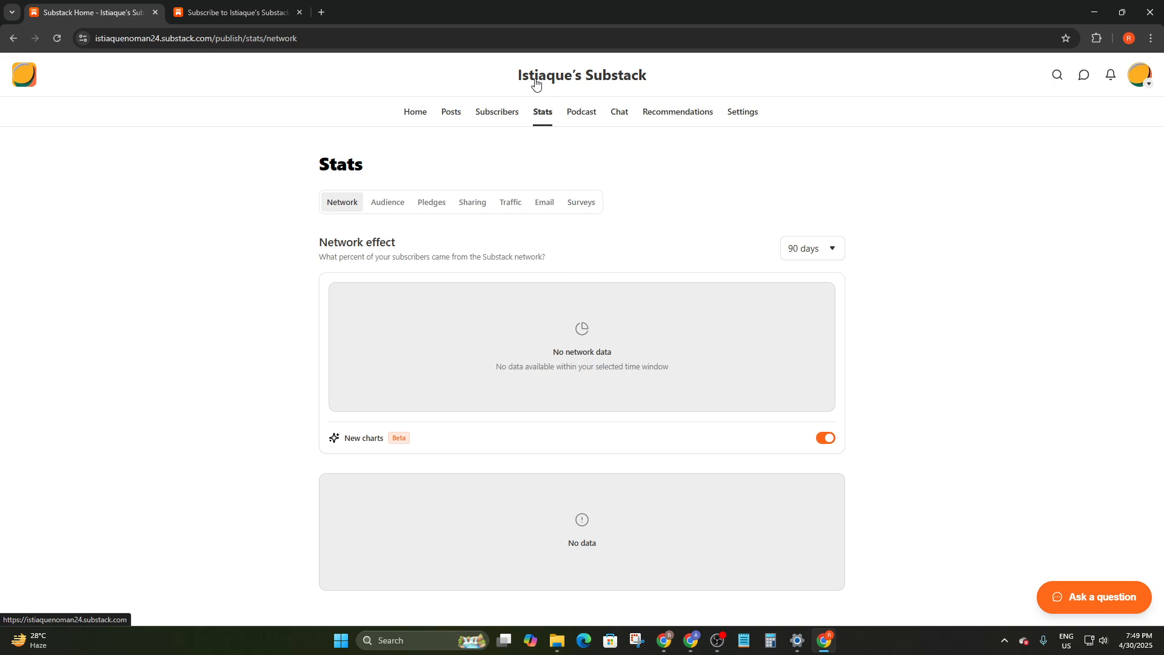
pyautogui.click(383, 206)
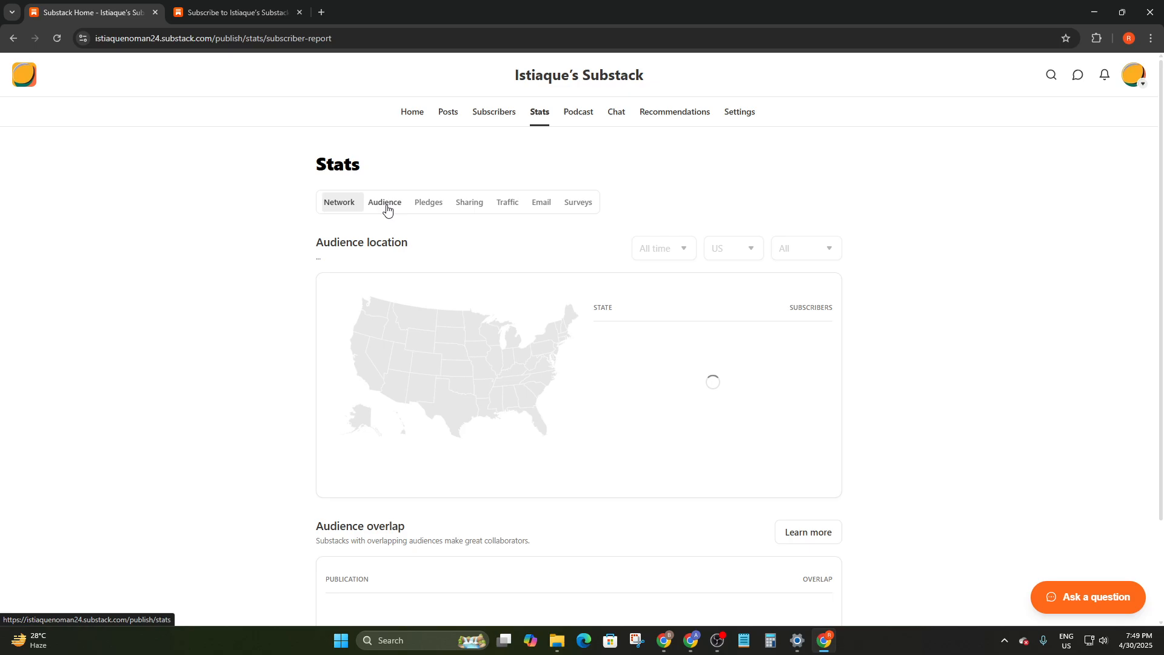
pyautogui.click(431, 205)
pyautogui.click(480, 206)
pyautogui.click(504, 203)
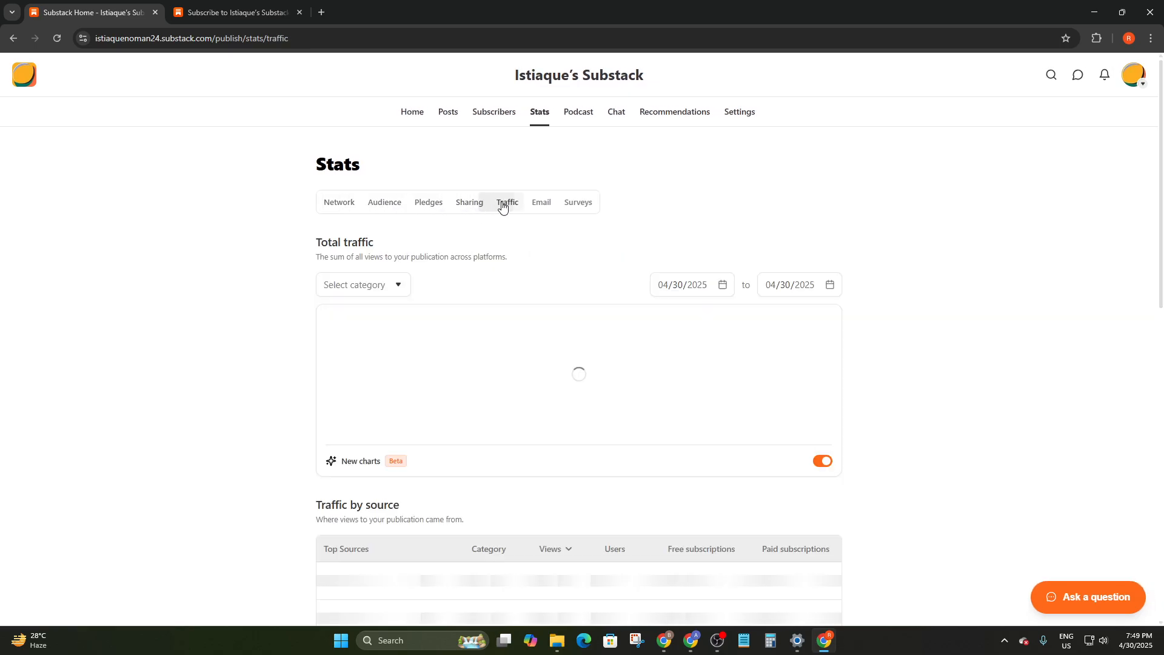
pyautogui.click(539, 205)
pyautogui.click(579, 206)
# Look over the Recommendations and Settings pages, then scroll the Home dashboard
pyautogui.click(678, 114)
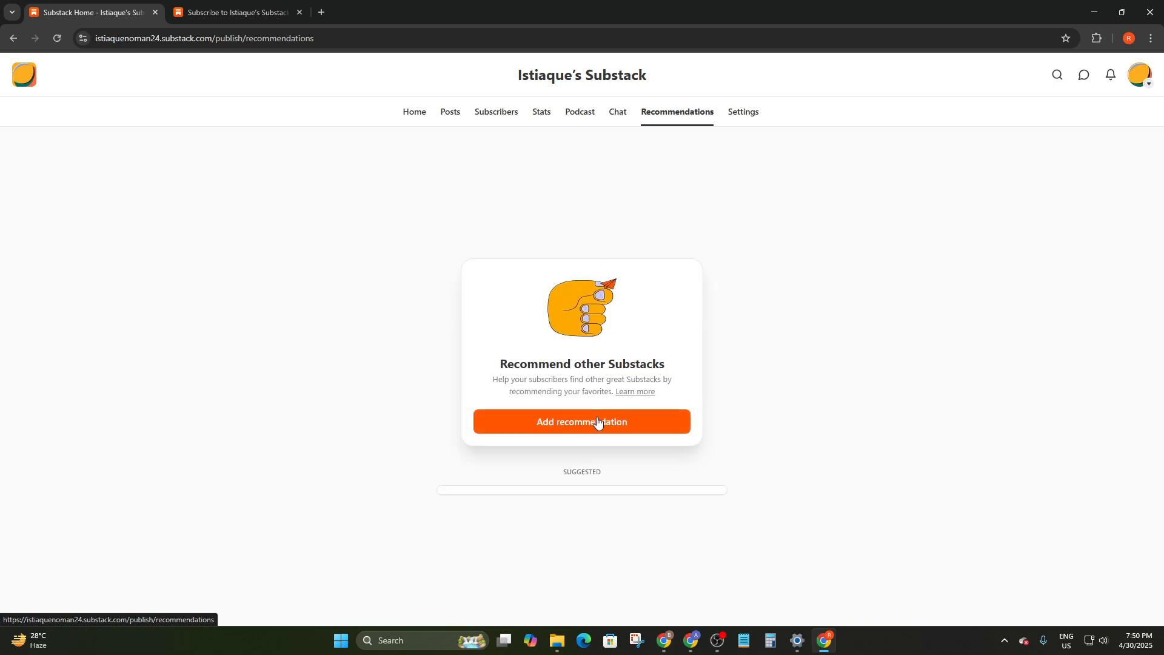
pyautogui.click(737, 111)
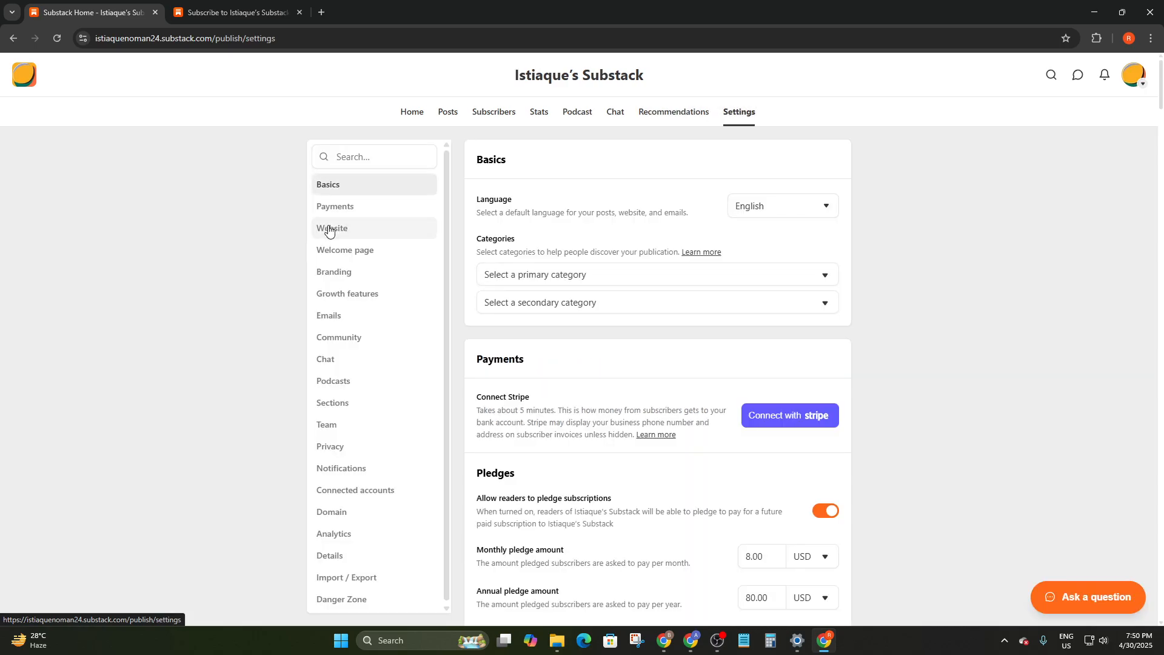
pyautogui.scroll(-1, 522, 224)
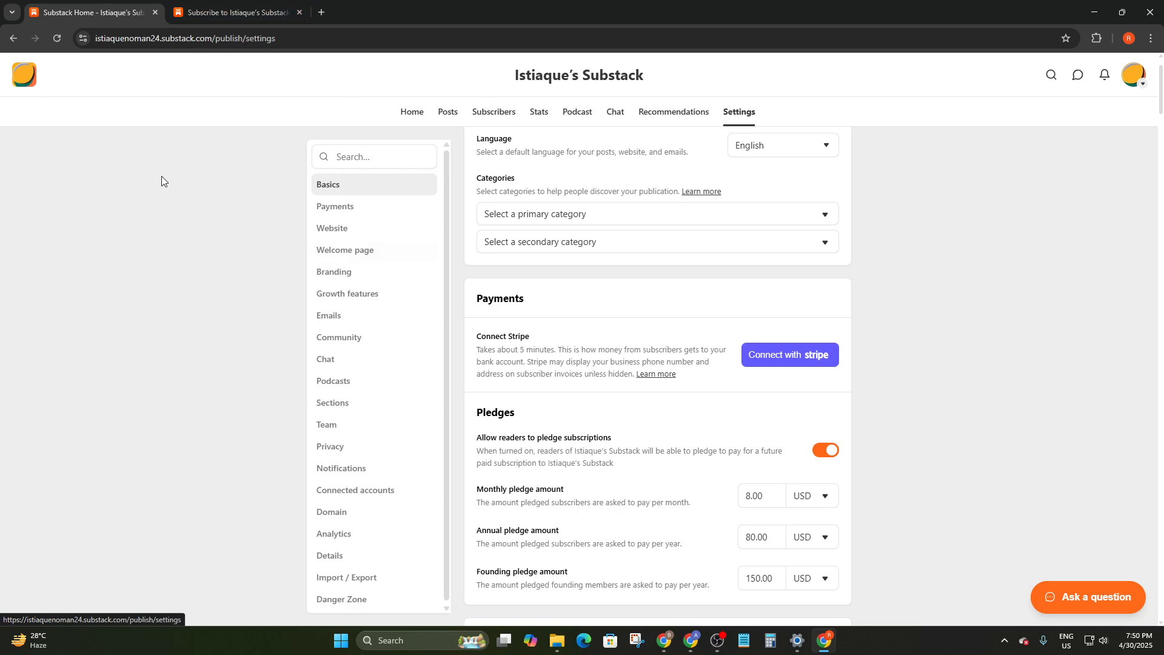
pyautogui.click(422, 112)
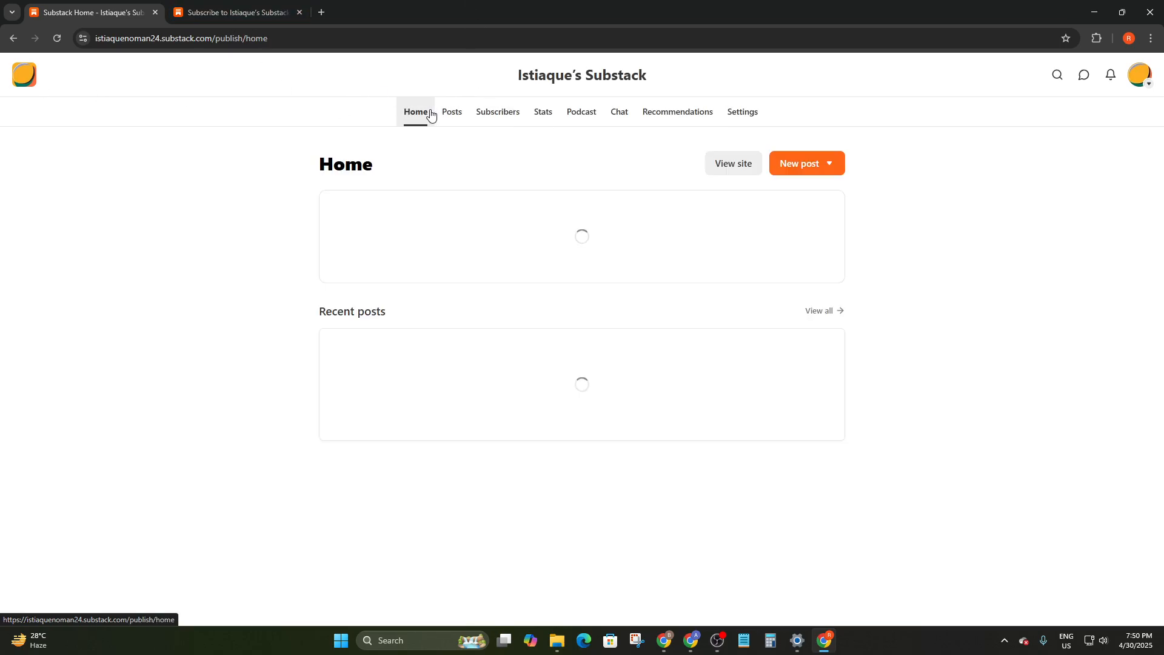
pyautogui.scroll(-5, 476, 257)
pyautogui.scroll(-3, 483, 293)
pyautogui.scroll(6, 512, 297)
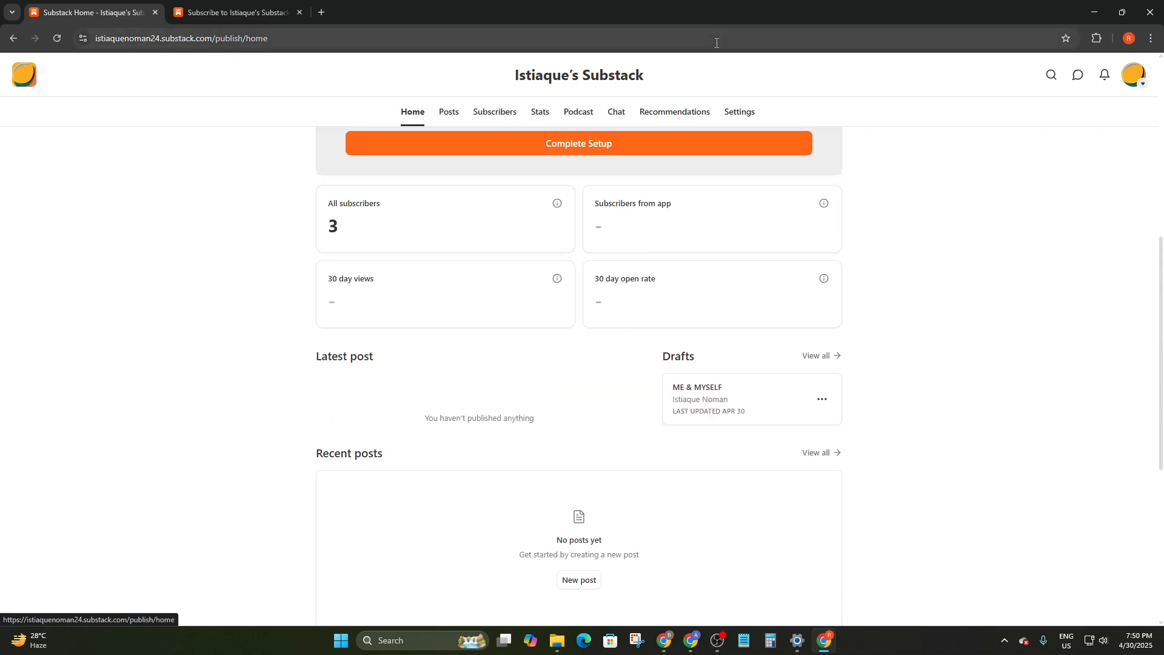
pyautogui.scroll(4, 475, 200)
pyautogui.scroll(3, 464, 230)
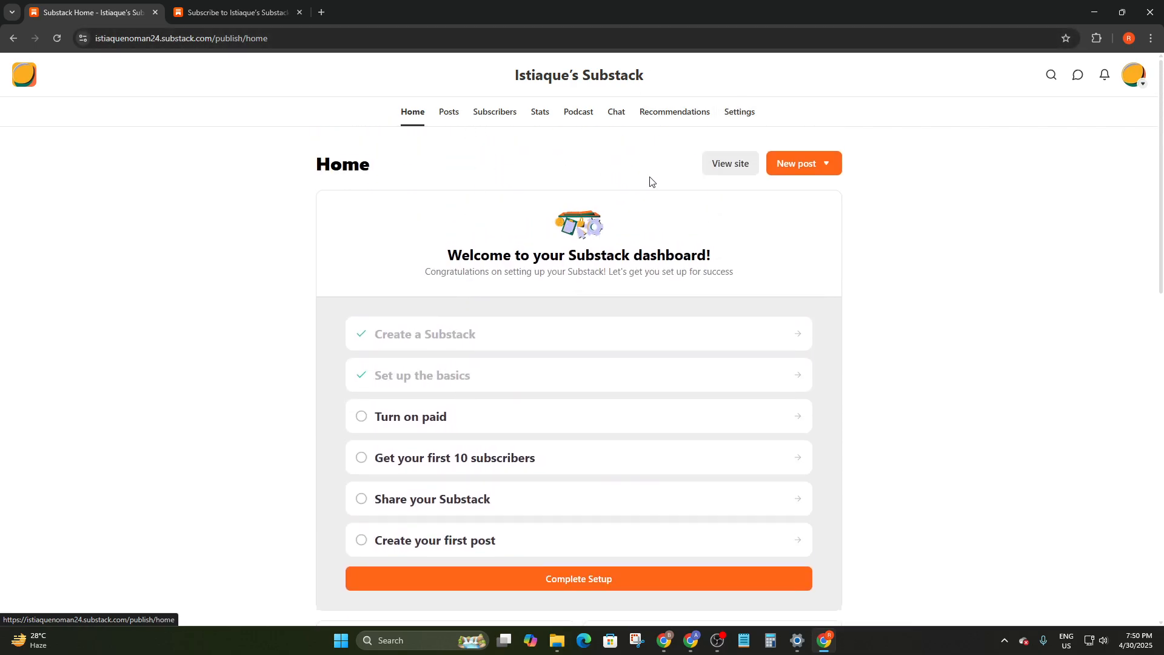
# Reopen the ME & MYSELF draft from the Posts Drafts list
pyautogui.click(450, 113)
pyautogui.click(387, 202)
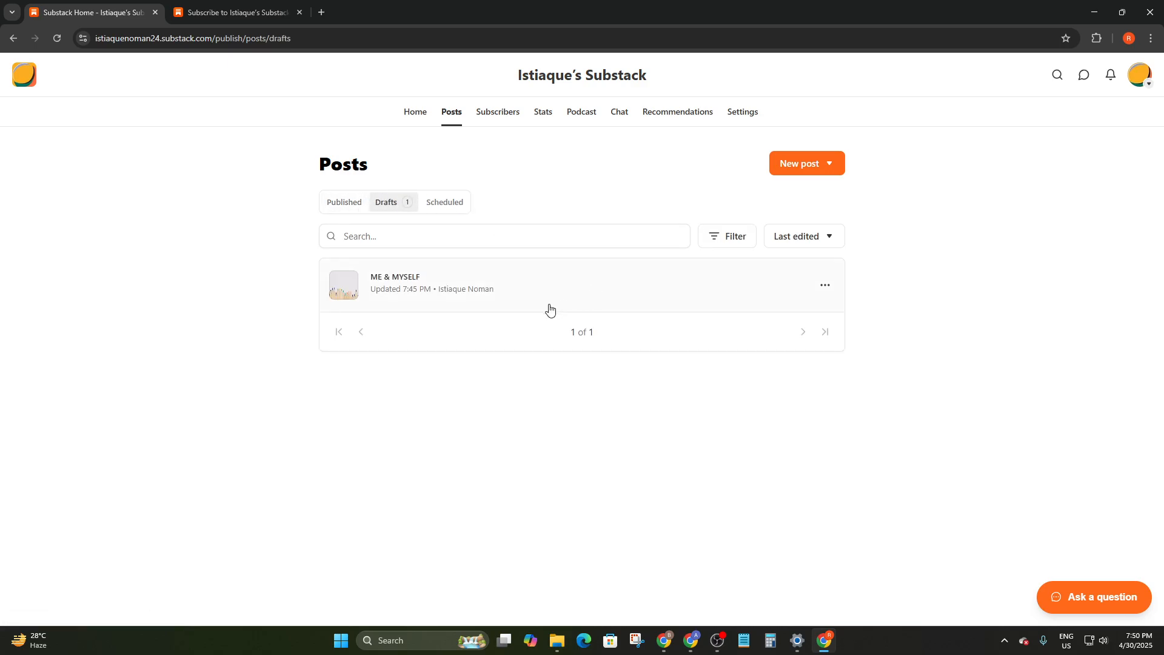
pyautogui.click(739, 294)
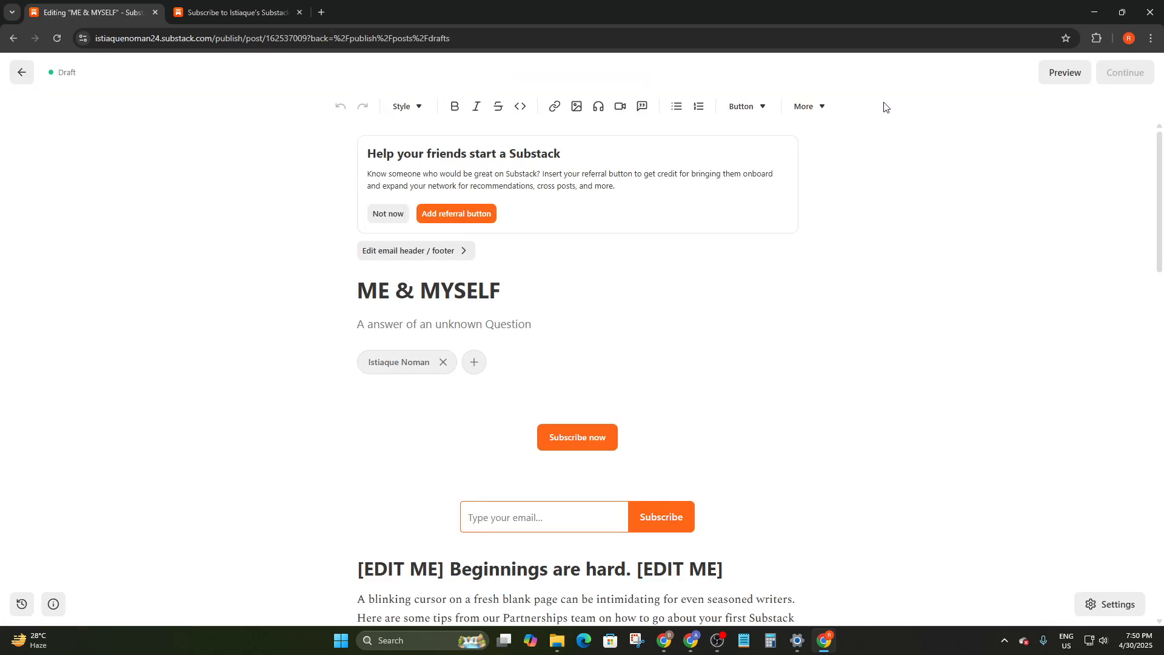
pyautogui.scroll(-6, 764, 205)
pyautogui.click(1108, 604)
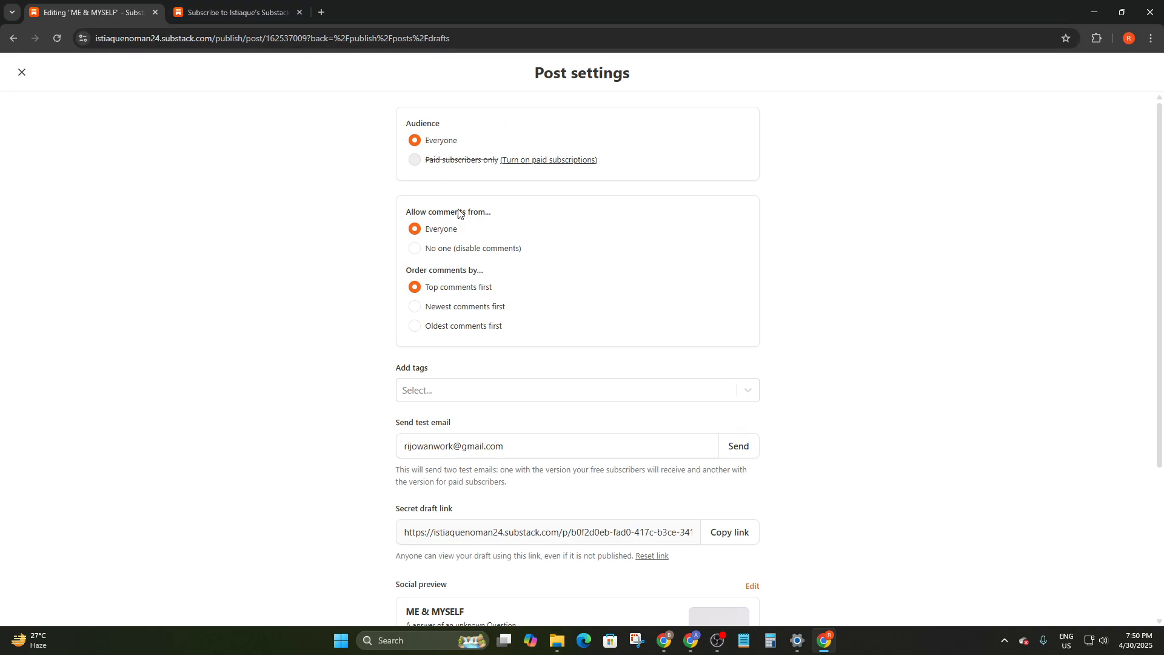
pyautogui.scroll(-1, 456, 233)
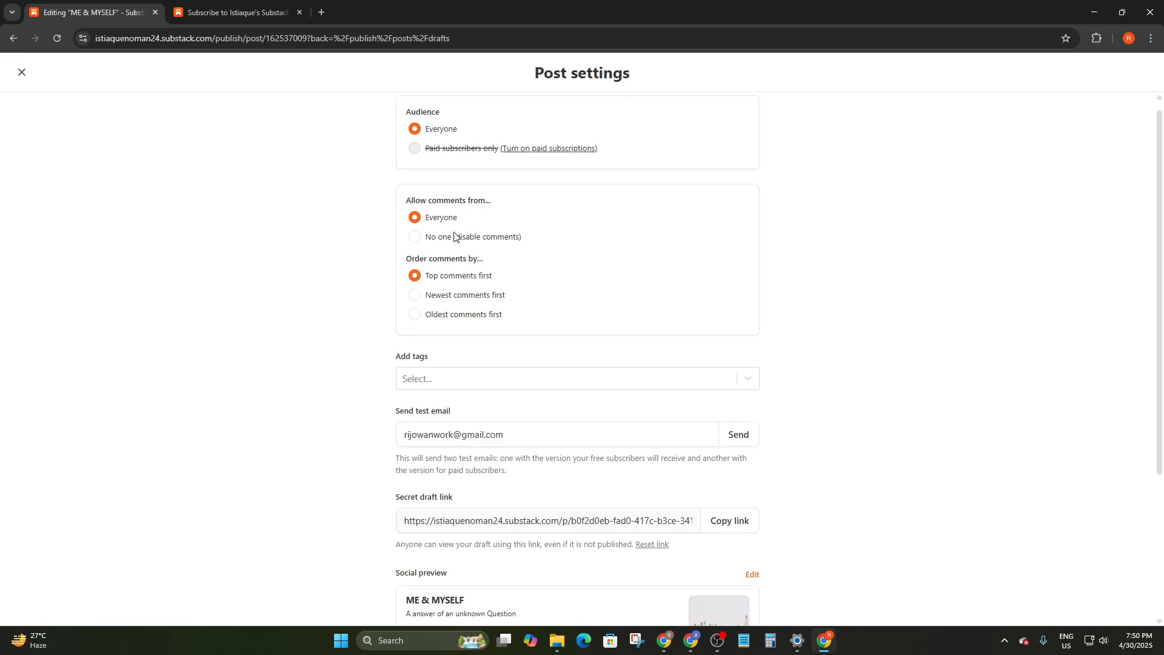
pyautogui.scroll(-3, 431, 147)
pyautogui.scroll(4, 527, 285)
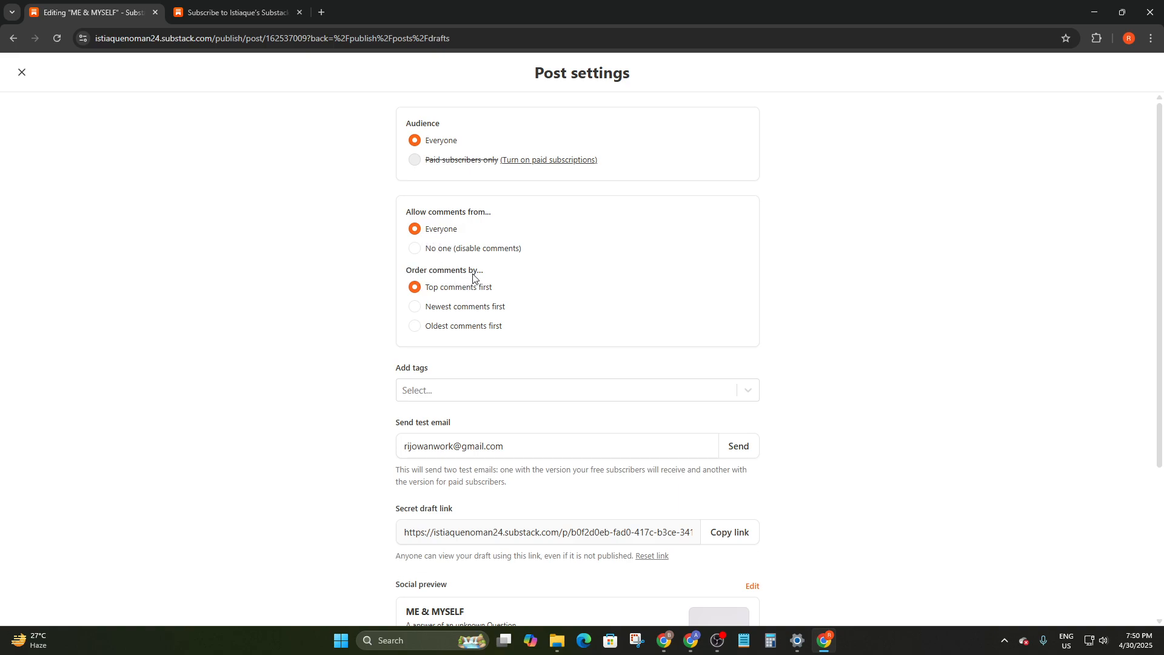
pyautogui.scroll(-1, 470, 353)
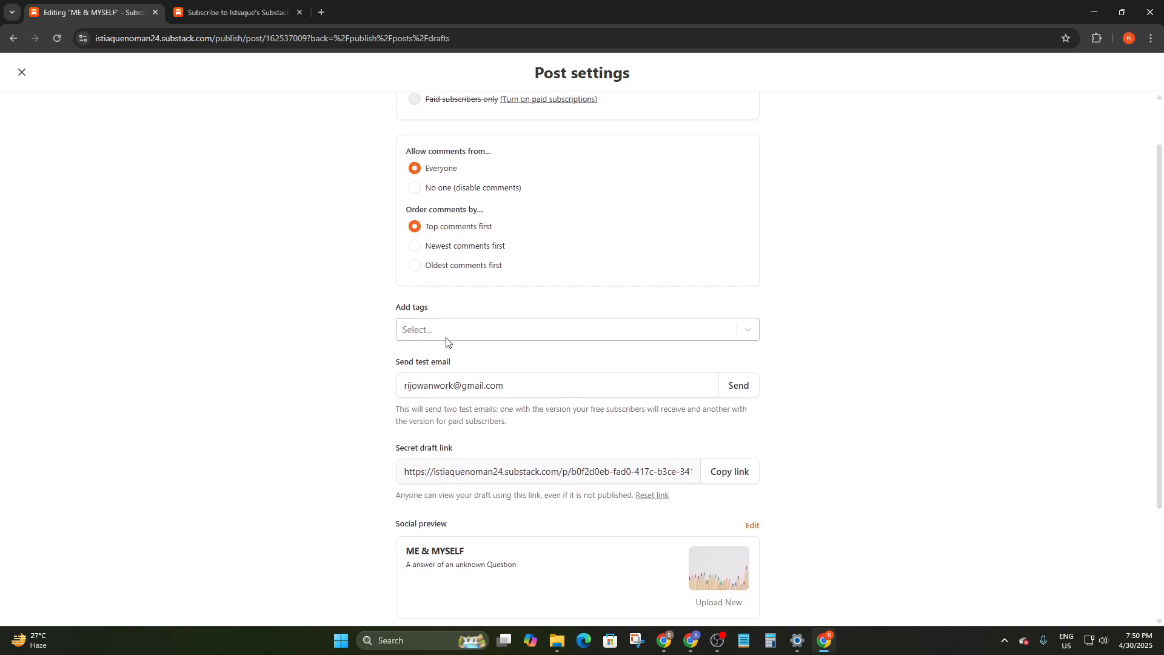
pyautogui.click(435, 330)
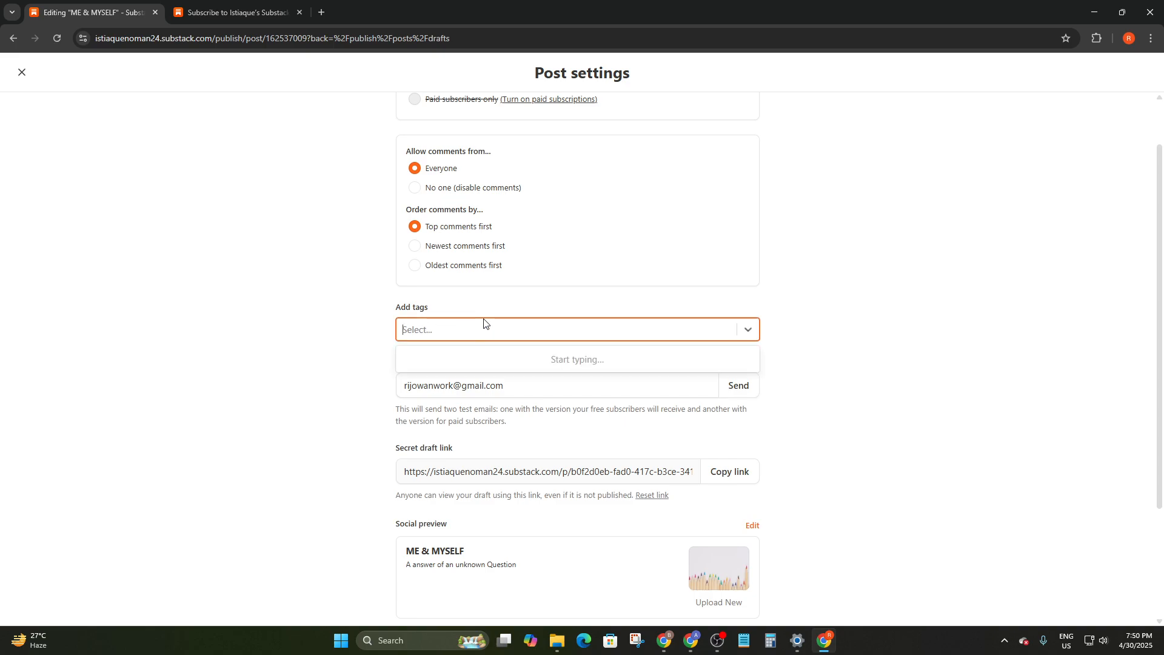
pyautogui.click(478, 308)
pyautogui.click(463, 328)
pyautogui.click(326, 375)
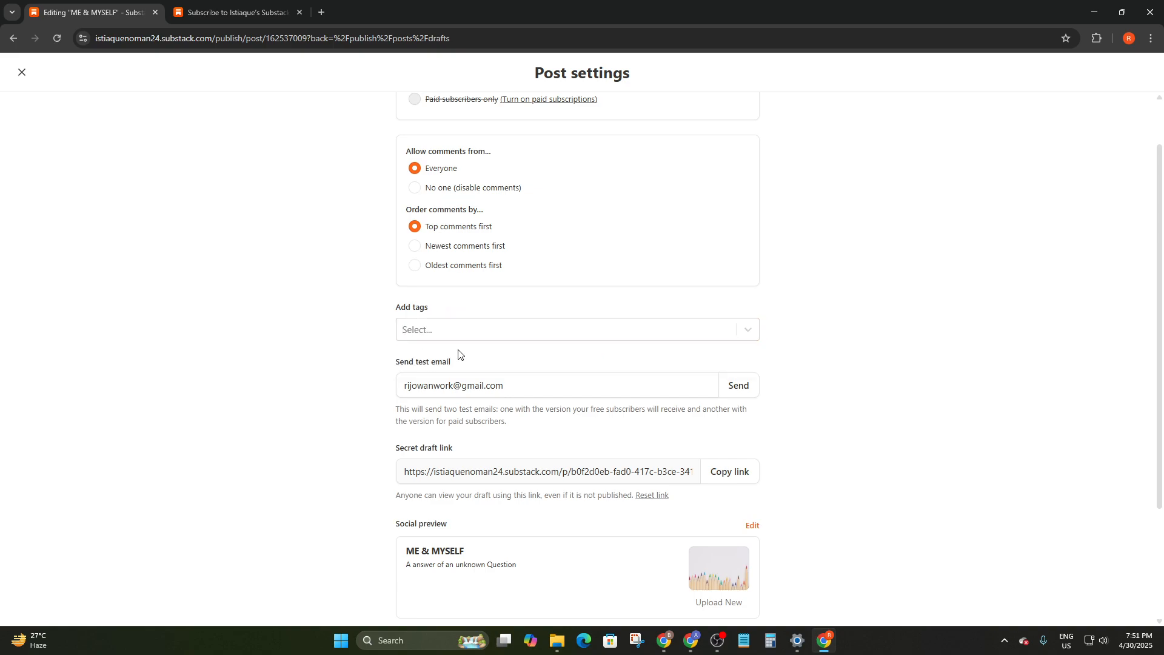
pyautogui.scroll(-2, 457, 356)
pyautogui.click(517, 261)
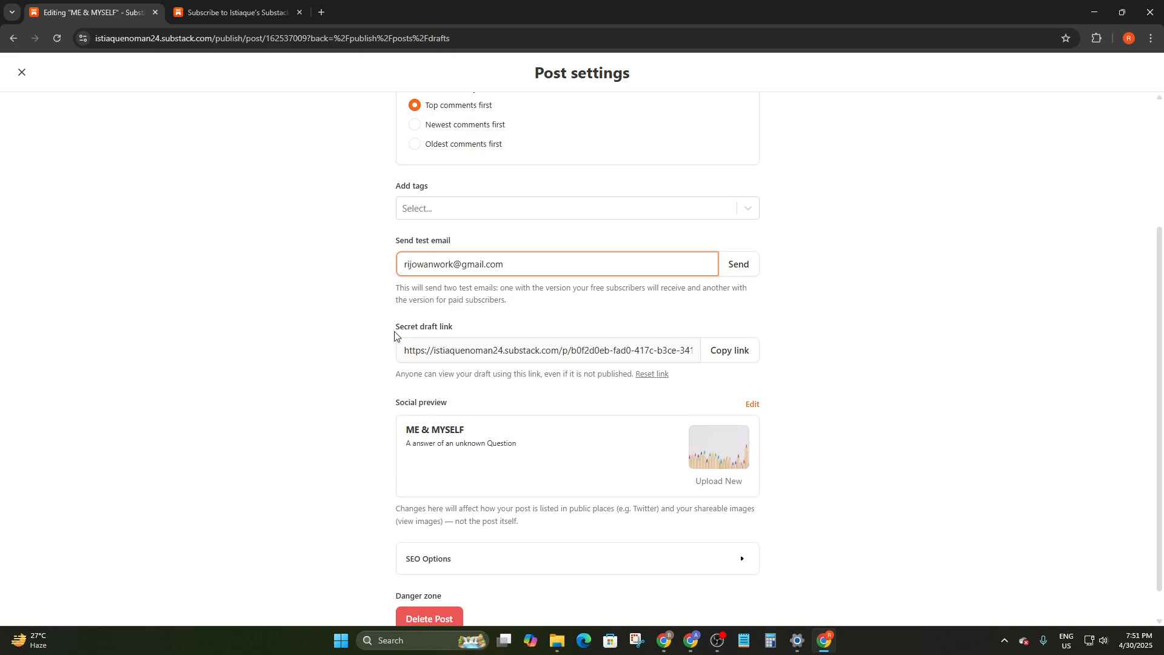
pyautogui.scroll(-1, 607, 361)
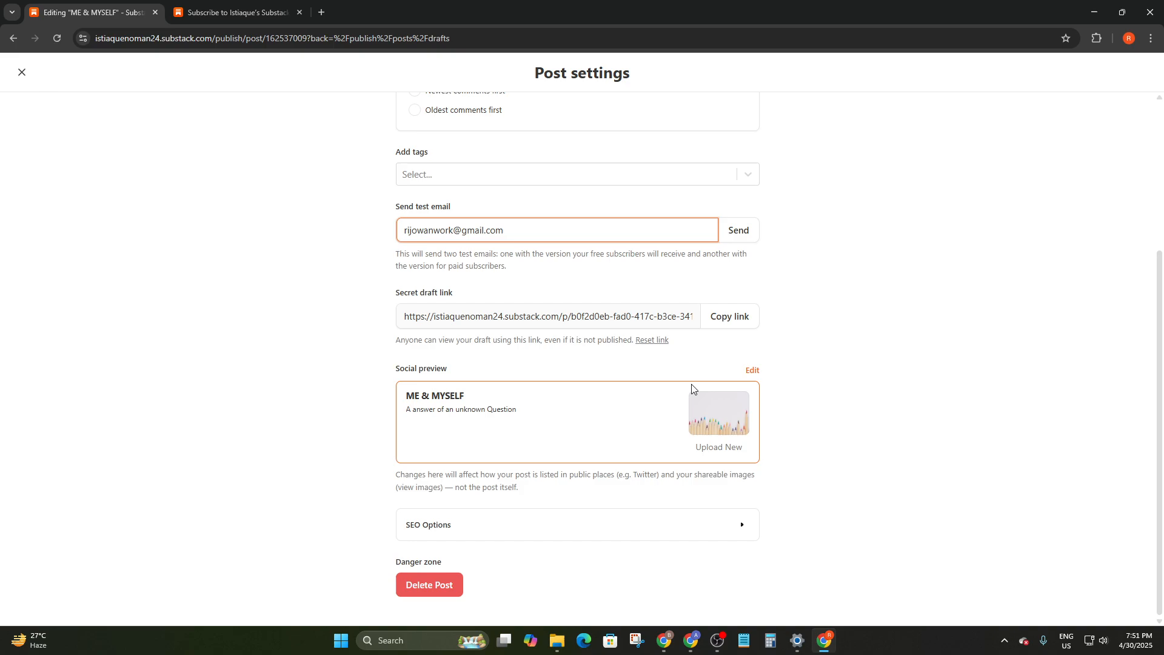
# Expand SEO Options, look over the SEO title, description and me-and-myself URL, then close Post settings
pyautogui.click(436, 529)
pyautogui.scroll(-3, 435, 530)
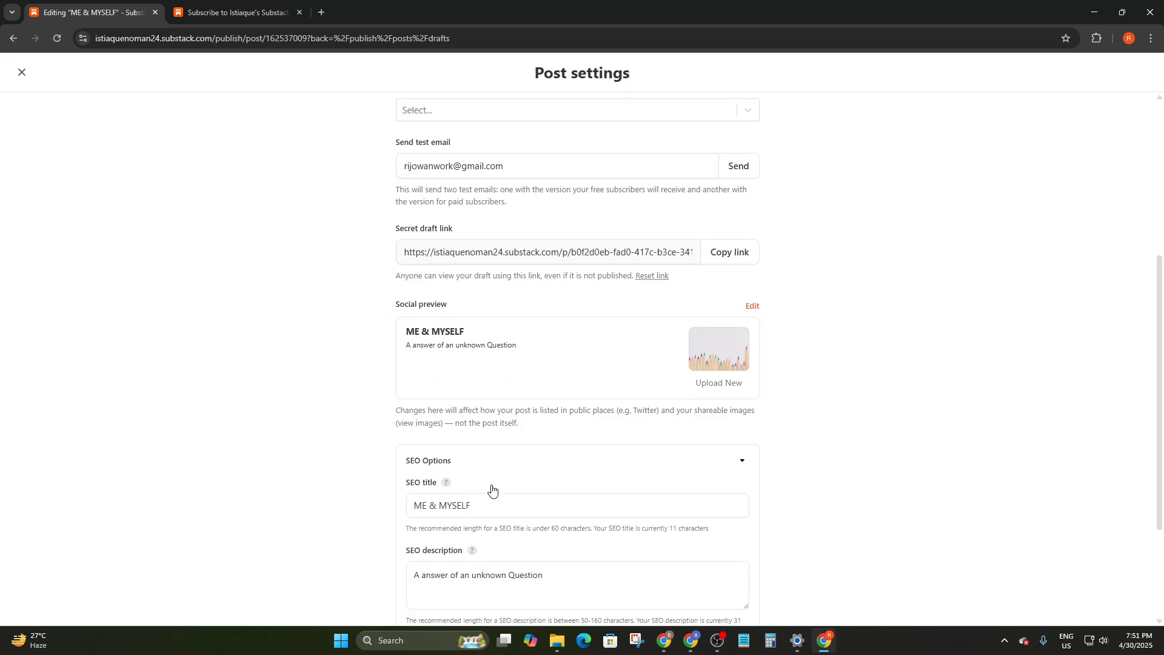
pyautogui.moveTo(405, 368); pyautogui.dragTo(459, 379)
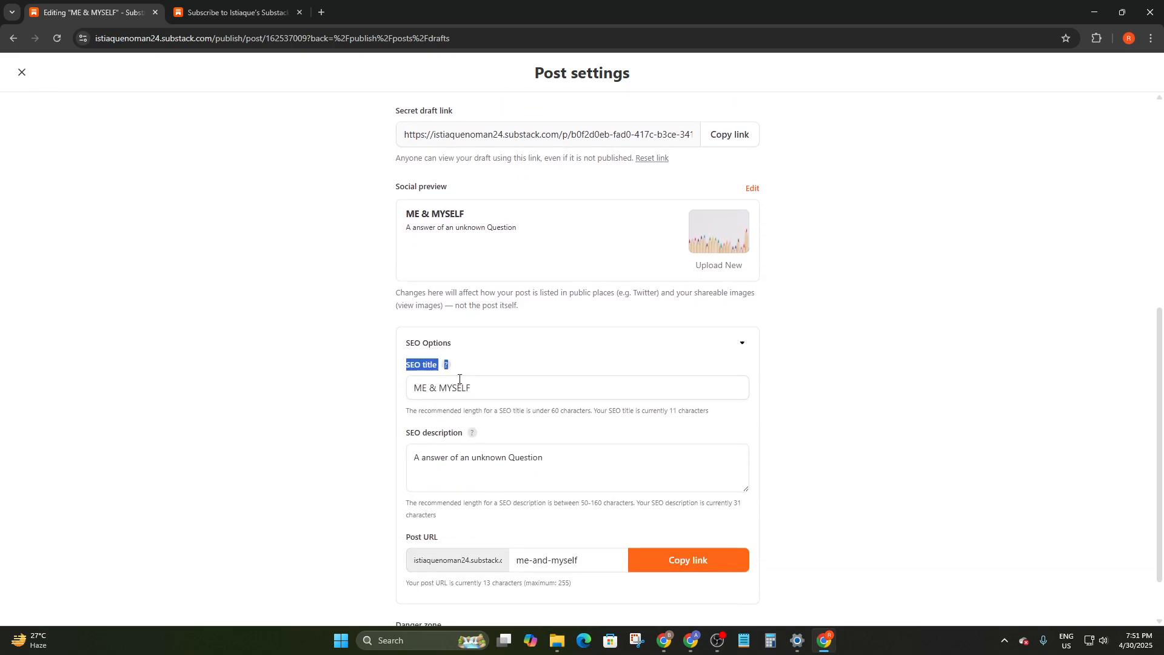
pyautogui.moveTo(406, 436); pyautogui.dragTo(473, 435)
pyautogui.click(673, 351)
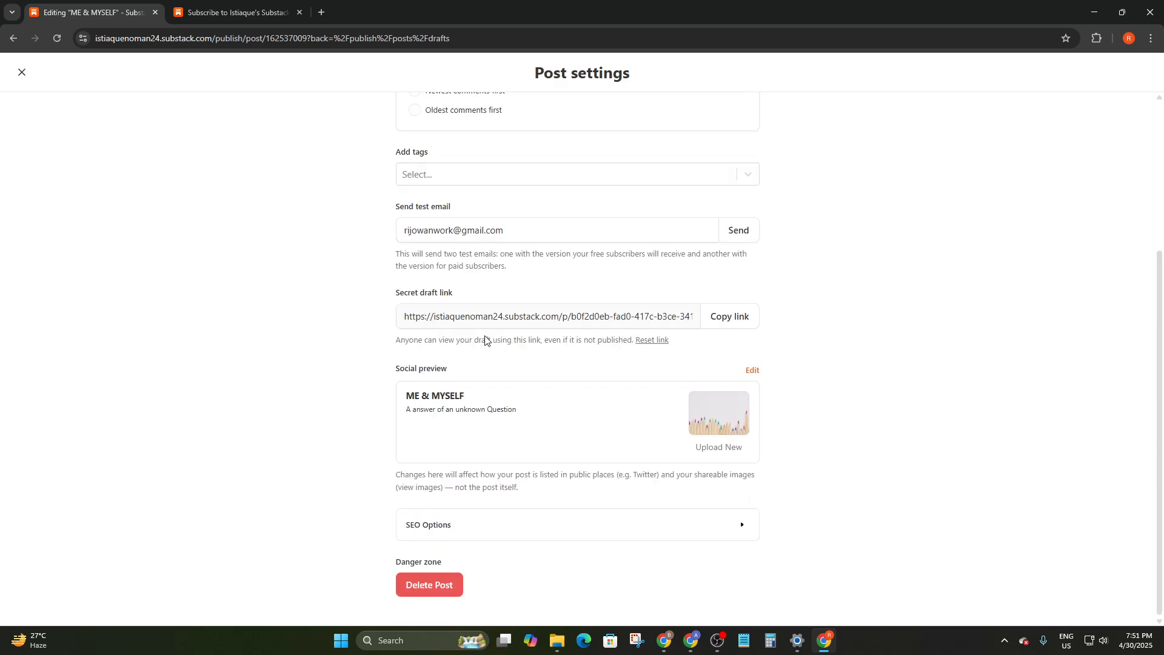
pyautogui.click(473, 522)
pyautogui.scroll(-1, 467, 356)
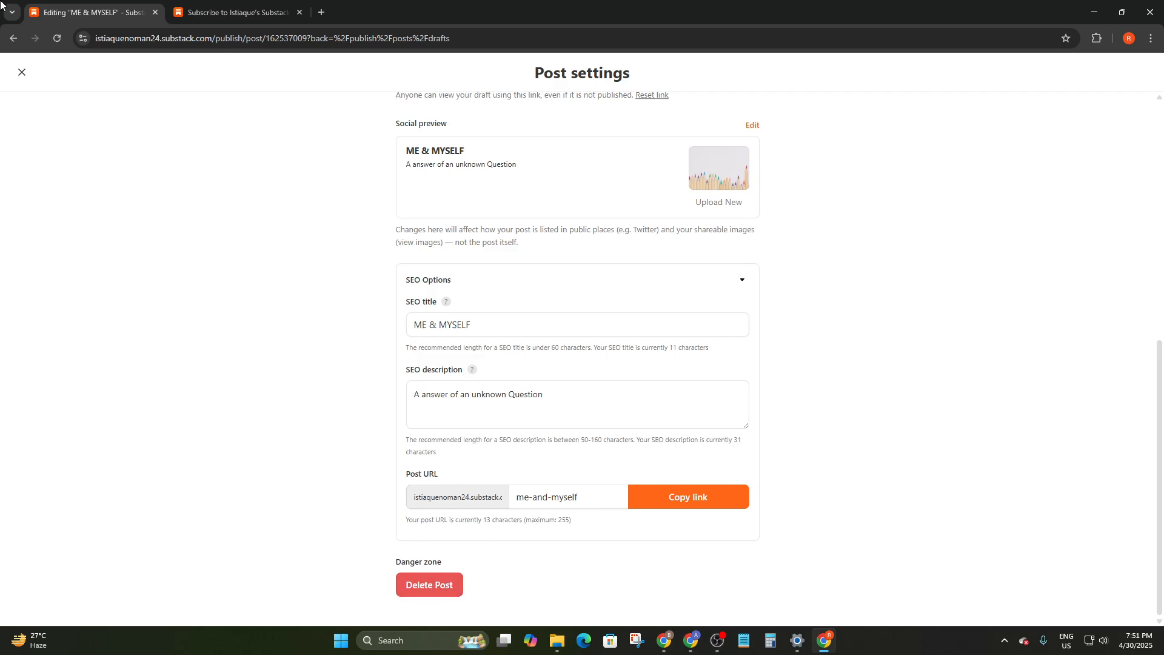
pyautogui.click(21, 73)
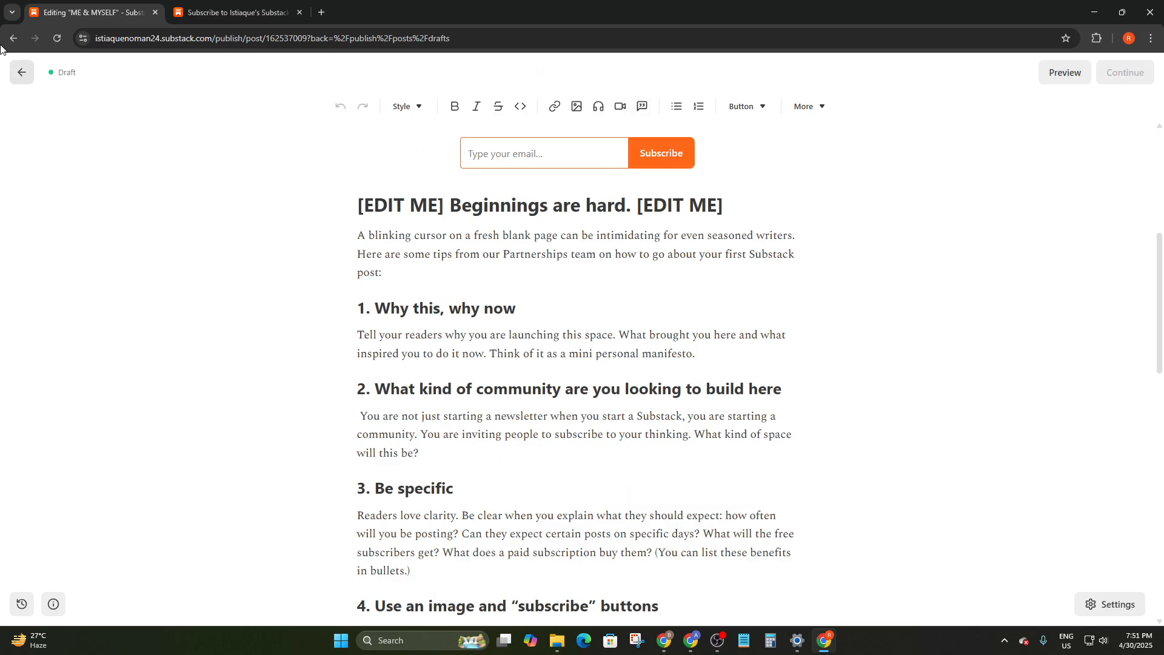
# Leave the editor and open the publication Settings page
pyautogui.click(20, 73)
pyautogui.click(739, 112)
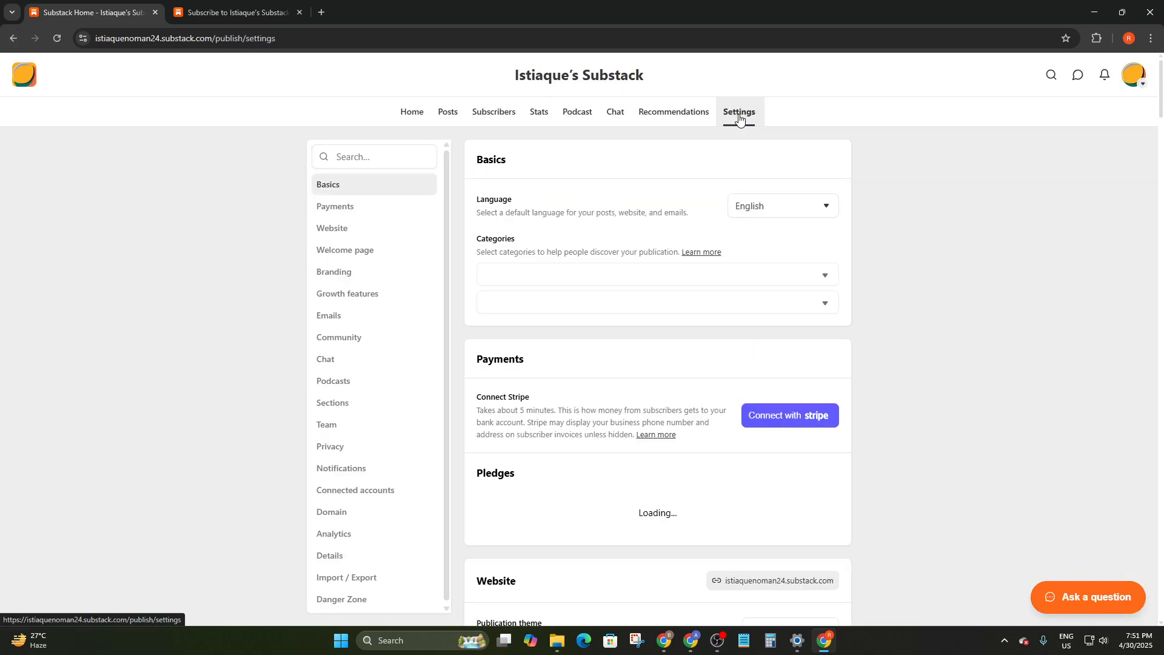
pyautogui.scroll(-1, 637, 368)
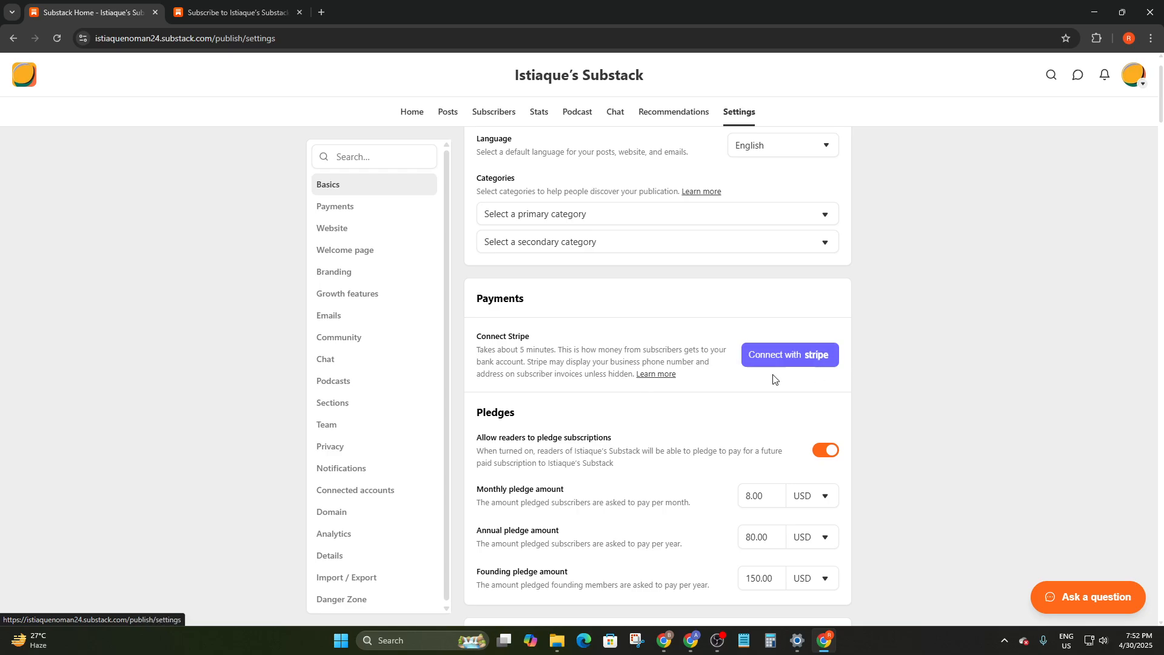
# In Payments, review the 8.00 monthly, 80.00 annual and founding pledge amounts, keeping USD
pyautogui.click(364, 205)
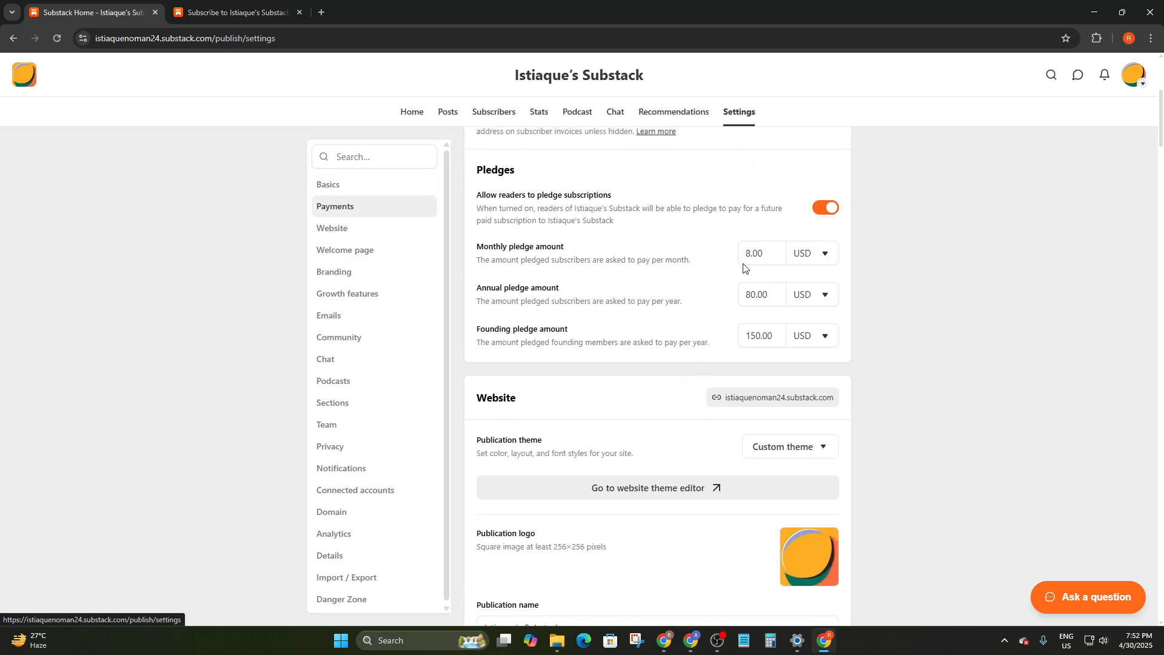
pyautogui.doubleClick(765, 255)
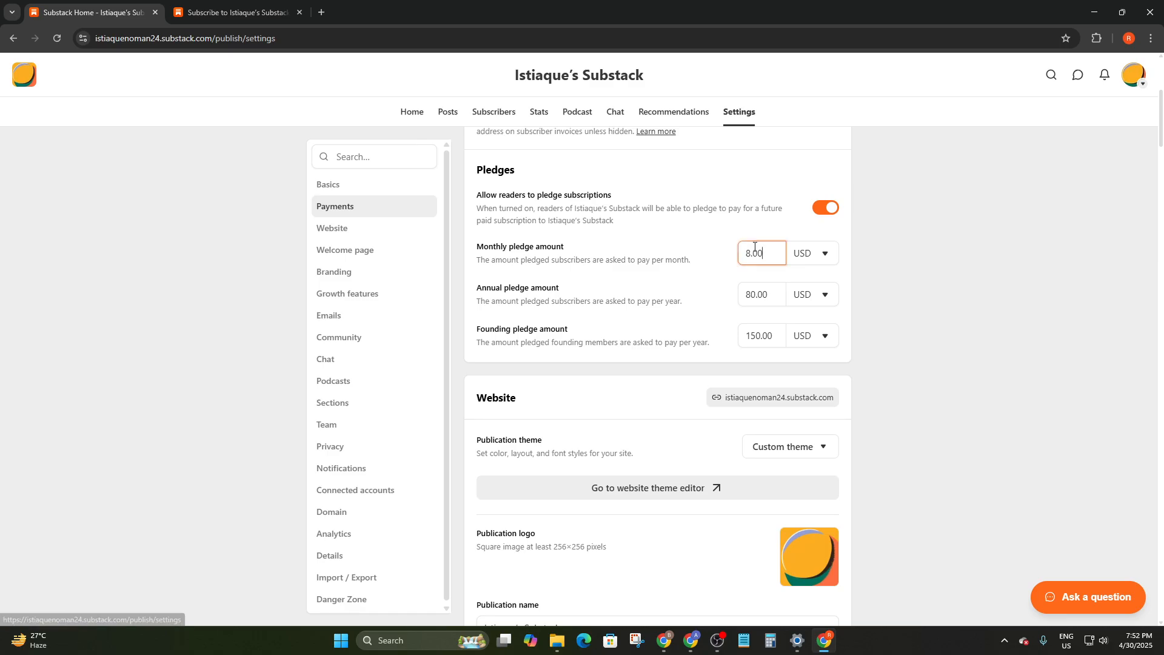
pyautogui.doubleClick(753, 295)
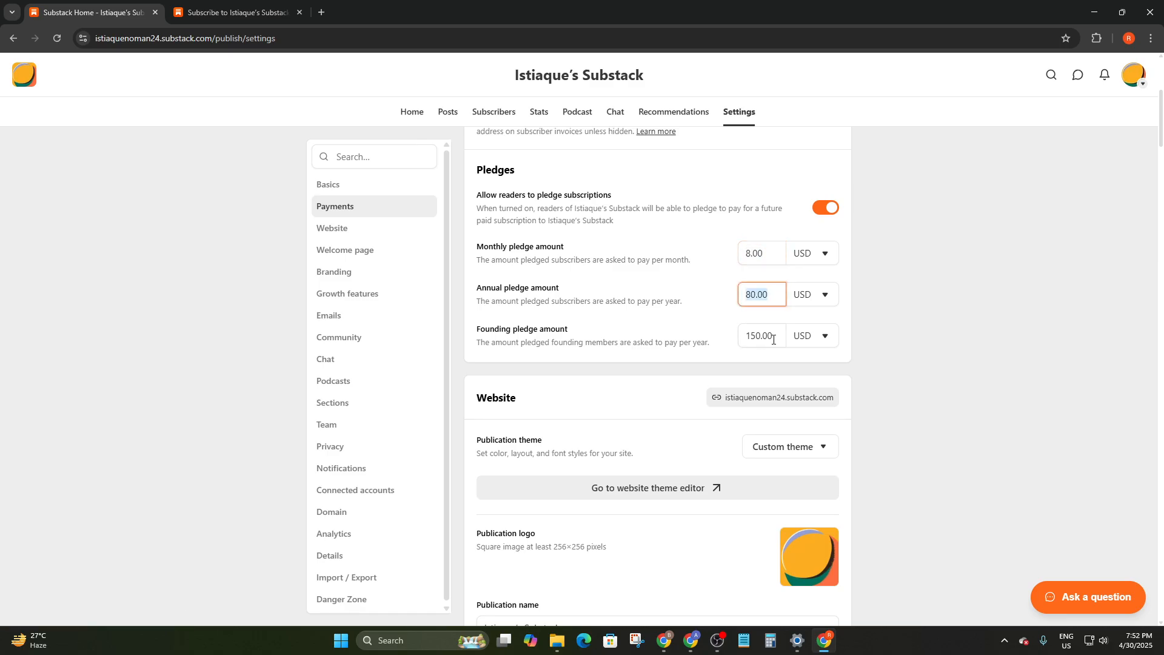
pyautogui.moveTo(786, 337); pyautogui.dragTo(753, 336)
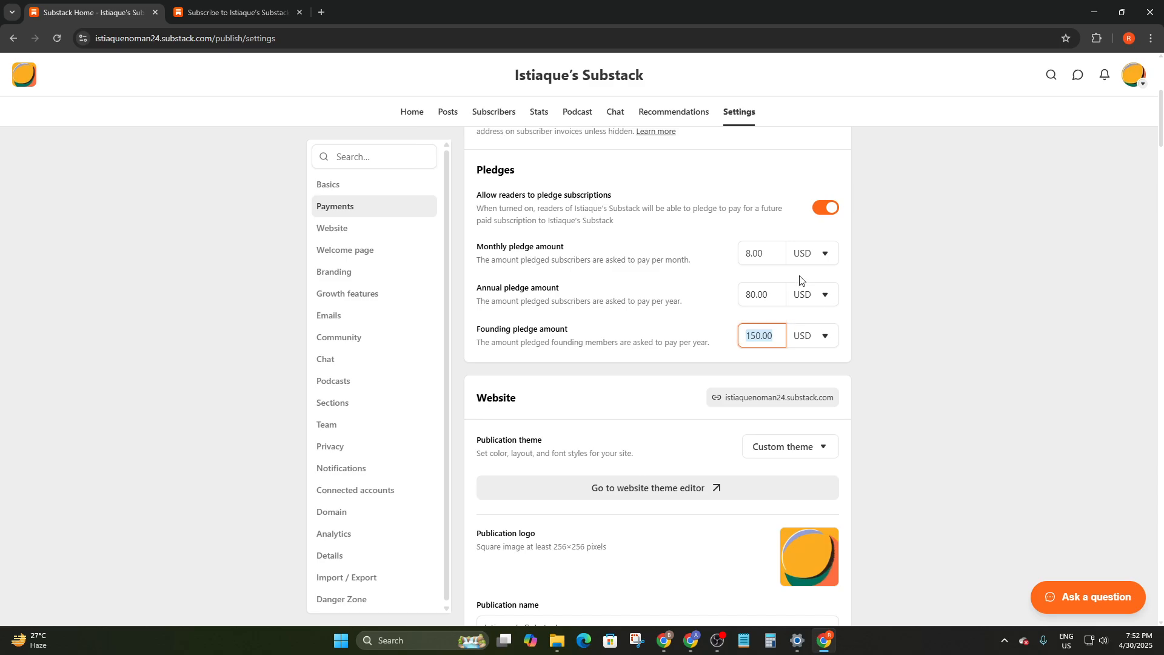
pyautogui.click(808, 254)
pyautogui.click(901, 307)
pyautogui.scroll(-5, 849, 315)
pyautogui.scroll(5, 758, 303)
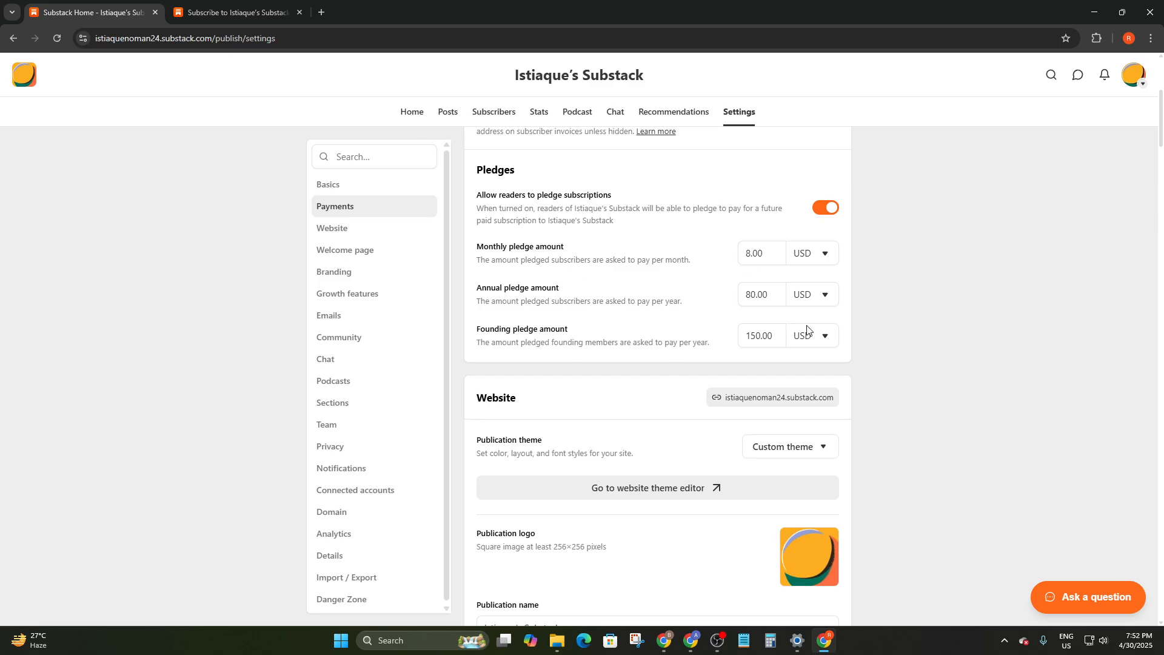
pyautogui.scroll(3, 758, 337)
pyautogui.scroll(-6, 727, 376)
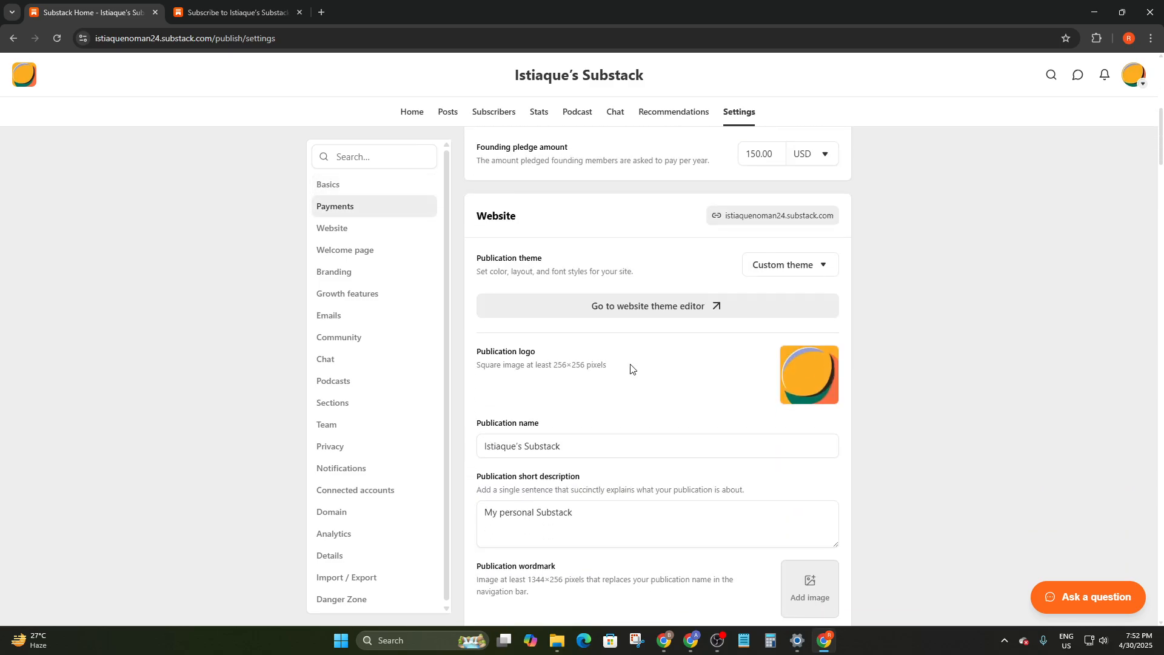
pyautogui.scroll(-3, 605, 344)
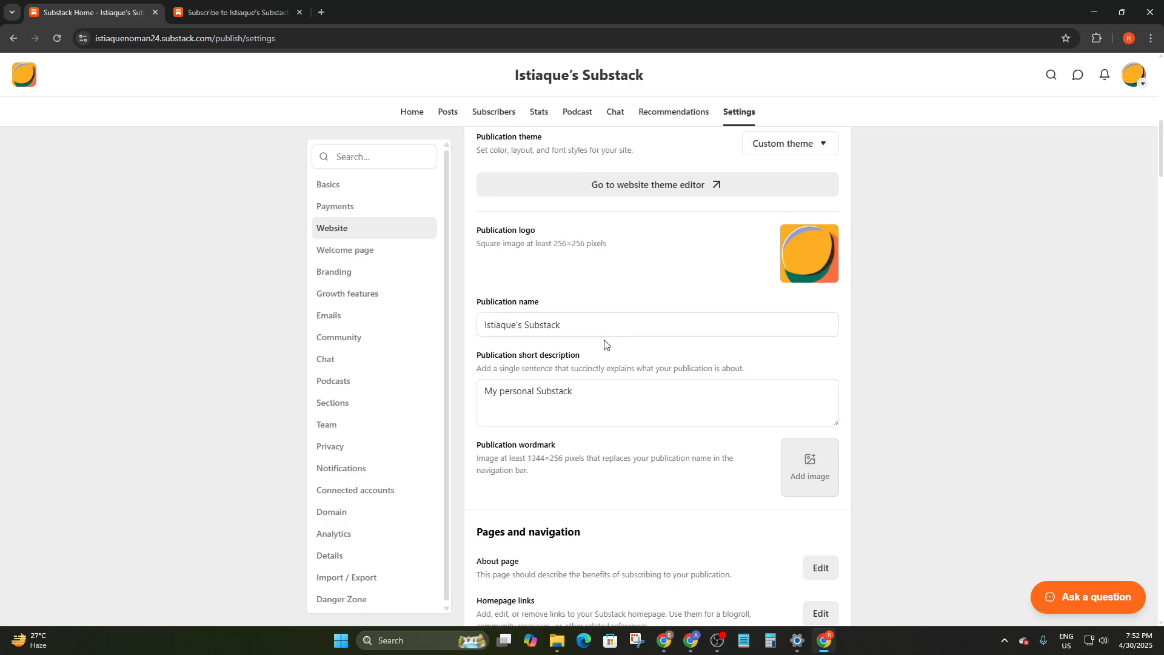
# Review the publication name and short description, then scroll through the remaining settings
pyautogui.moveTo(573, 262); pyautogui.dragTo(472, 265)
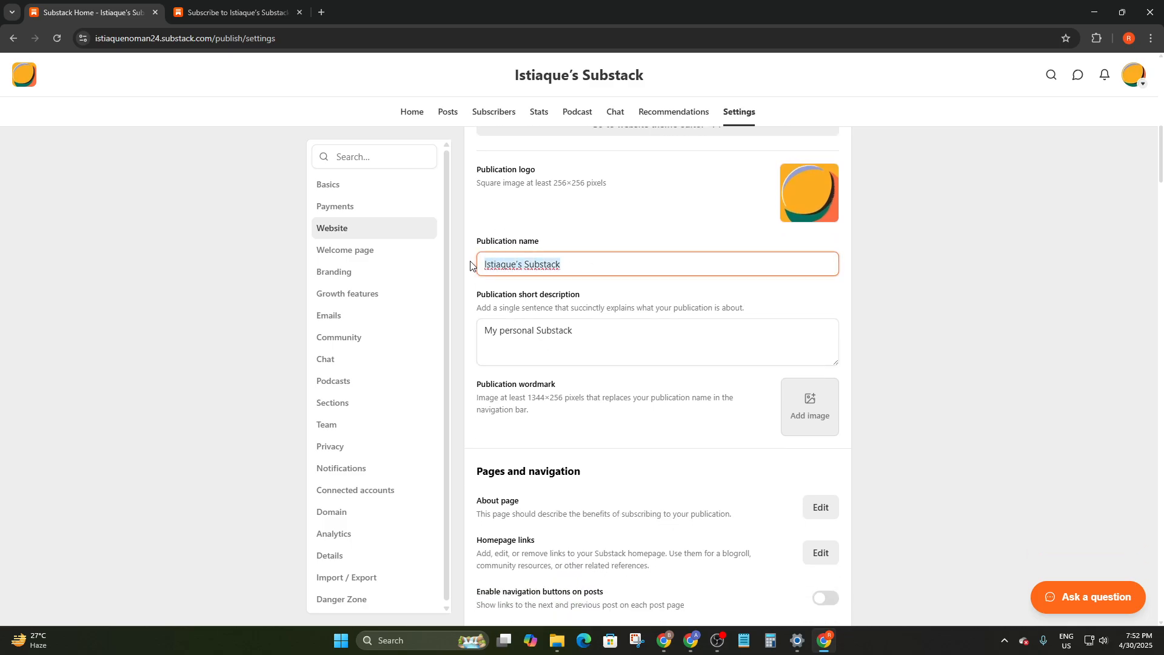
pyautogui.moveTo(595, 337); pyautogui.dragTo(479, 326)
pyautogui.scroll(2, 705, 224)
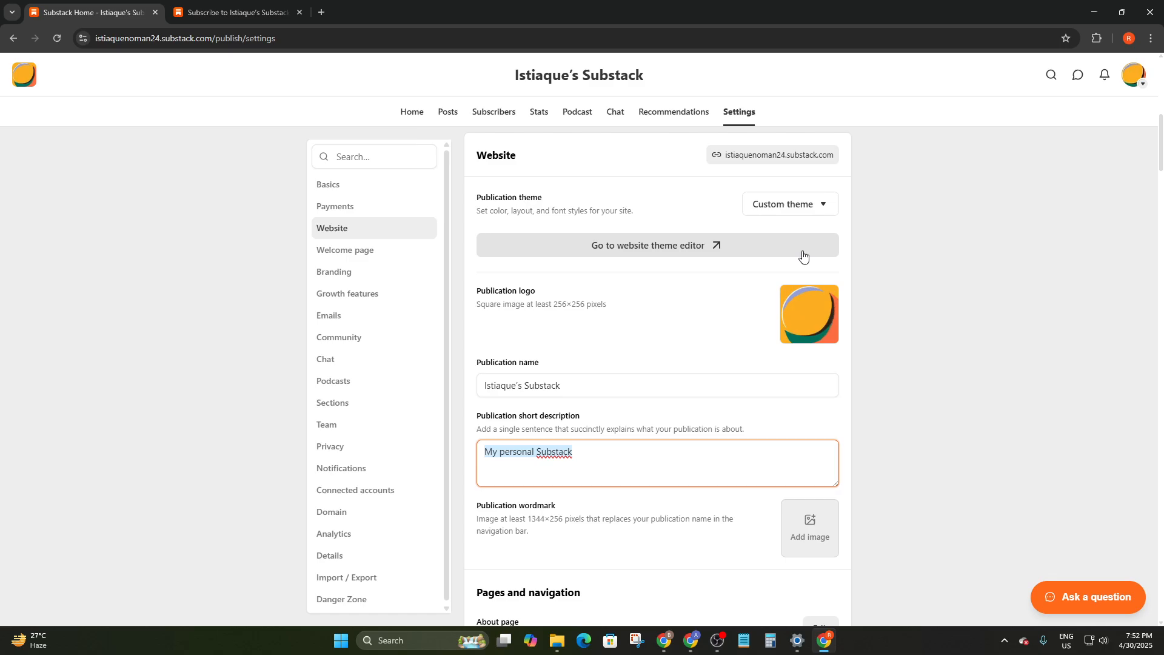
pyautogui.click(894, 322)
pyautogui.scroll(-3, 867, 322)
pyautogui.scroll(-20, 772, 313)
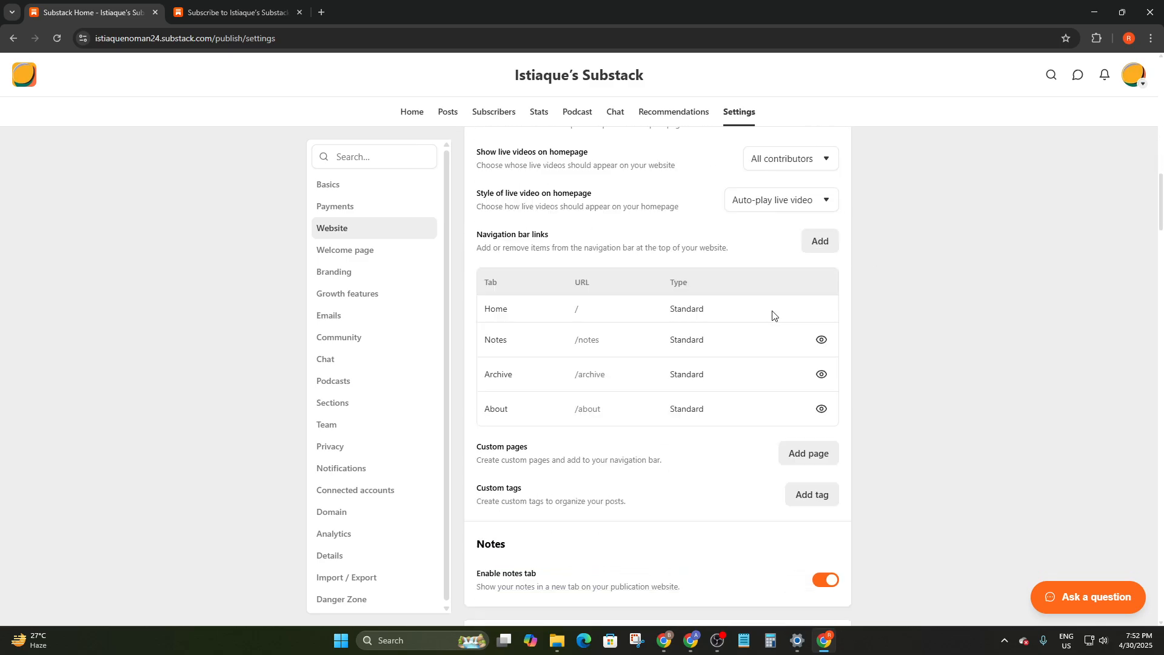
pyautogui.scroll(-20, 773, 314)
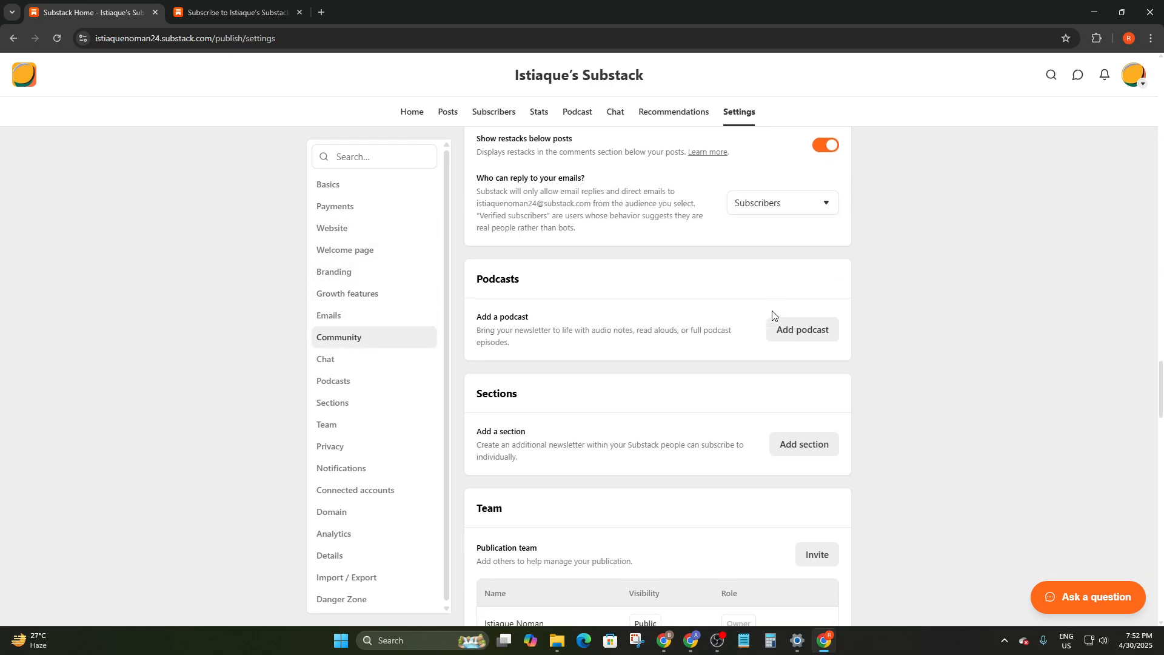
pyautogui.scroll(-5, 773, 316)
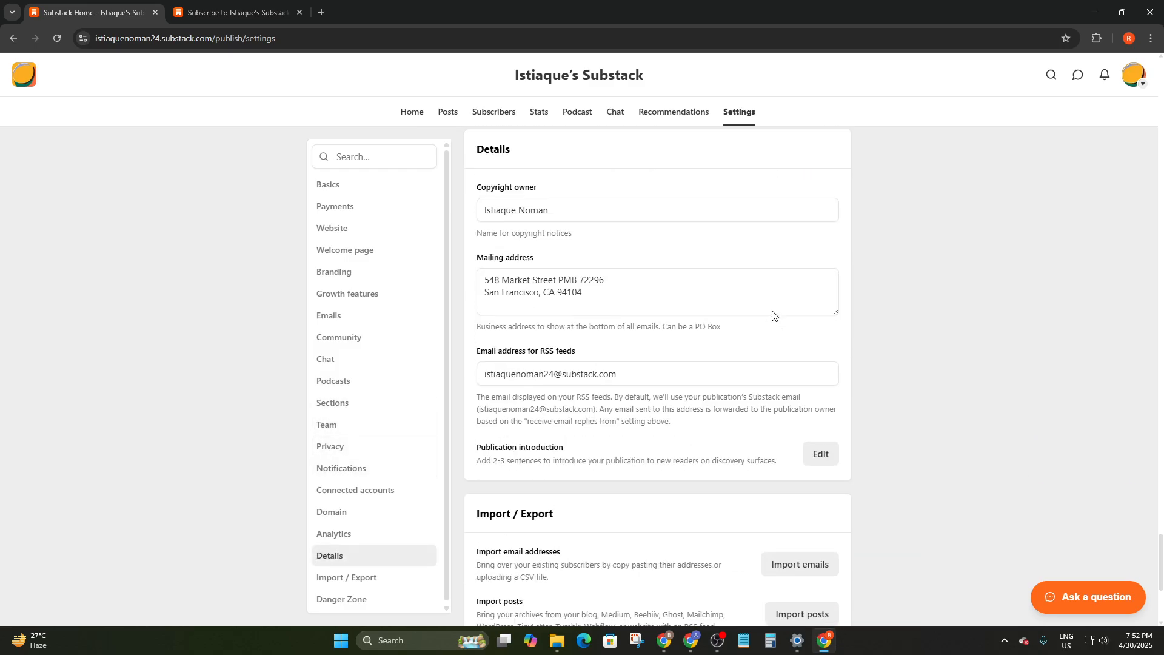
pyautogui.scroll(20, 773, 315)
pyautogui.scroll(20, 772, 314)
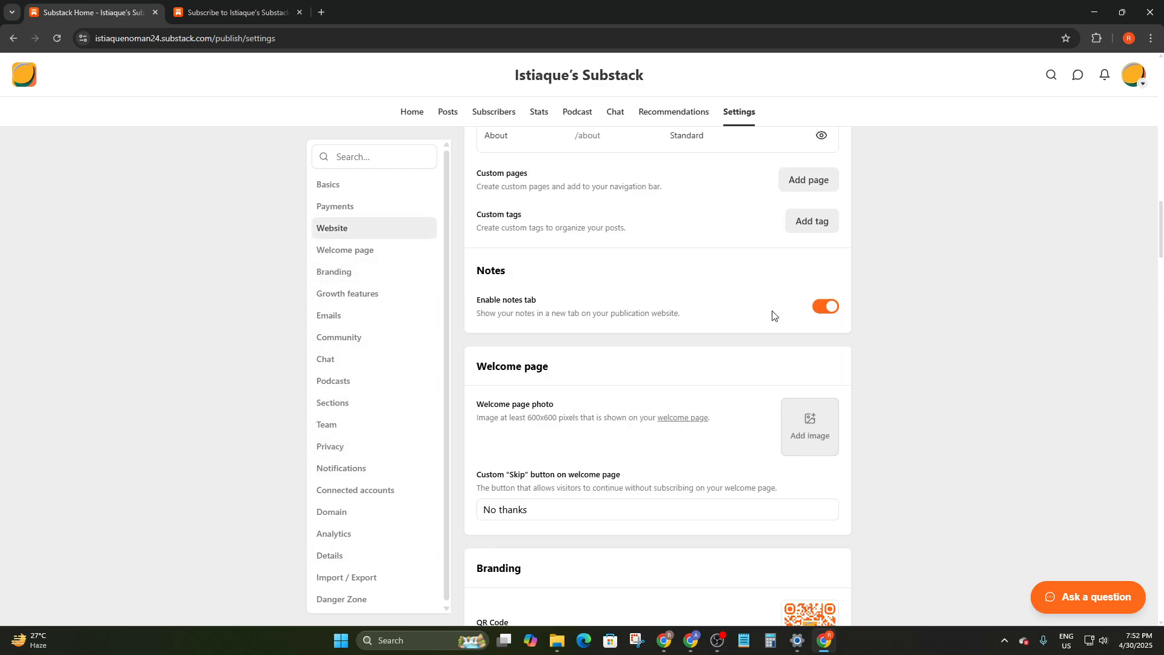
pyautogui.scroll(2, 607, 317)
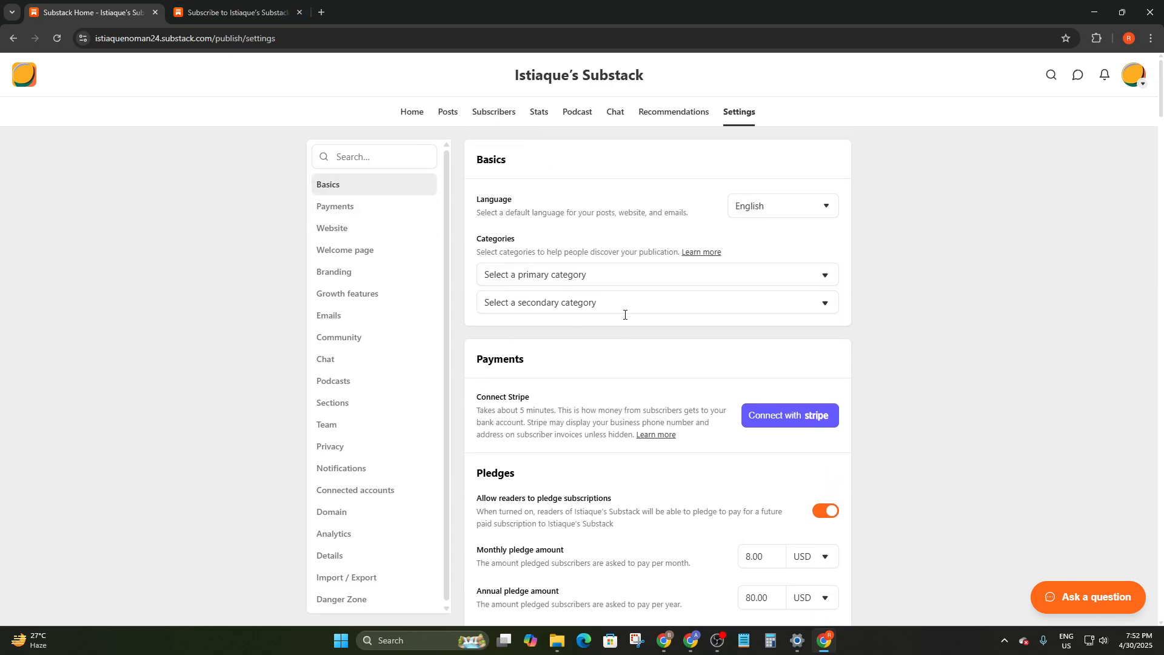